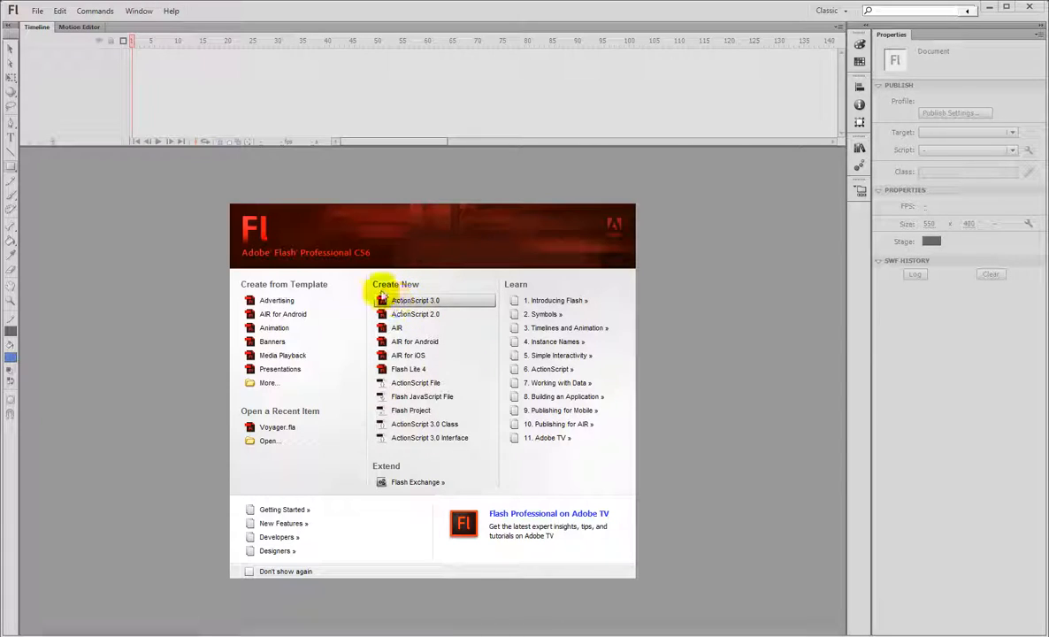
# Create a new ActionScript 3.0 document and look through the available workspace layouts without changing the current one
pyautogui.click(37, 11)
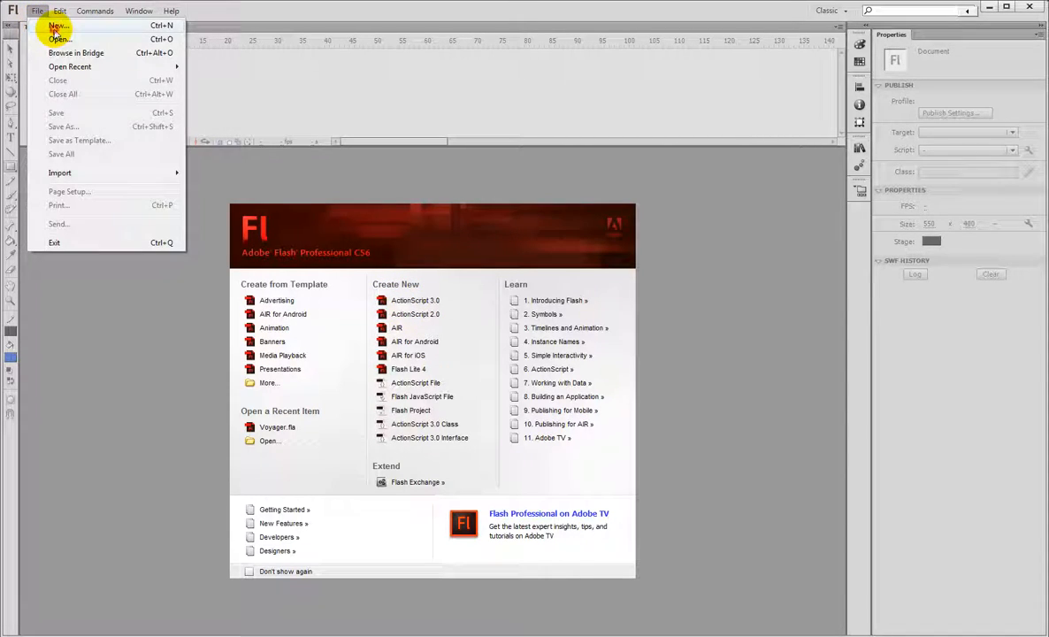
pyautogui.click(55, 27)
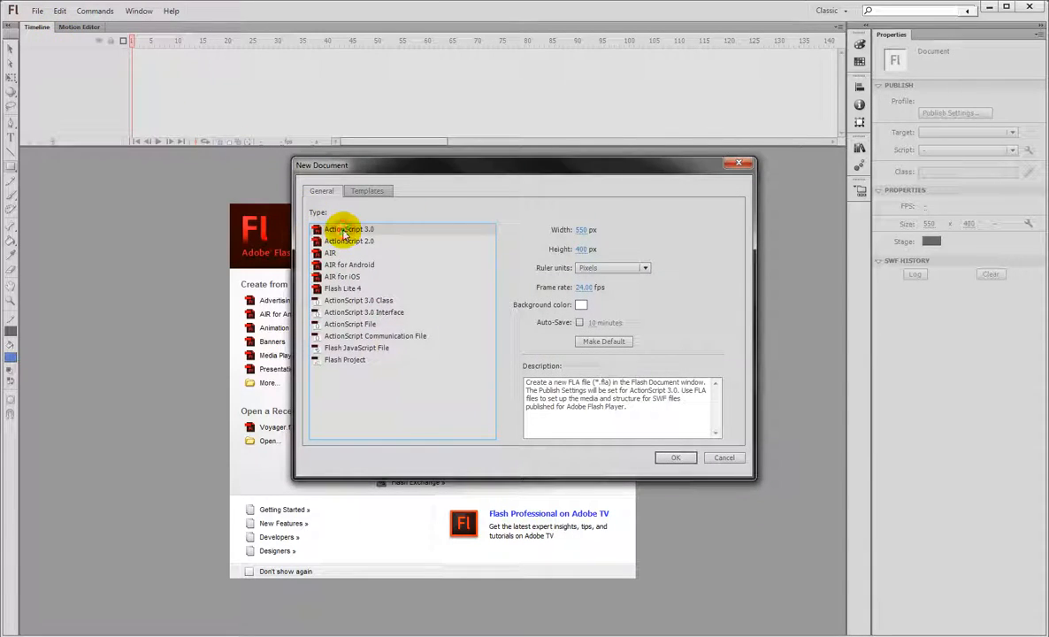
pyautogui.click(679, 458)
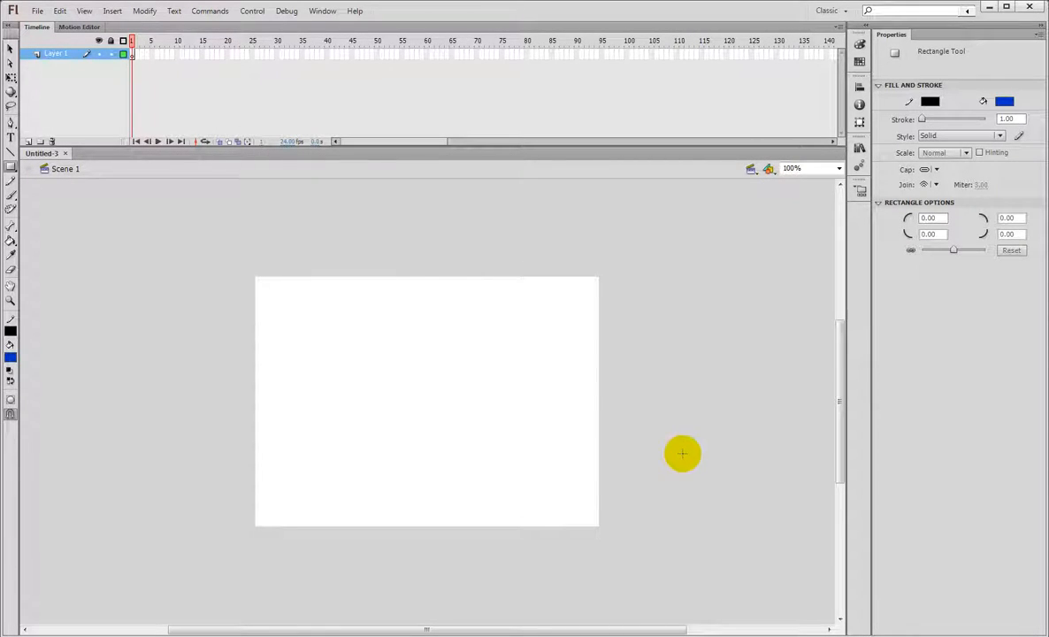
pyautogui.click(829, 12)
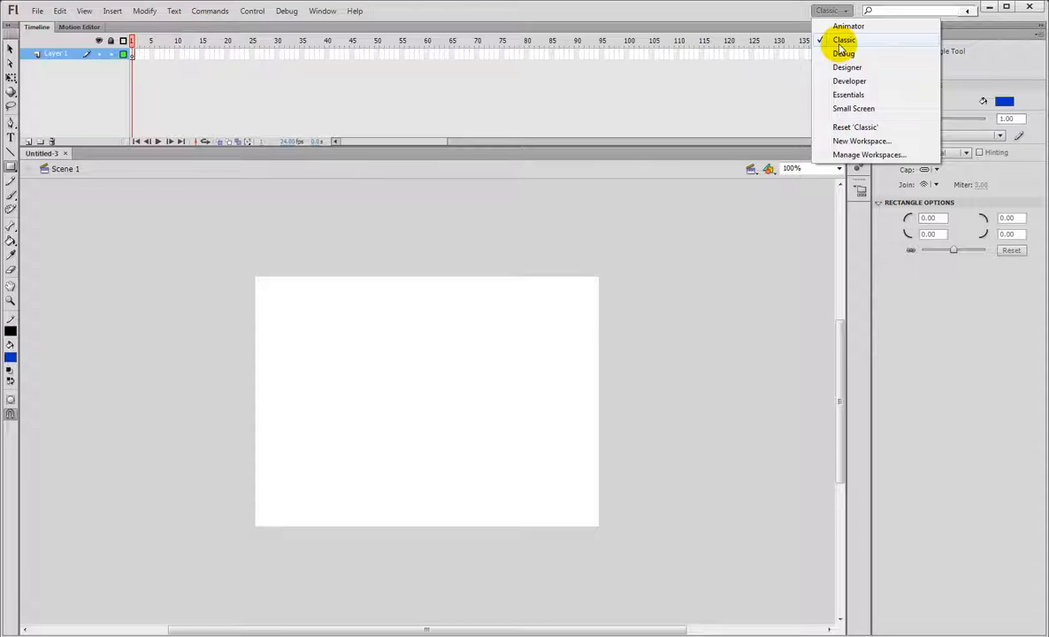
pyautogui.click(620, 283)
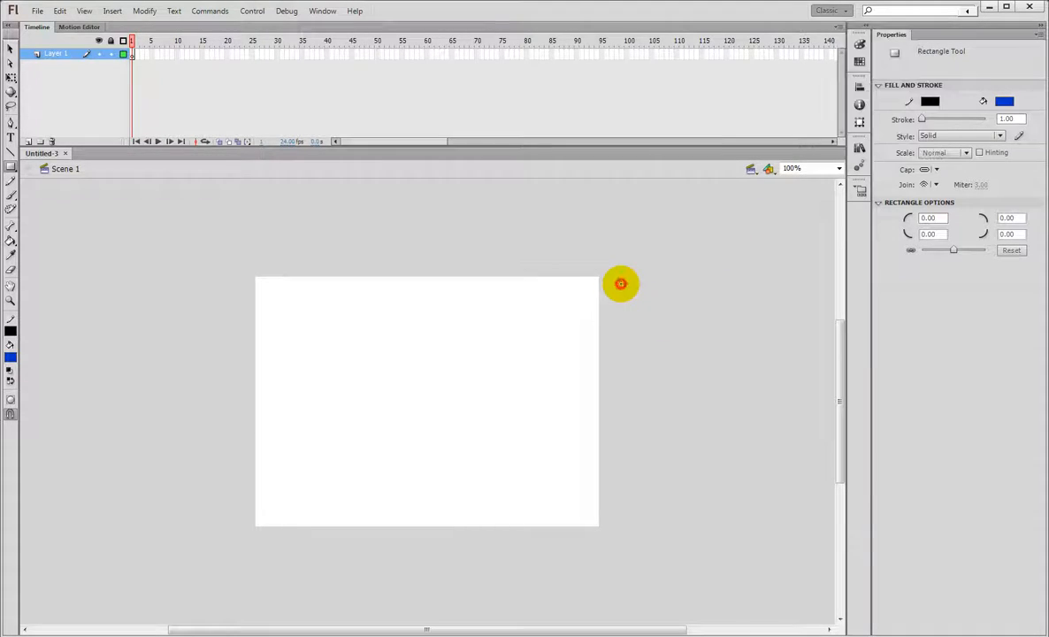
# Draw a blue rectangle with a black stroke, about 228 by 104 px, near the stage's upper-left corner
pyautogui.click(9, 171)
pyautogui.click(28, 165)
pyautogui.click(10, 50)
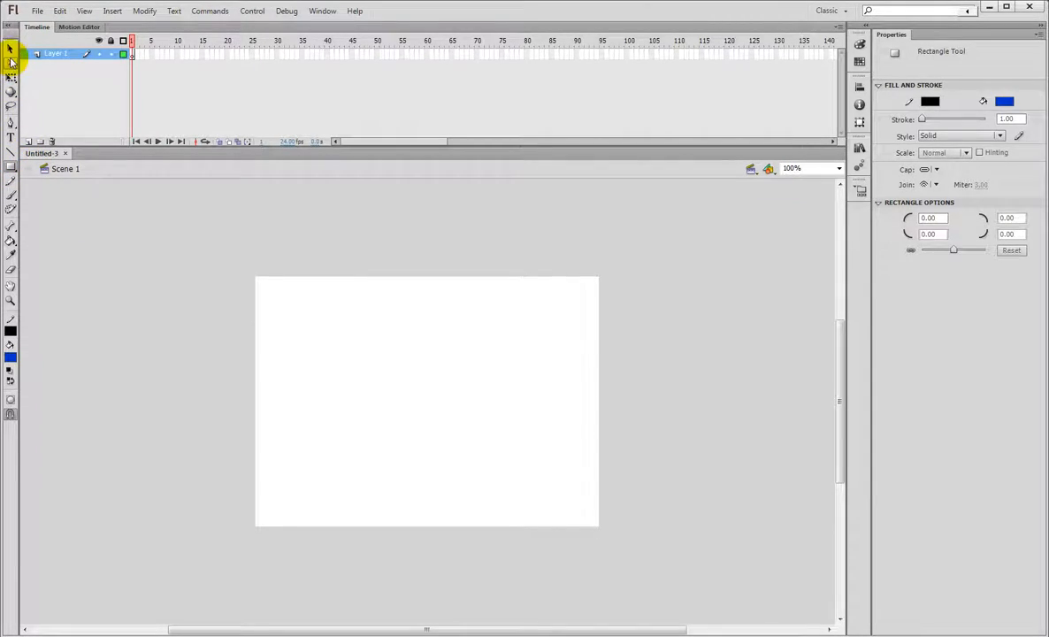
pyautogui.click(11, 171)
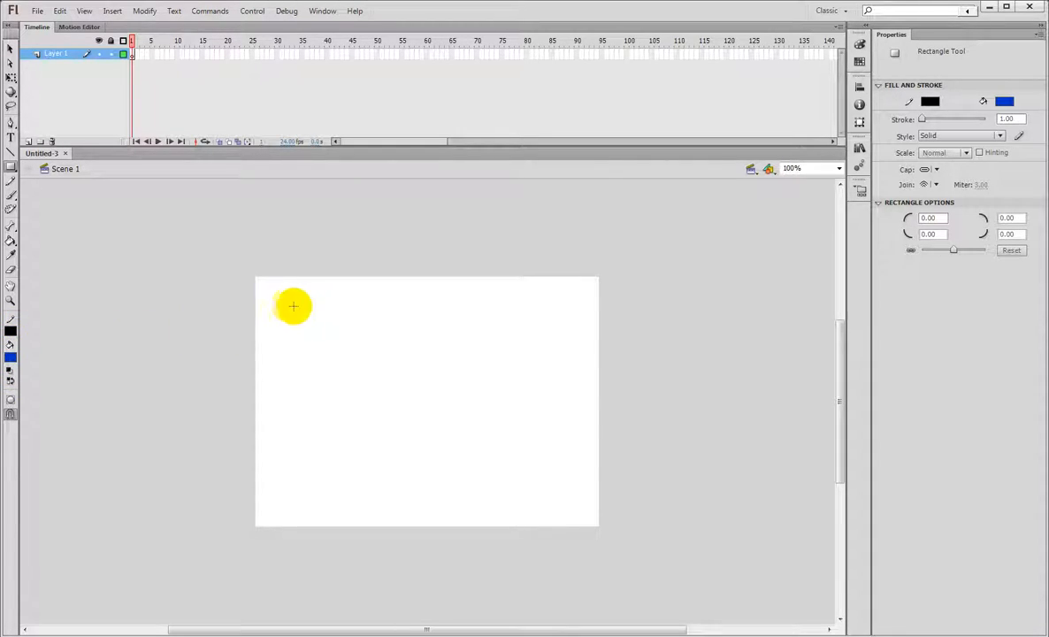
pyautogui.moveTo(299, 288); pyautogui.dragTo(441, 351)
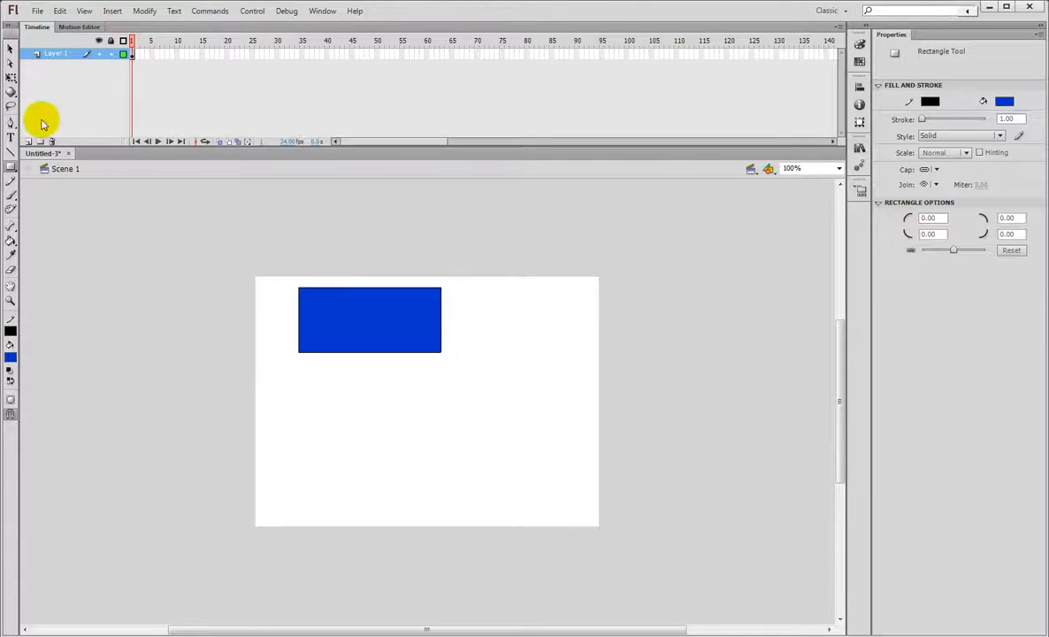
# Select the blue rectangle's top outline segment and then its left outline segment individually
pyautogui.click(10, 50)
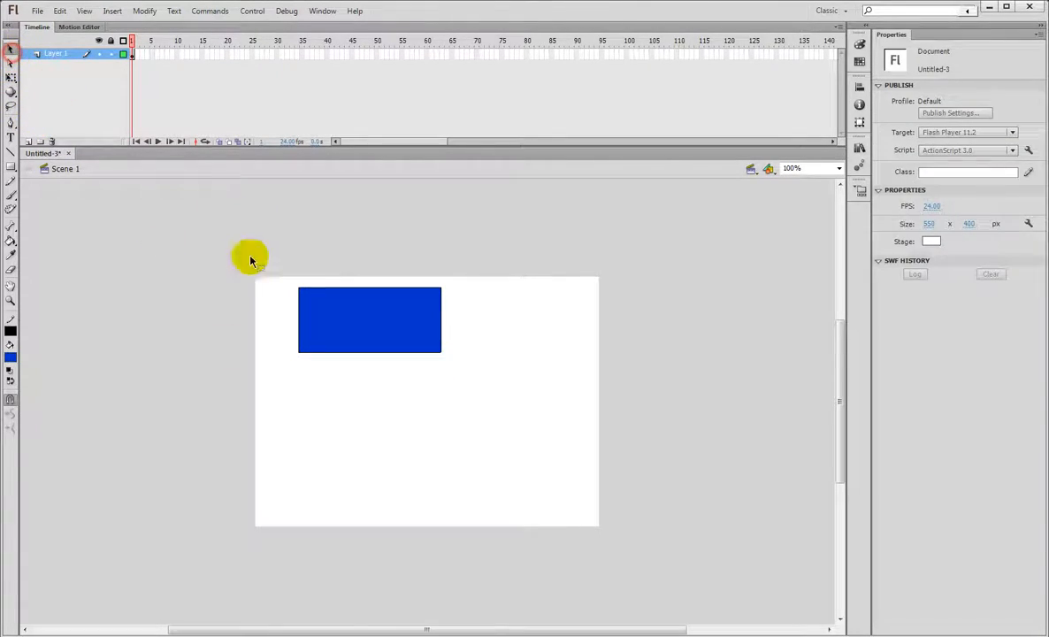
pyautogui.click(306, 287)
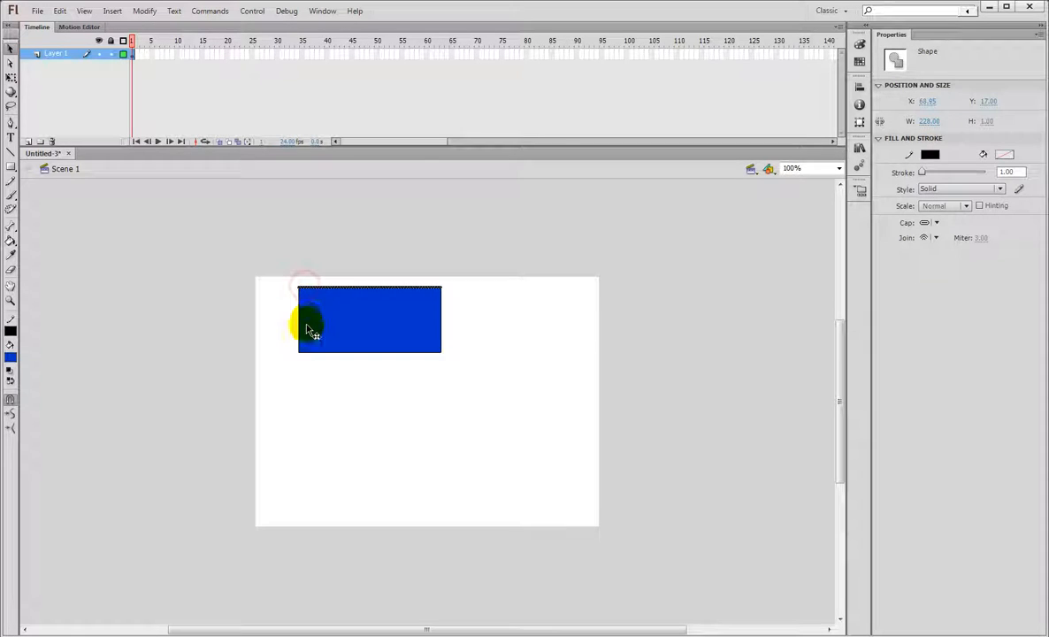
pyautogui.click(299, 320)
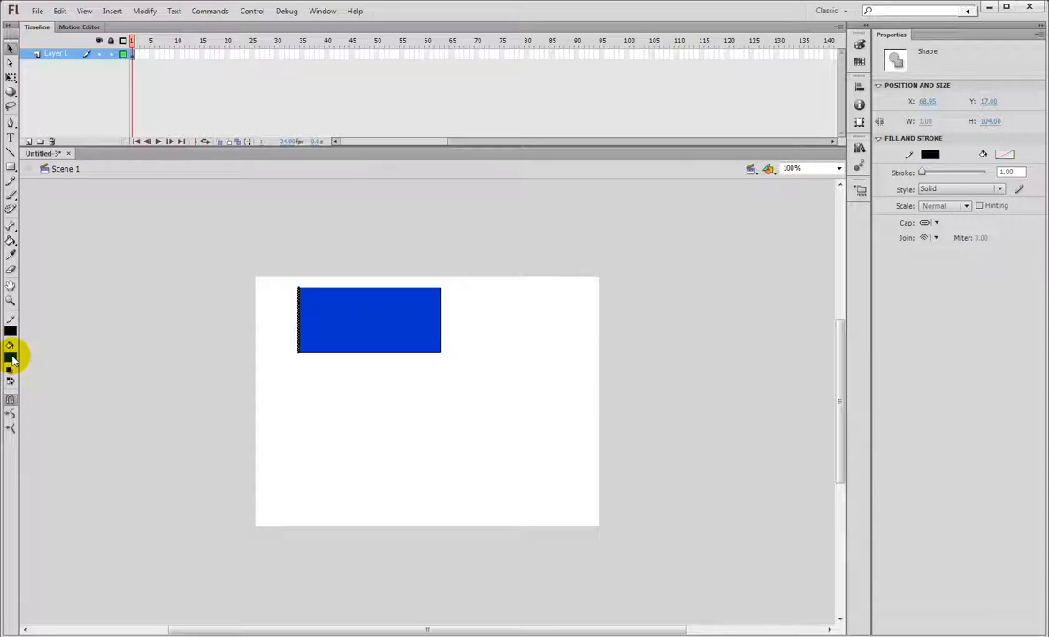
# Set the fill colour to red and draw a second black-outlined rectangle below the blue one
pyautogui.click(11, 357)
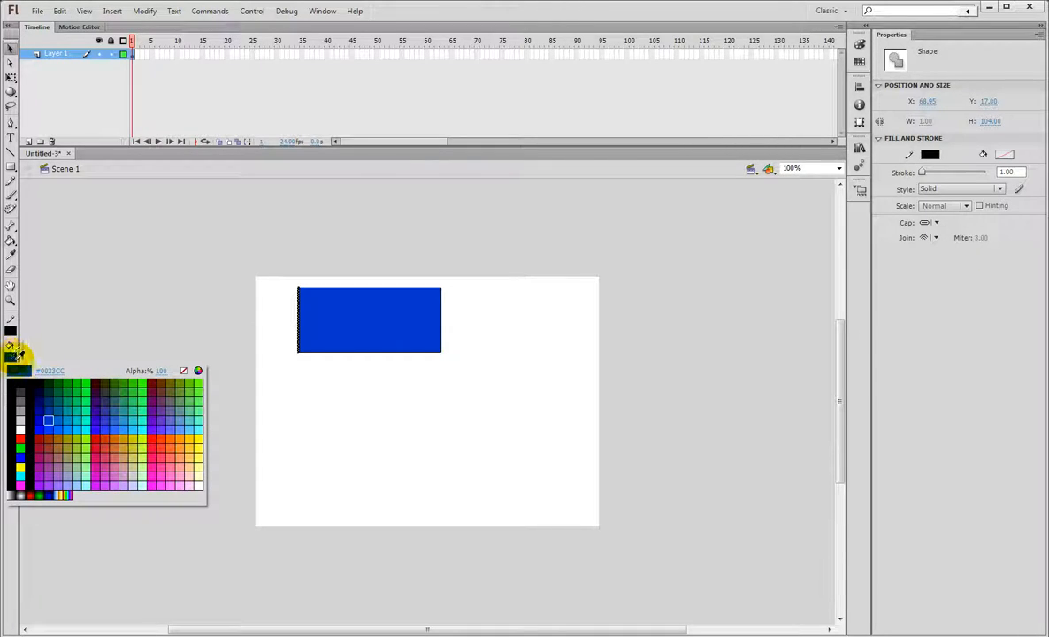
pyautogui.click(22, 437)
pyautogui.click(13, 166)
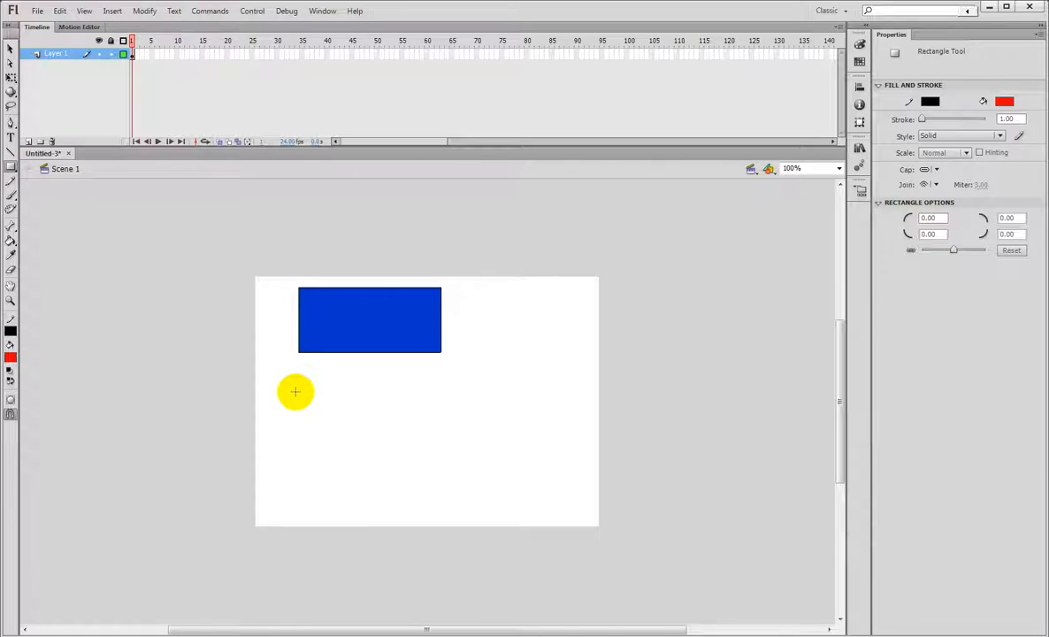
pyautogui.moveTo(296, 392); pyautogui.dragTo(475, 464)
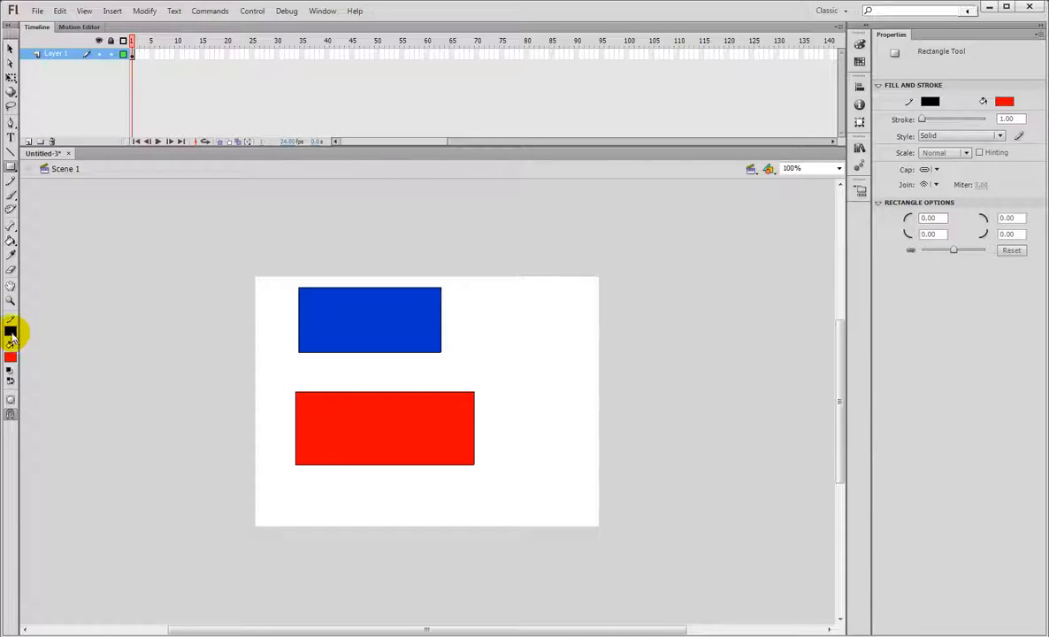
# Set the stroke colour to yellow-green and the fill colour to pinkish red
pyautogui.click(11, 333)
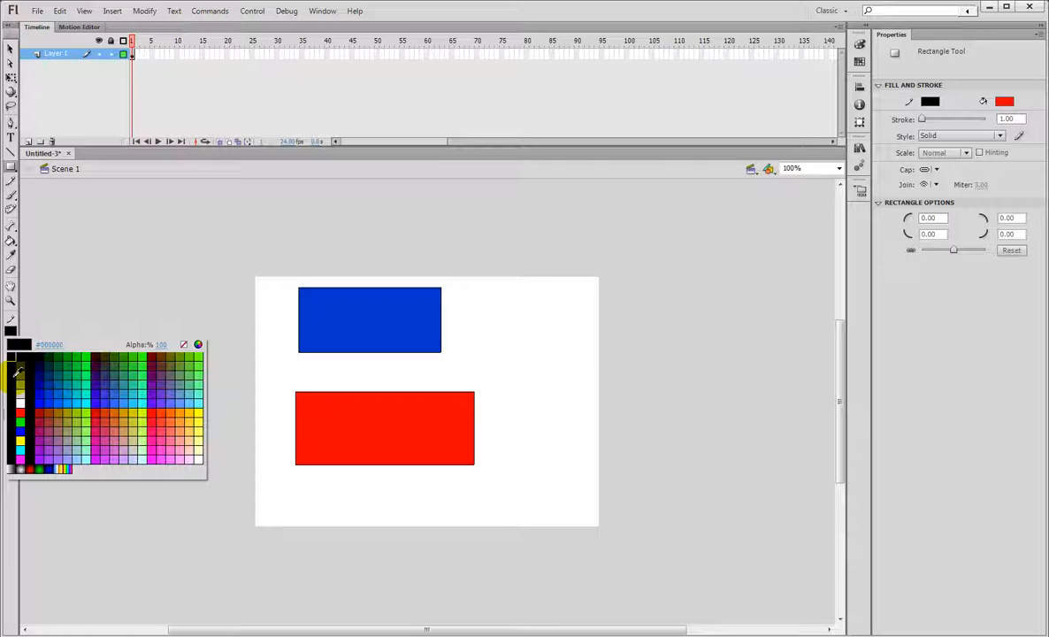
pyautogui.click(133, 387)
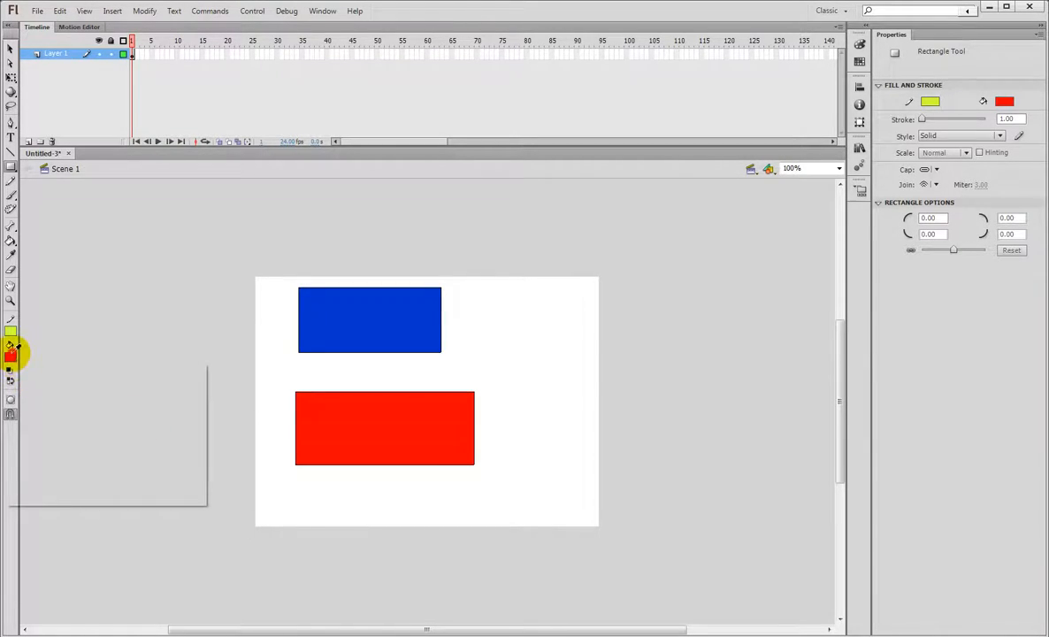
pyautogui.click(16, 349)
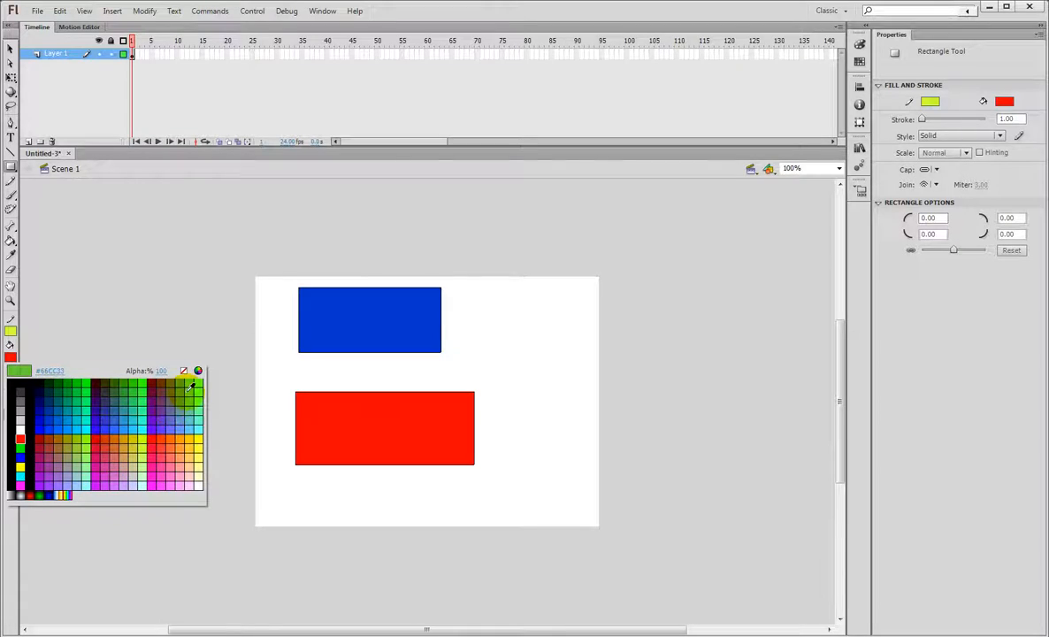
pyautogui.click(112, 449)
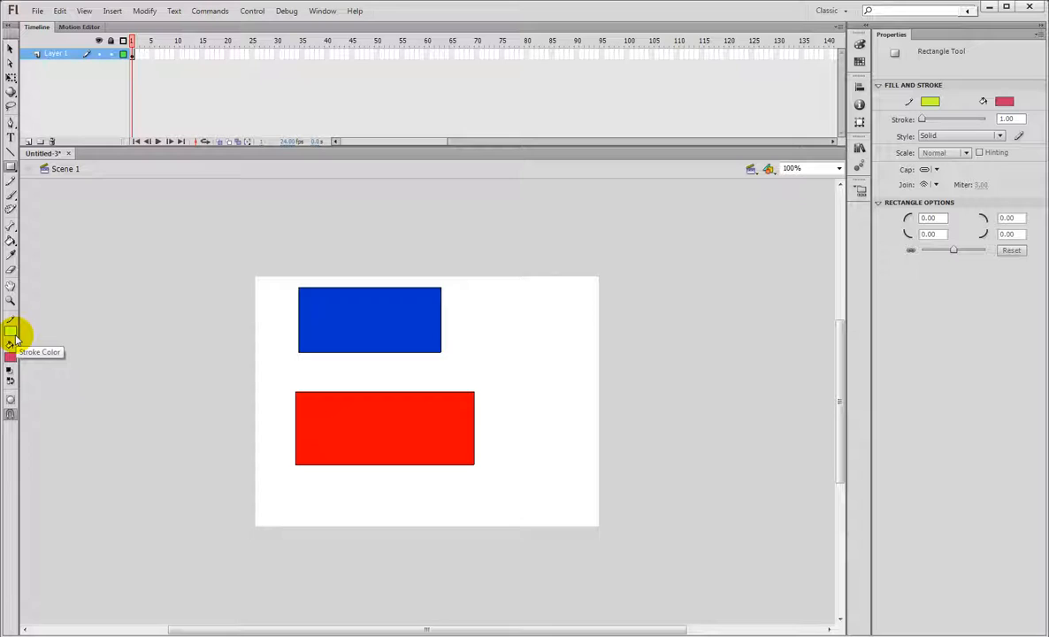
# Draw a rectangle with a black stroke and rainbow gradient fill, overlapping both the blue and the red rectangles
pyautogui.click(16, 342)
pyautogui.click(29, 347)
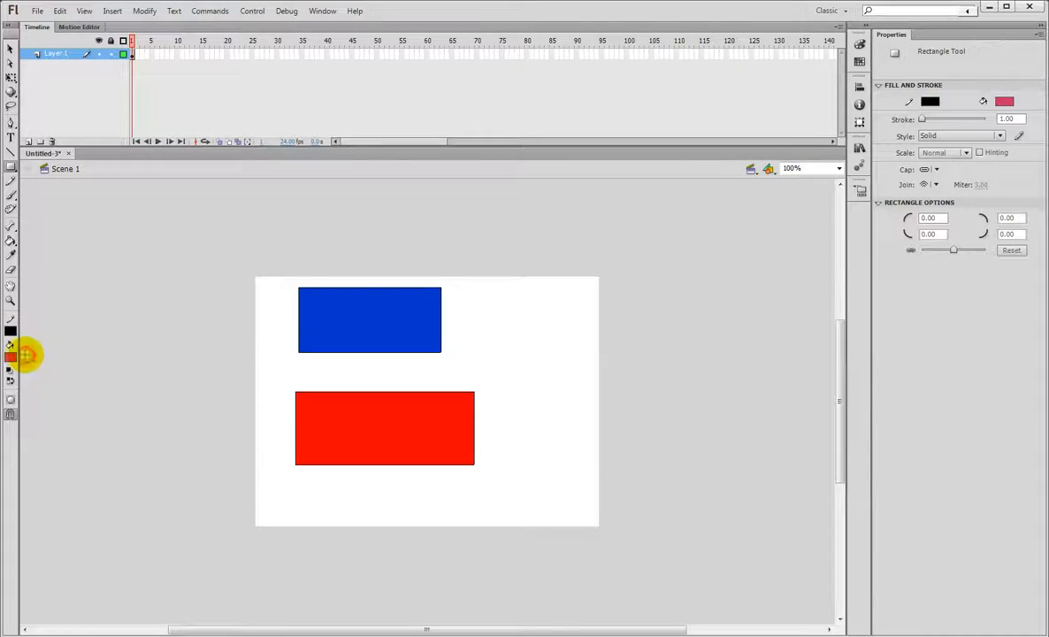
pyautogui.click(16, 363)
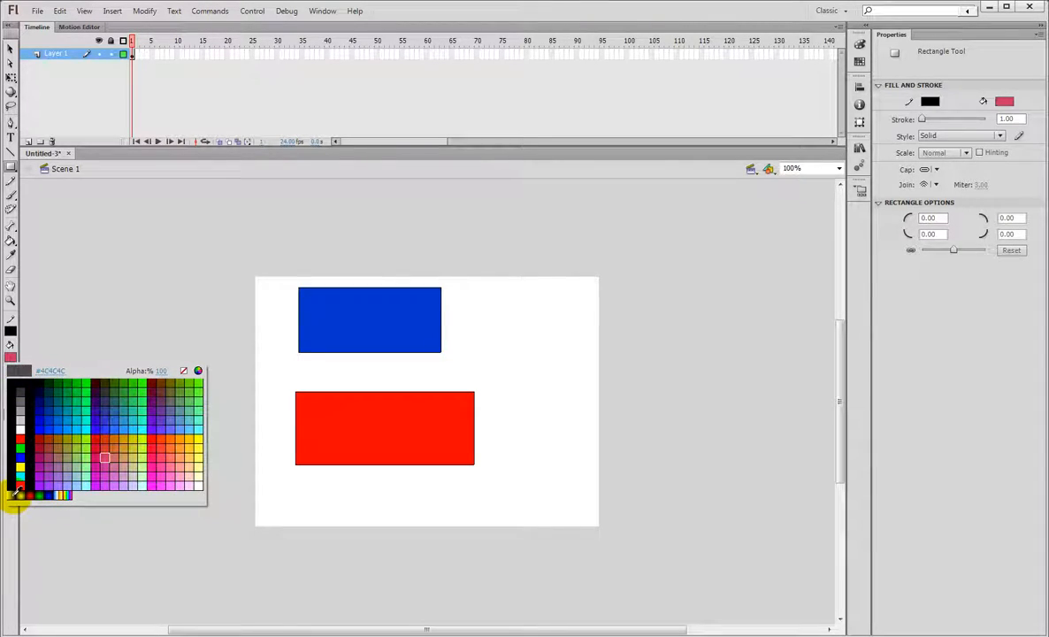
pyautogui.click(68, 492)
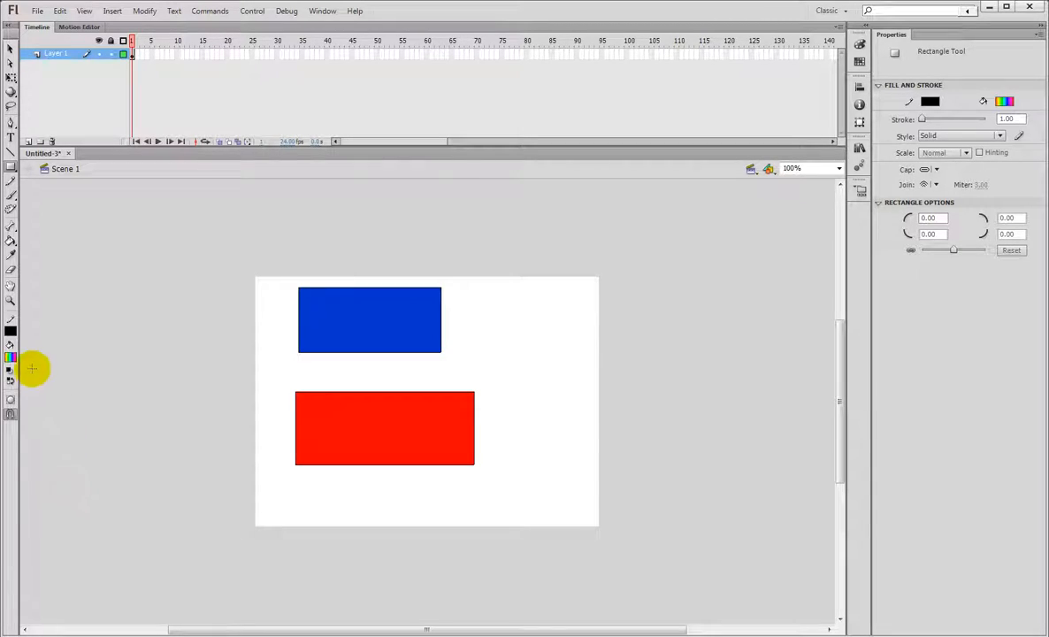
pyautogui.click(10, 166)
pyautogui.click(44, 167)
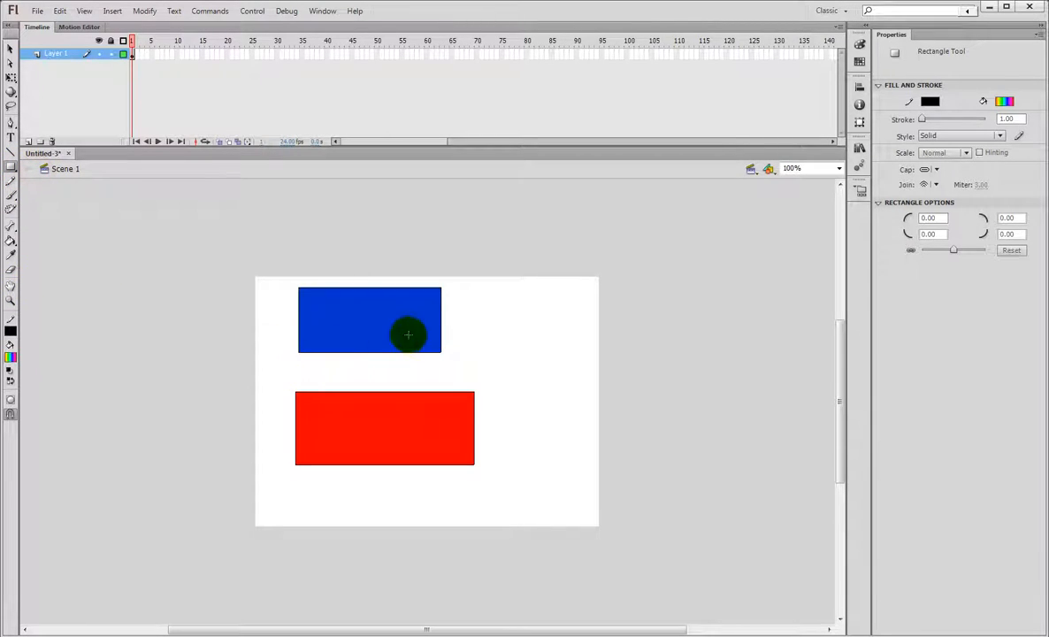
pyautogui.moveTo(317, 311); pyautogui.dragTo(503, 430)
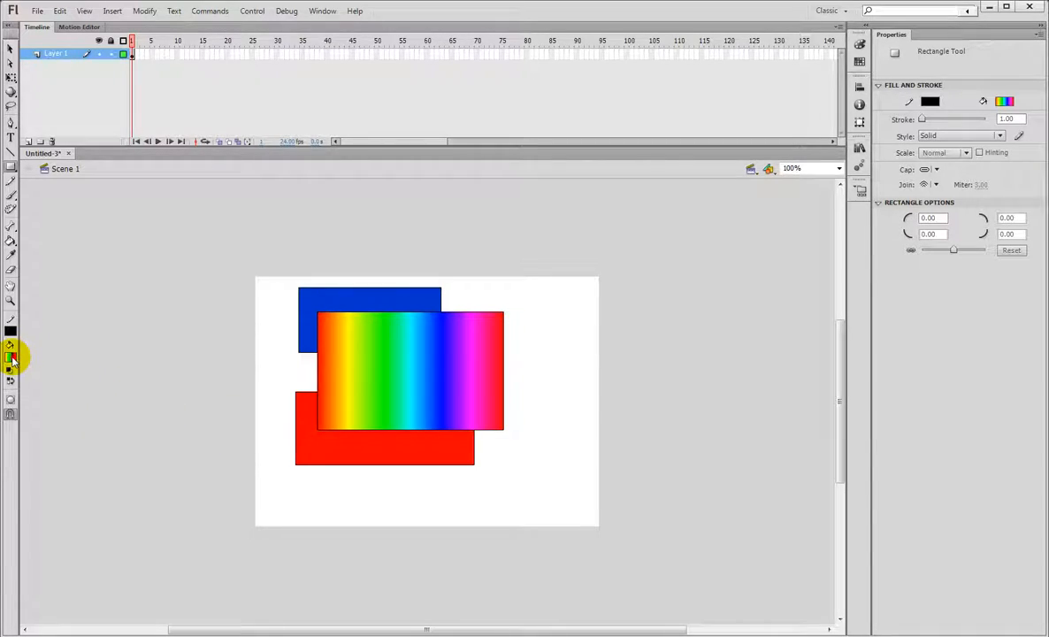
# Draw a rectangle with a black stroke and no fill across the overlapping shapes, and try to select its empty interior
pyautogui.click(13, 357)
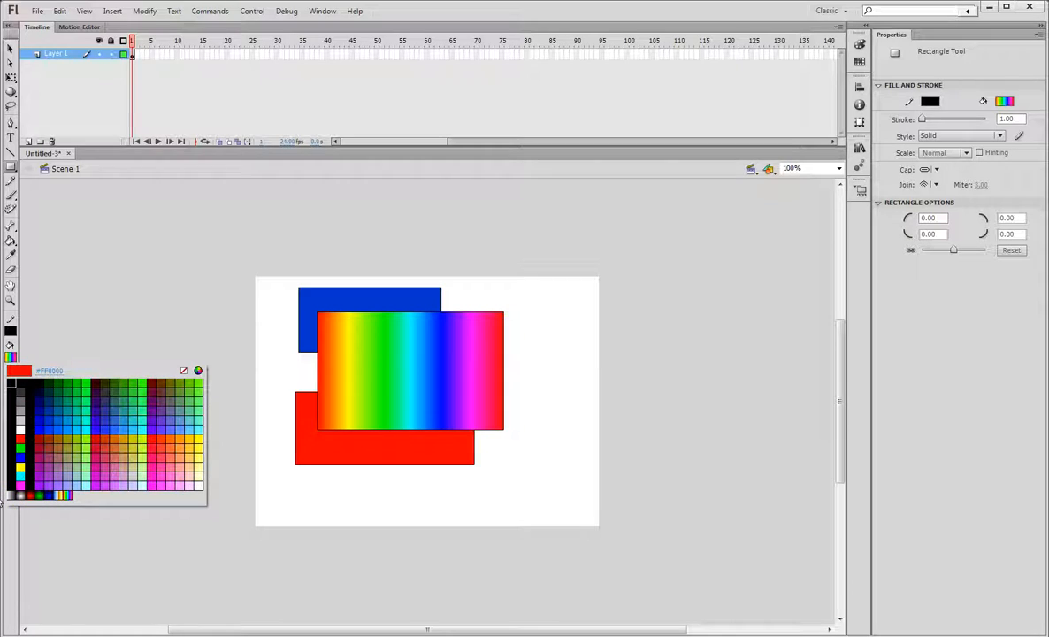
pyautogui.click(183, 373)
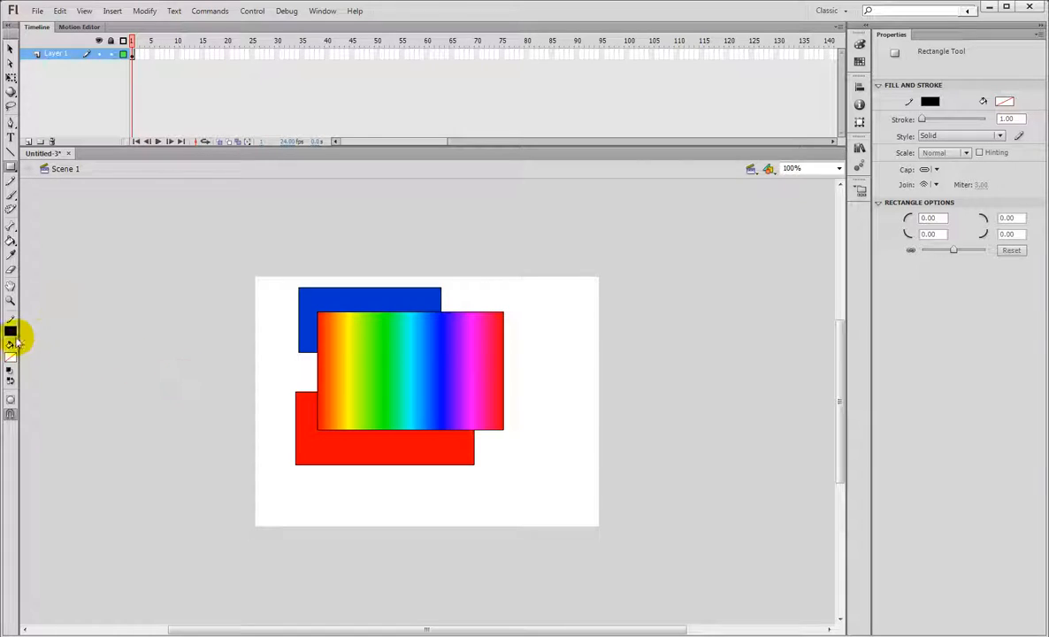
pyautogui.click(15, 336)
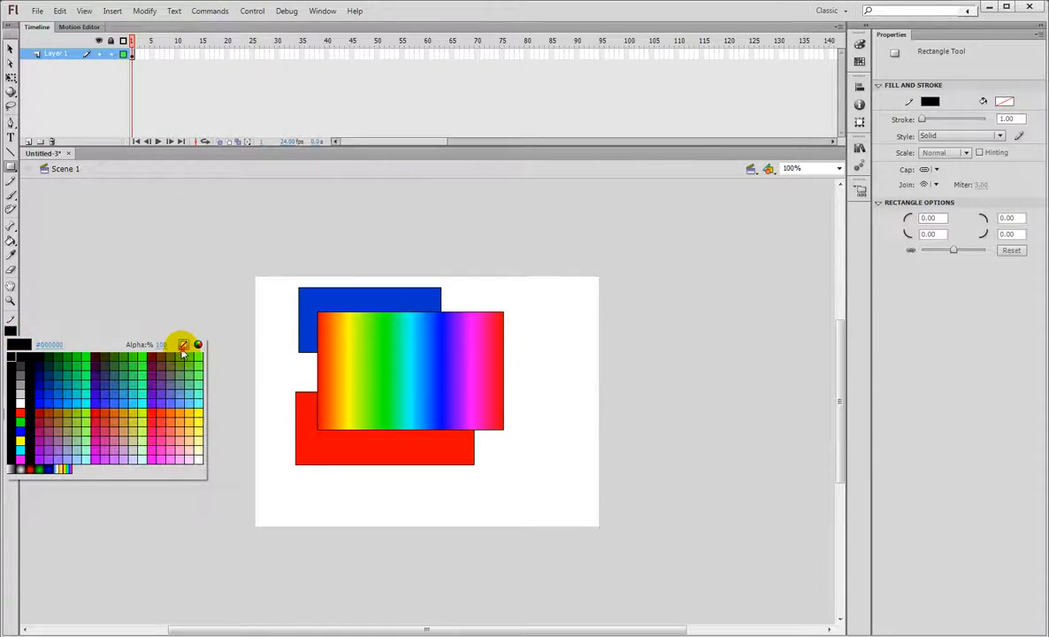
pyautogui.click(183, 346)
pyautogui.click(10, 333)
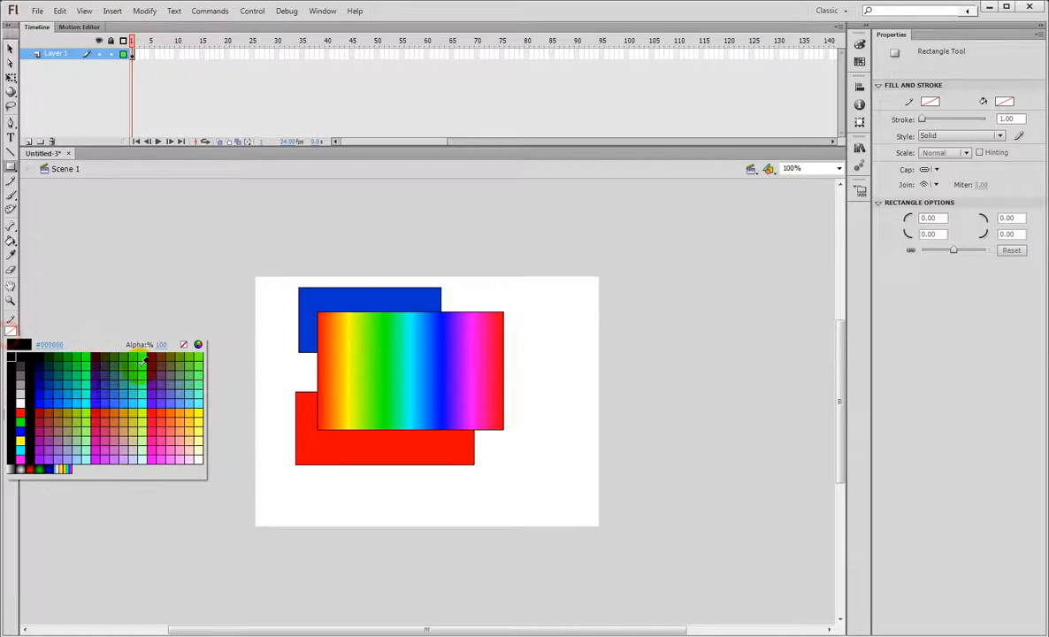
pyautogui.click(34, 366)
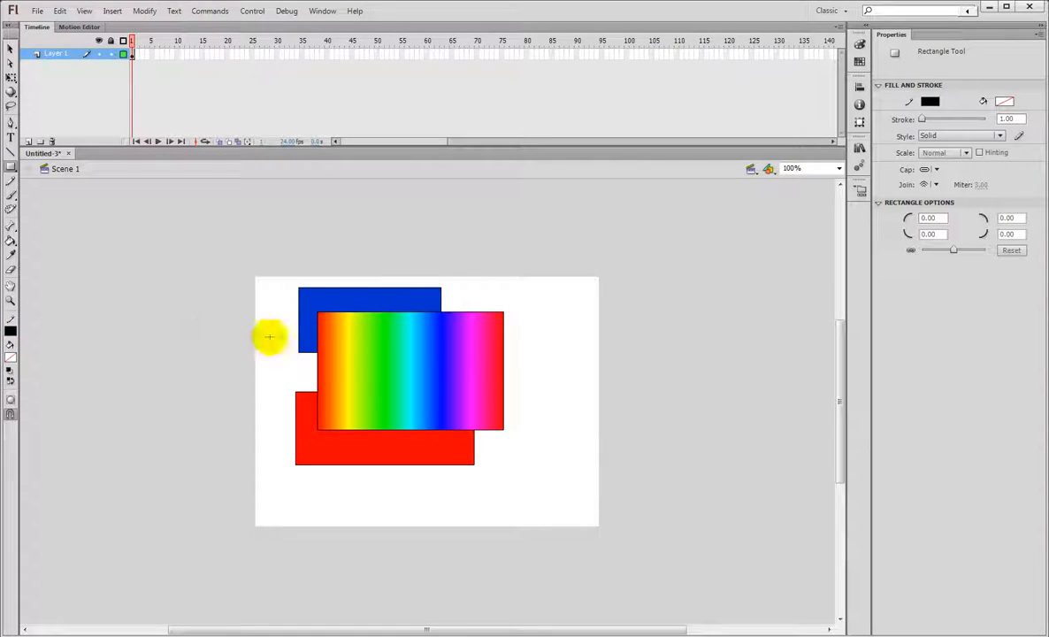
pyautogui.moveTo(263, 320); pyautogui.dragTo(549, 442)
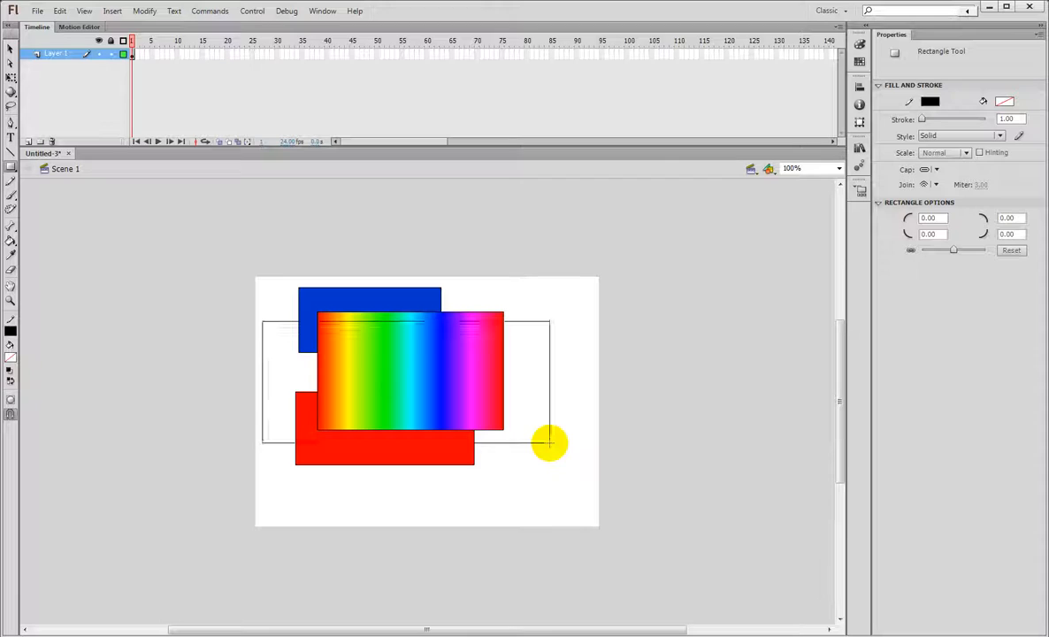
pyautogui.click(11, 49)
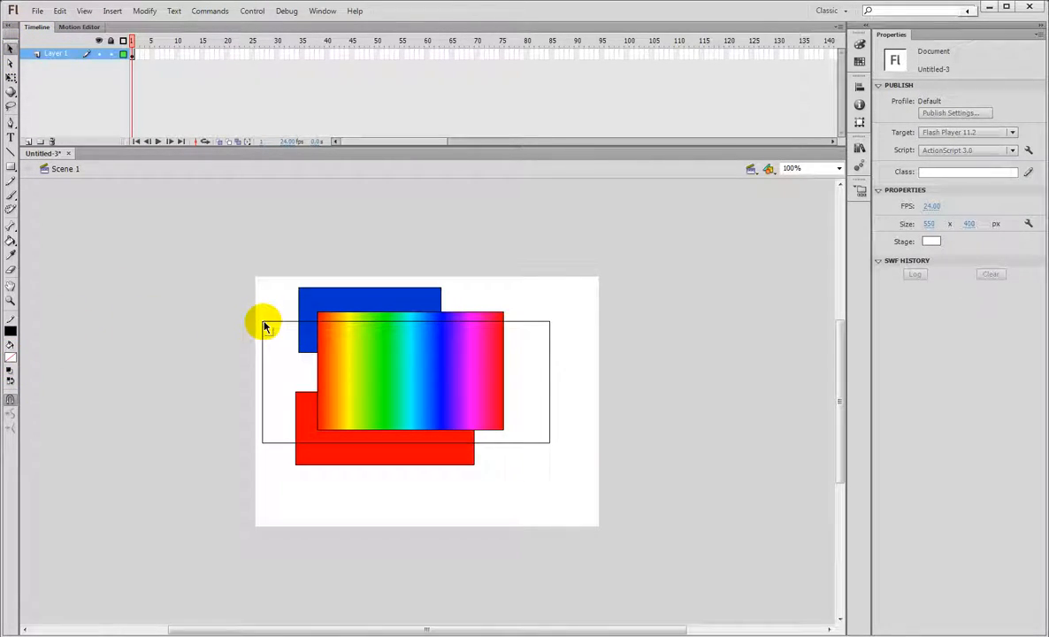
pyautogui.click(279, 343)
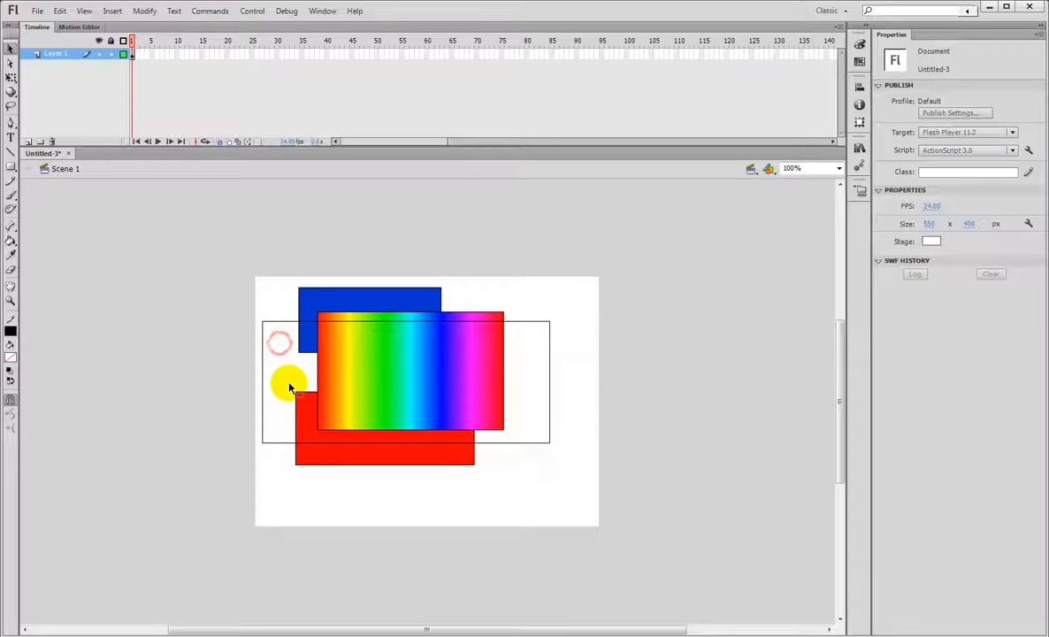
# Draw a white-filled, black-outlined rectangle, about 537 by 394 px, covering all the existing shapes, and select its fill
pyautogui.click(13, 359)
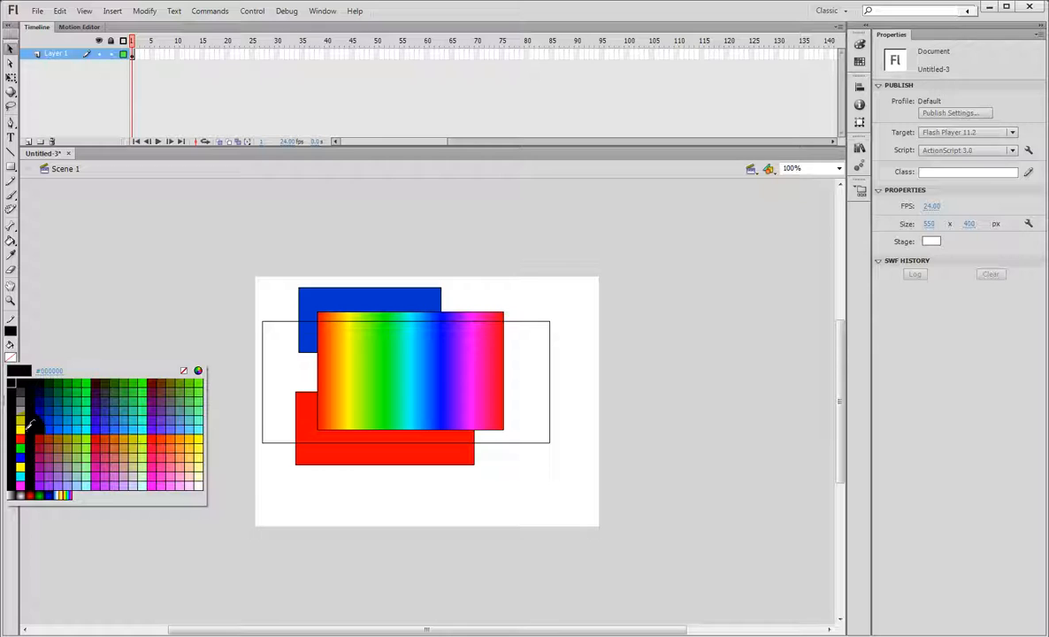
pyautogui.click(26, 423)
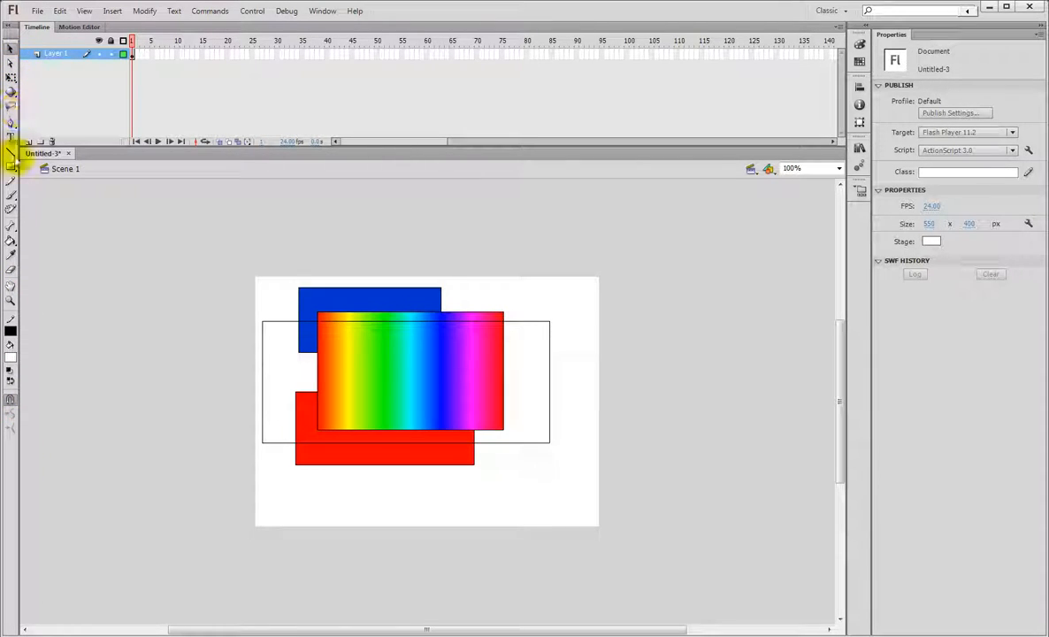
pyautogui.click(10, 168)
pyautogui.moveTo(250, 272); pyautogui.dragTo(585, 518)
pyautogui.click(10, 50)
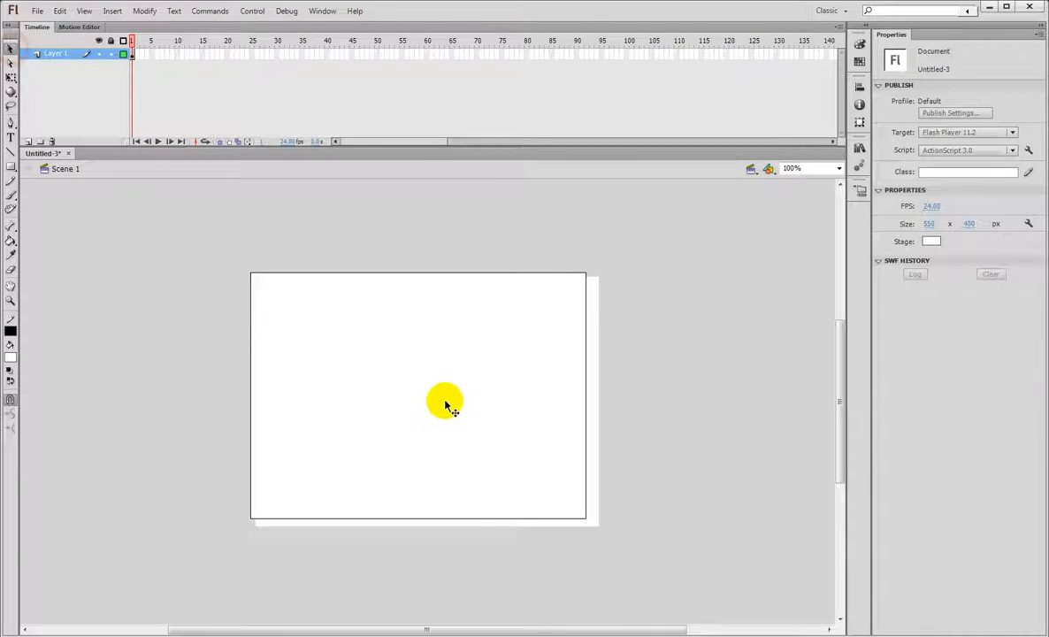
pyautogui.click(416, 387)
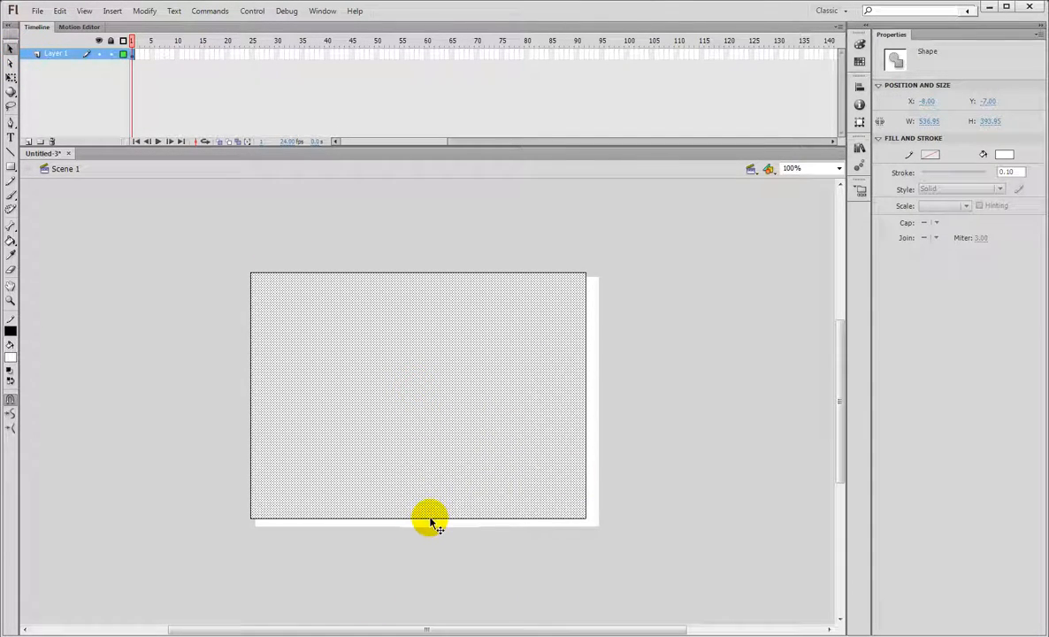
# Move the white rectangle's fill away from its outline toward the lower right, move it back into place and deselect it
pyautogui.moveTo(305, 379); pyautogui.dragTo(560, 440)
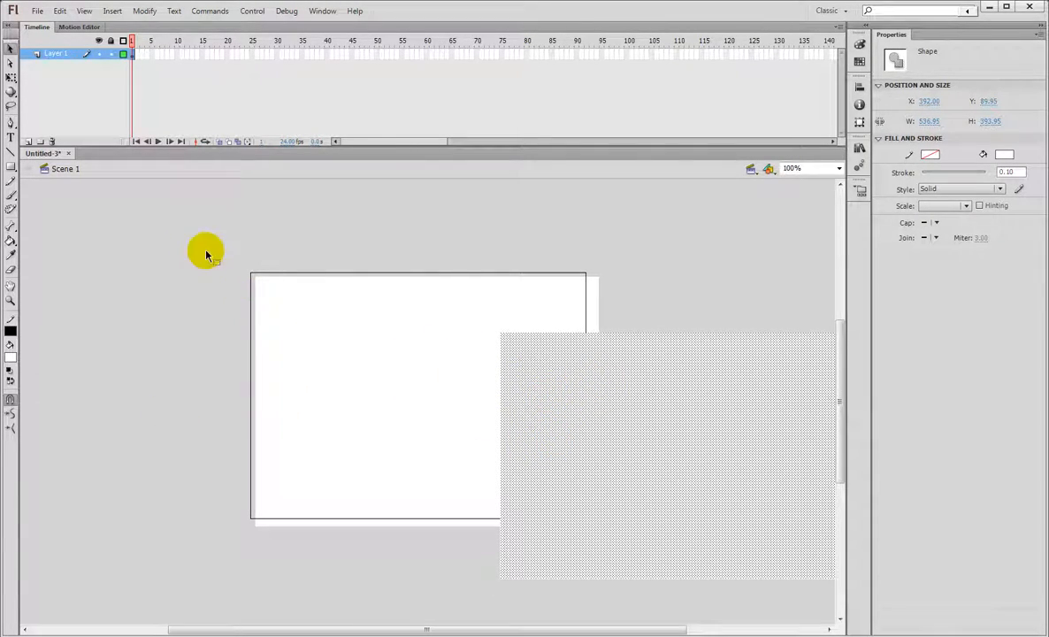
pyautogui.moveTo(587, 486); pyautogui.dragTo(334, 426)
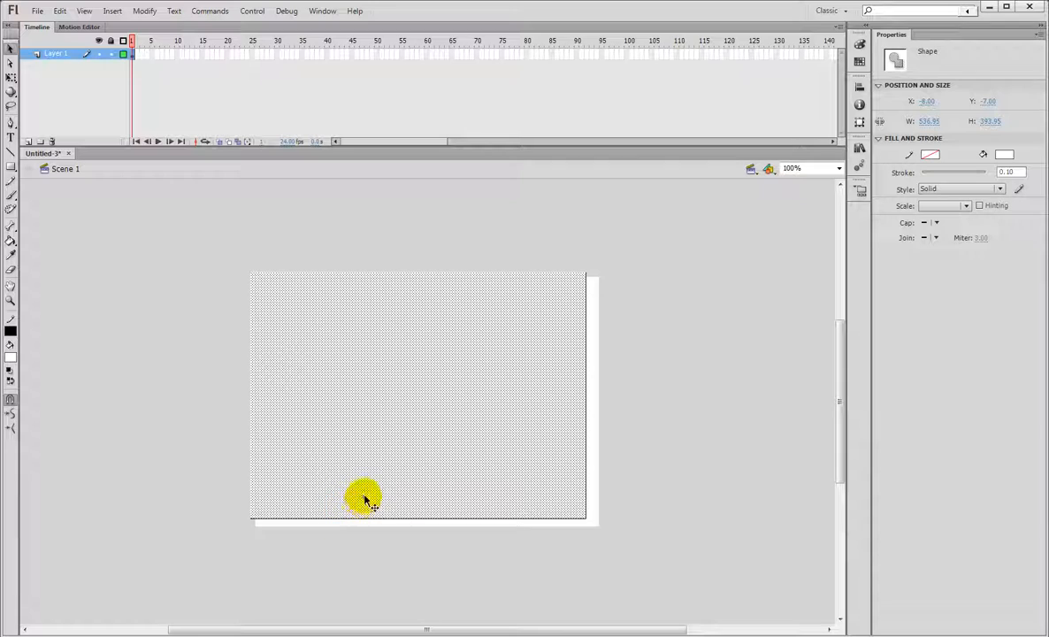
pyautogui.click(636, 244)
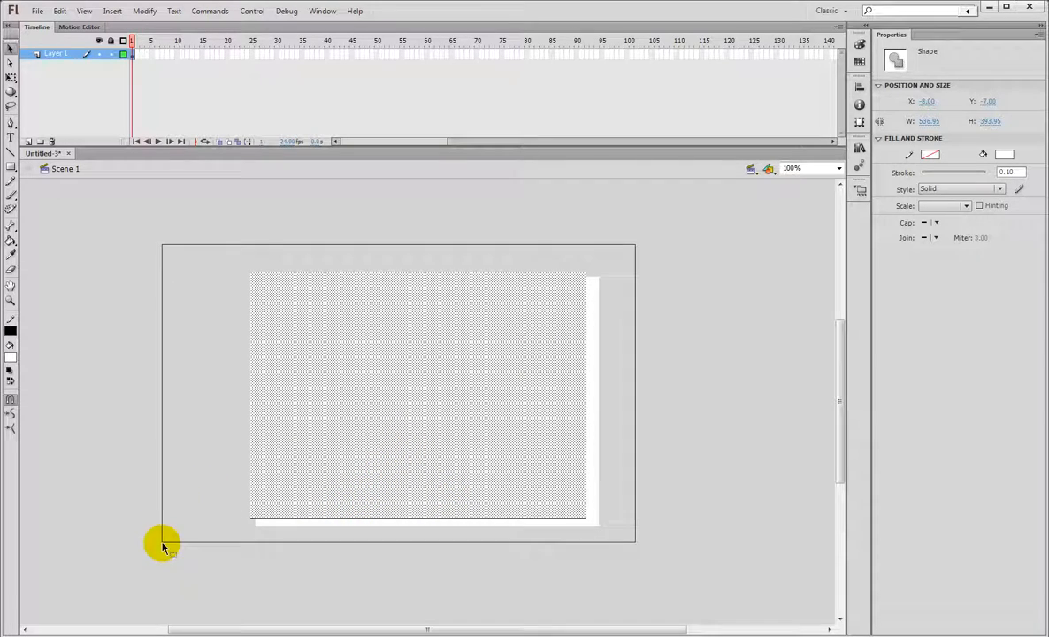
pyautogui.click(258, 246)
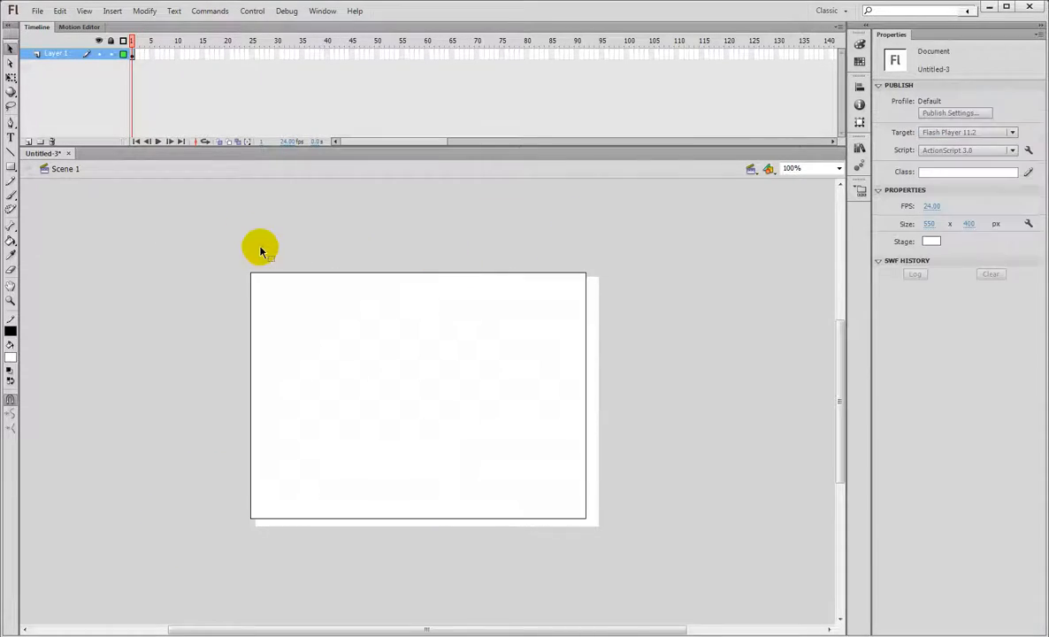
# Draw a red-filled rectangle with a black stroke, about 330 by 250 px, inside the large white rectangle
pyautogui.click(10, 360)
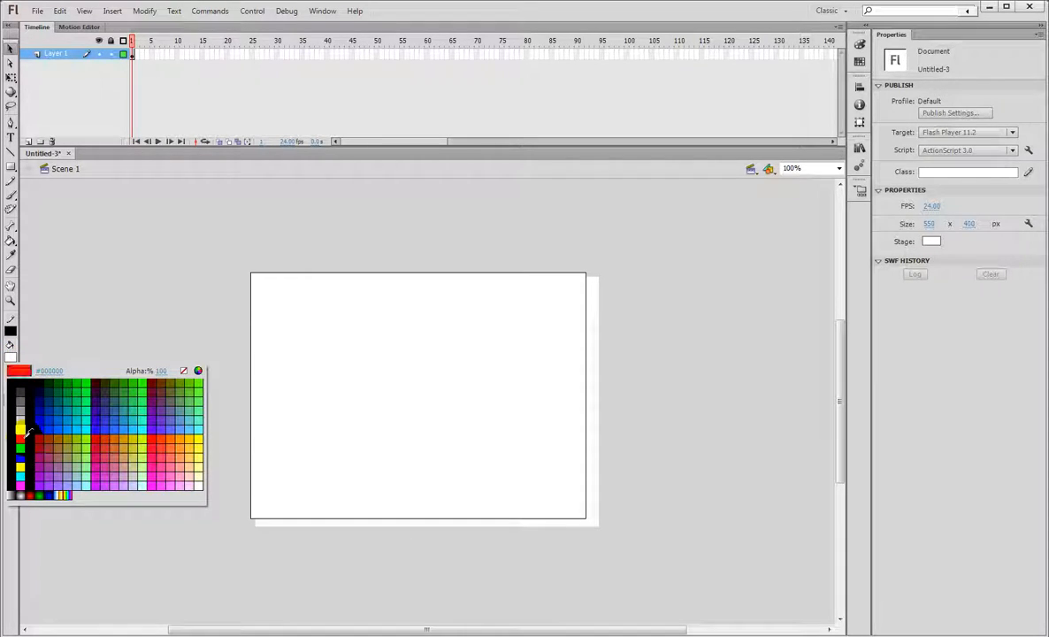
pyautogui.click(21, 435)
pyautogui.click(10, 167)
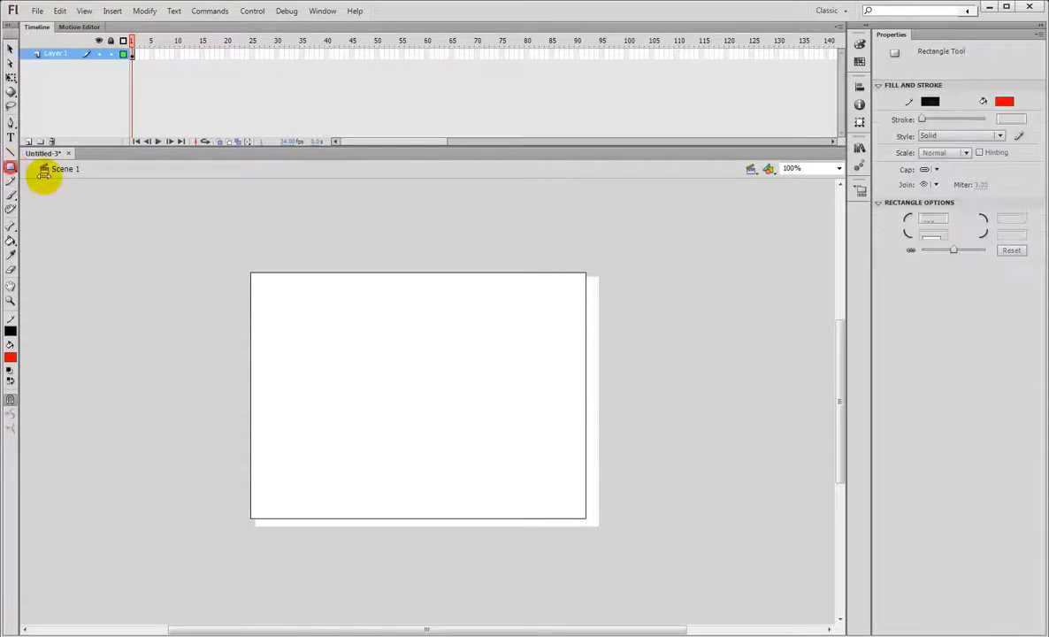
pyautogui.moveTo(307, 296); pyautogui.dragTo(513, 452)
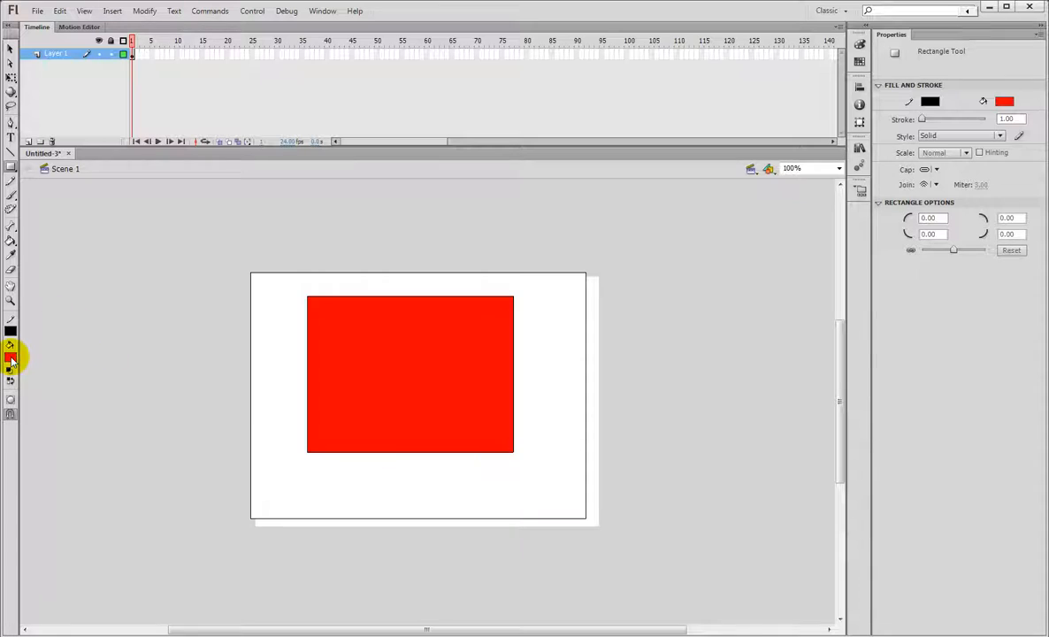
# Draw a smaller blue-filled rectangle inside the red one and move its fill off the stage to the right, leaving its outline behind
pyautogui.click(11, 356)
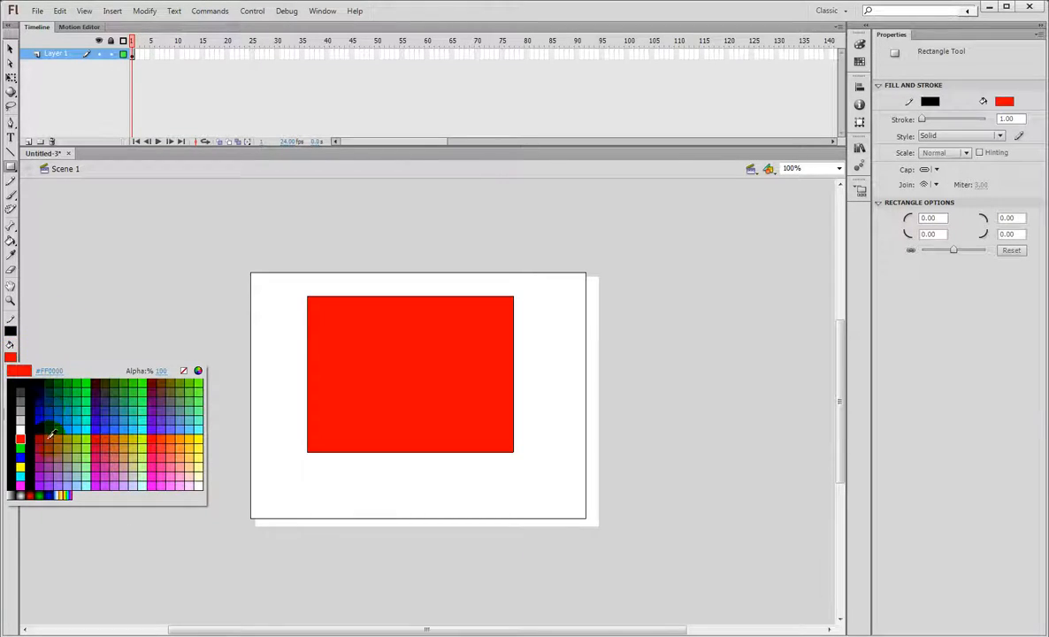
pyautogui.click(20, 458)
pyautogui.moveTo(407, 360); pyautogui.dragTo(662, 354)
pyautogui.click(11, 49)
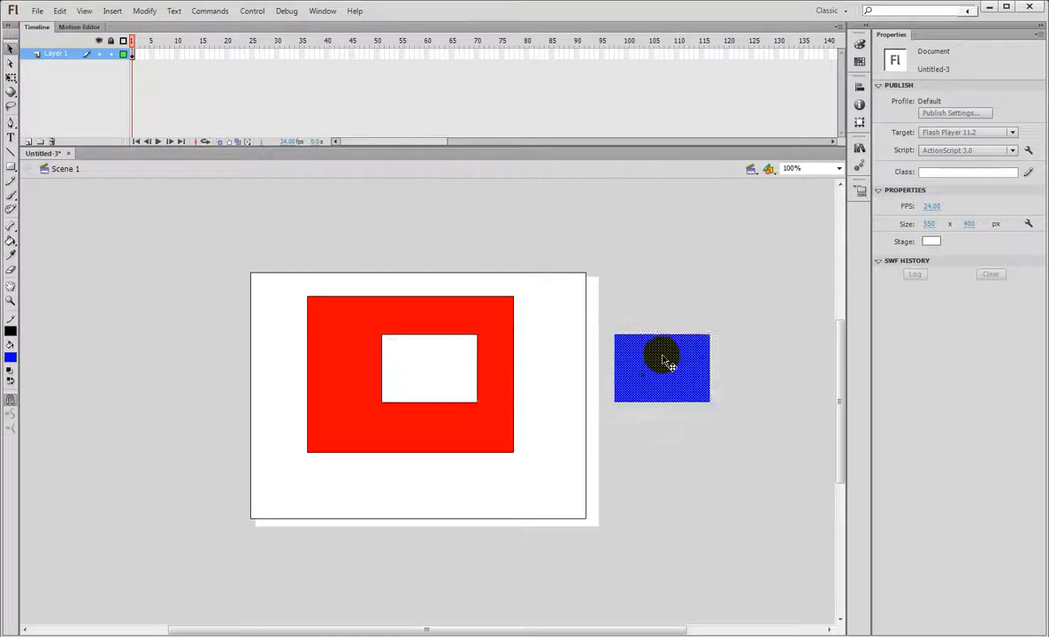
# Examine the cut-out by trying to select its empty interior and selecting the surrounding white and red fills
pyautogui.click(415, 358)
pyautogui.moveTo(410, 359); pyautogui.dragTo(422, 368)
pyautogui.click(536, 366)
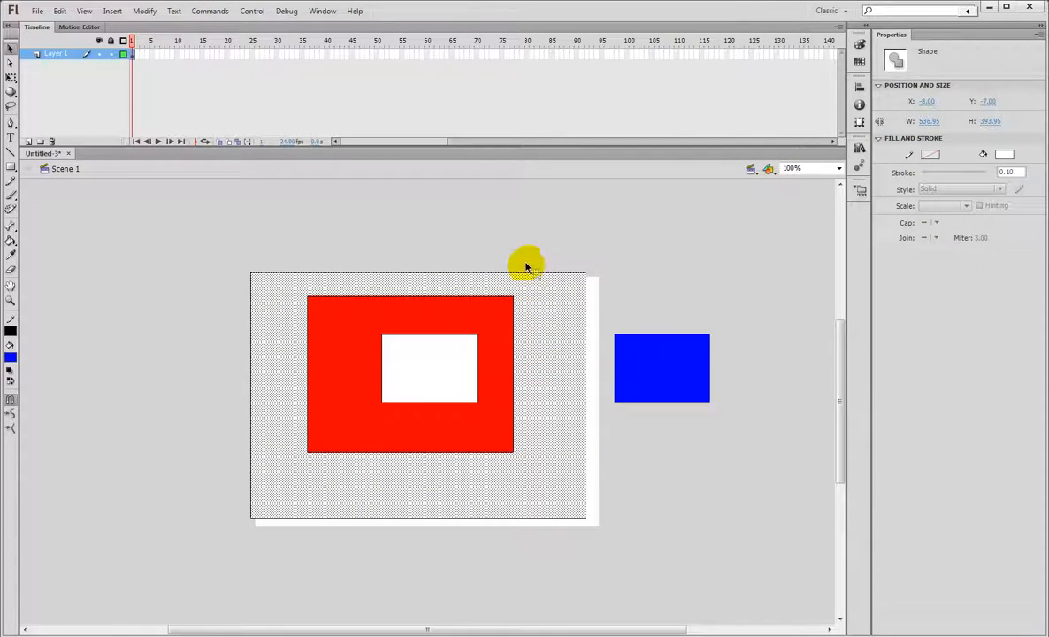
pyautogui.click(358, 404)
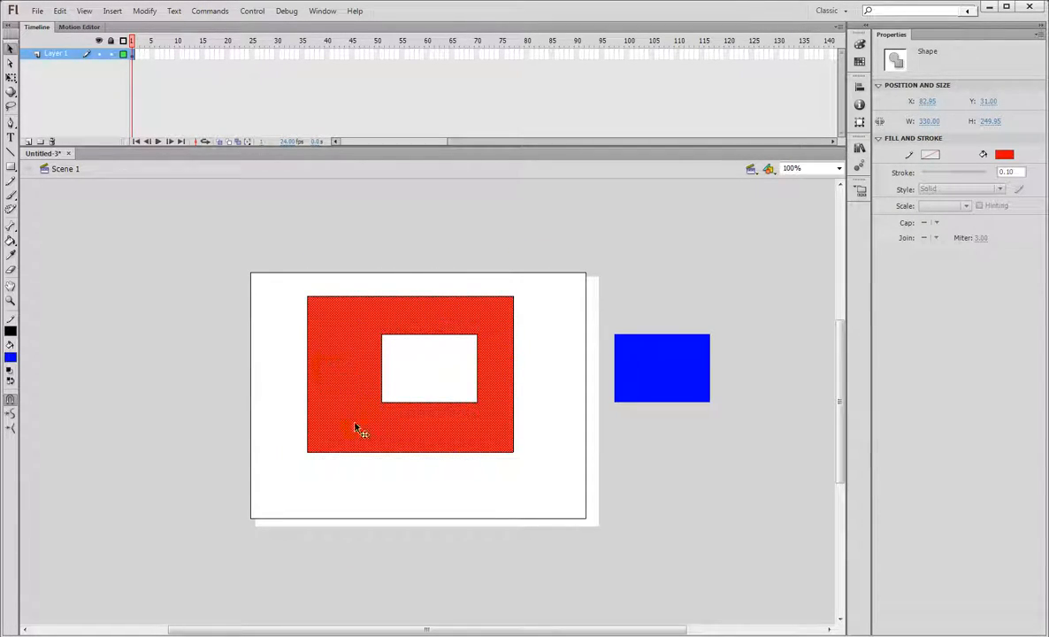
pyautogui.moveTo(411, 368); pyautogui.dragTo(437, 374)
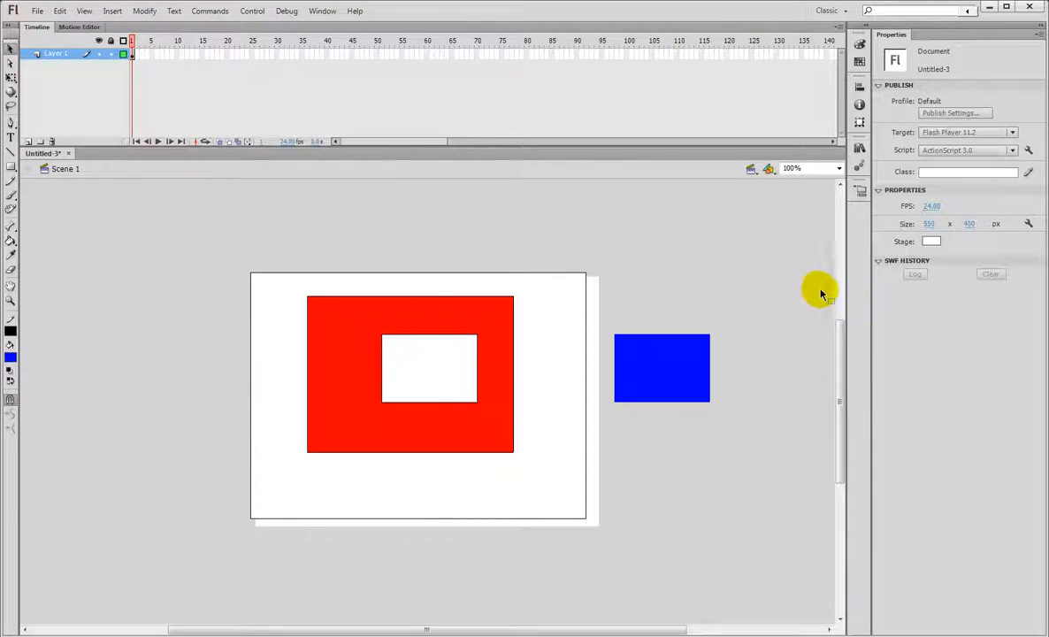
# Try green and black as the stage colour, and restore it to white
pyautogui.click(932, 241)
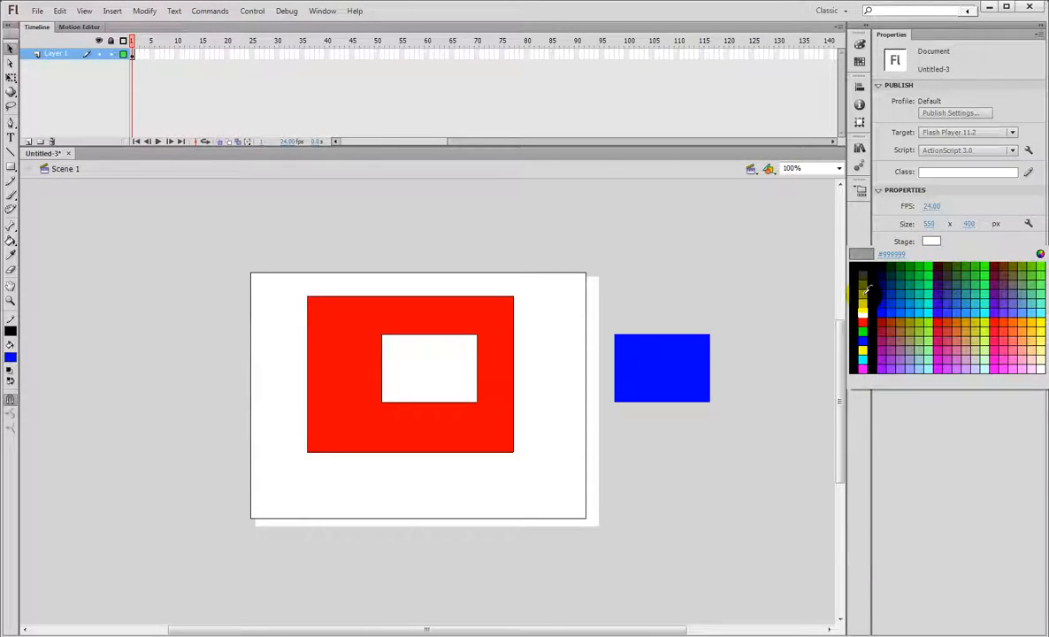
pyautogui.click(928, 264)
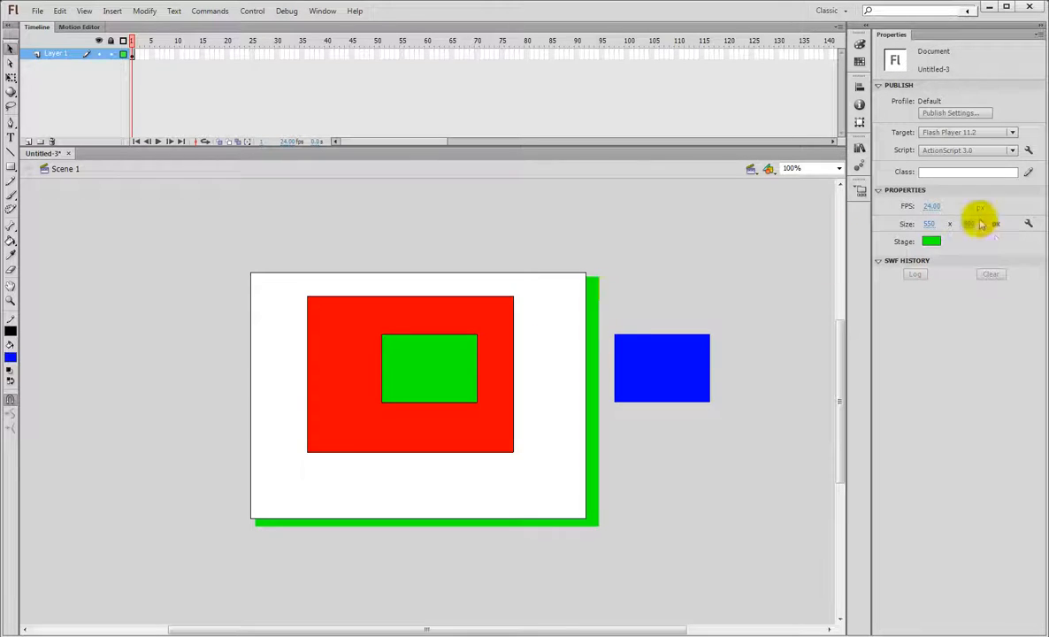
pyautogui.click(929, 236)
pyautogui.click(932, 241)
pyautogui.click(931, 240)
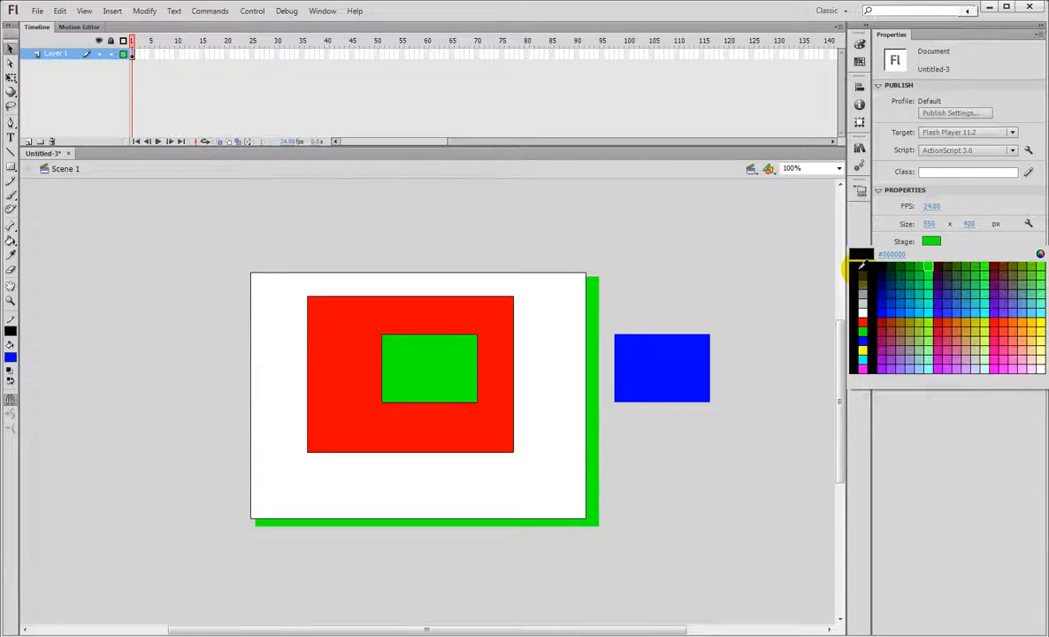
pyautogui.click(864, 259)
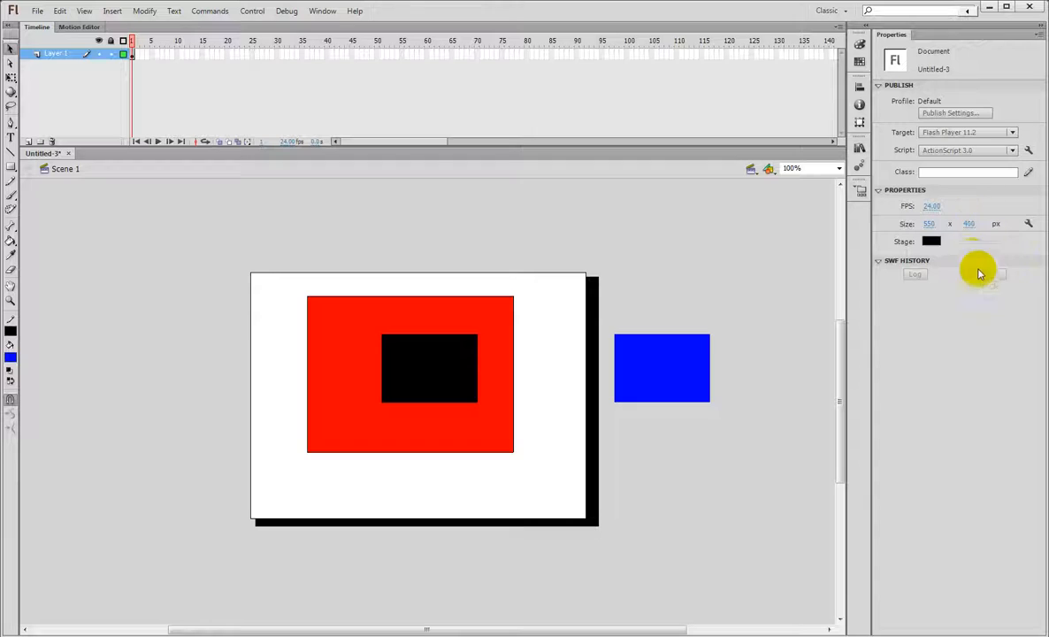
pyautogui.click(930, 241)
pyautogui.click(855, 310)
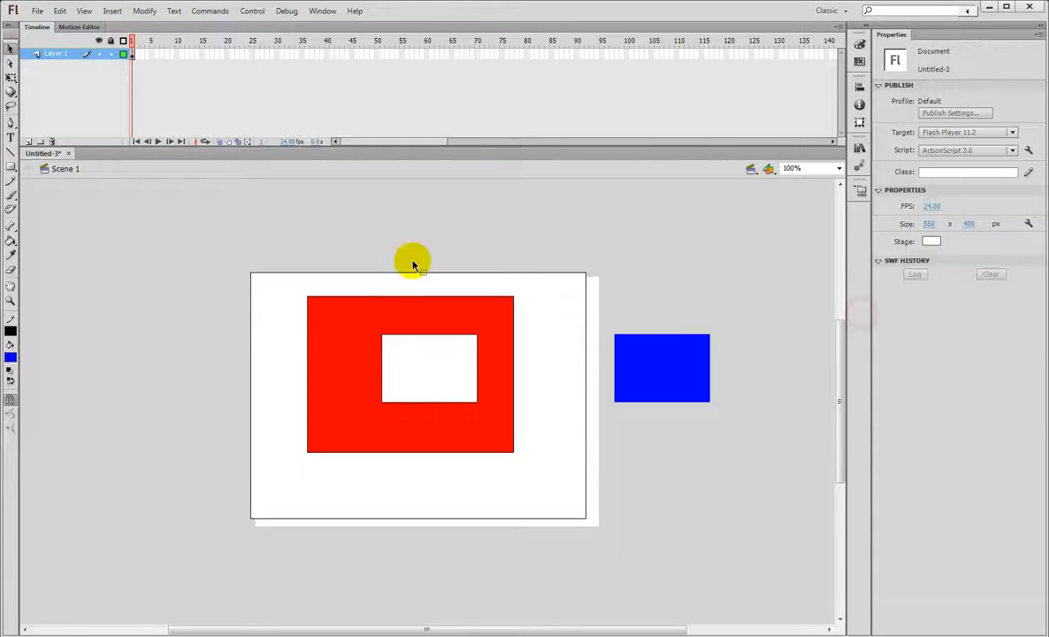
# Select all the shapes on and beside the stage and delete them
pyautogui.click(10, 49)
pyautogui.moveTo(202, 235); pyautogui.dragTo(766, 567)
pyautogui.press('Delete')
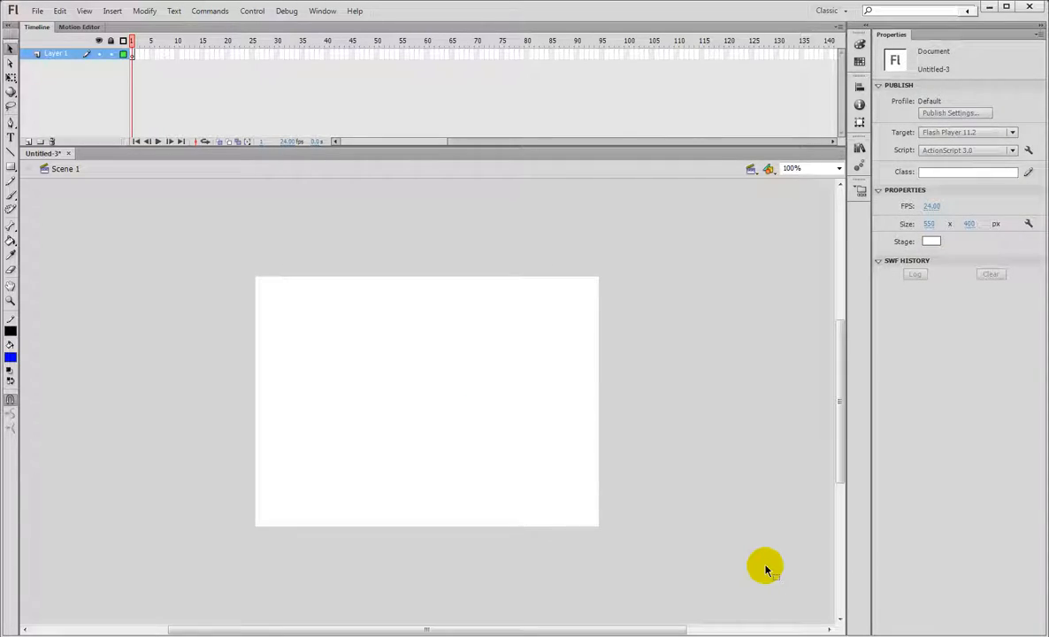
# Draw a blue-filled rectangle with a black stroke in the upper middle of the empty stage
pyautogui.click(15, 359)
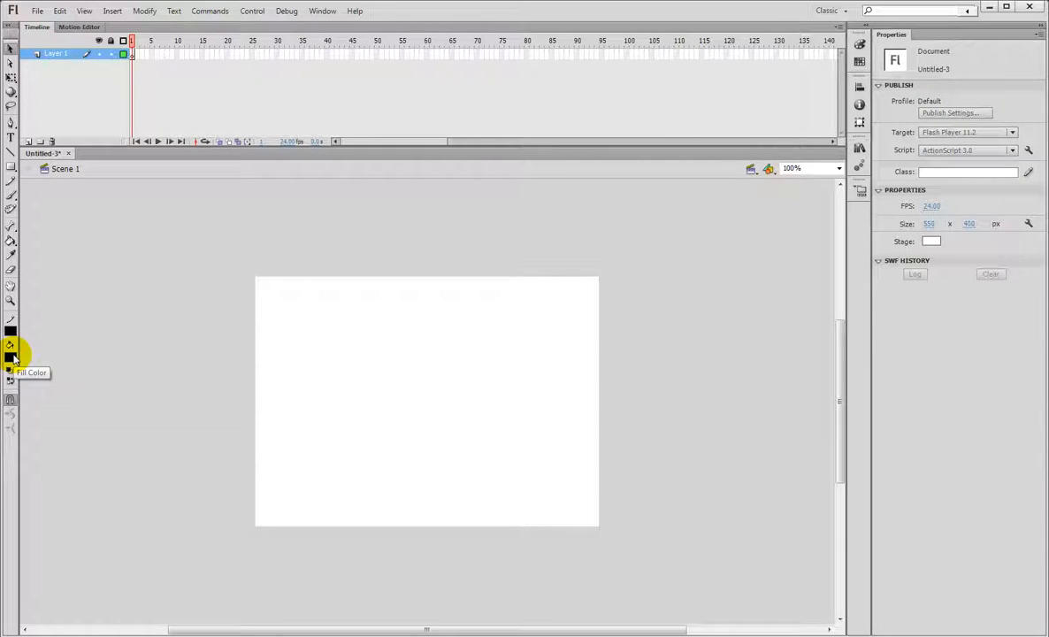
pyautogui.click(11, 166)
pyautogui.moveTo(342, 313); pyautogui.dragTo(473, 433)
# Make the blue fill colour fully transparent and raise its alpha to about 42%
pyautogui.click(10, 355)
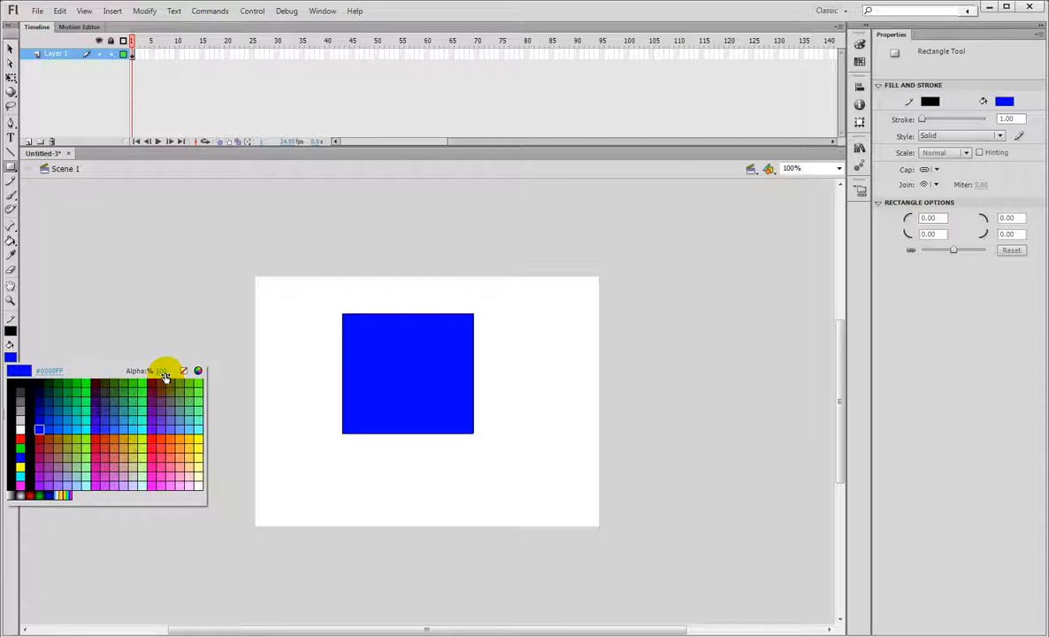
pyautogui.press('Return')
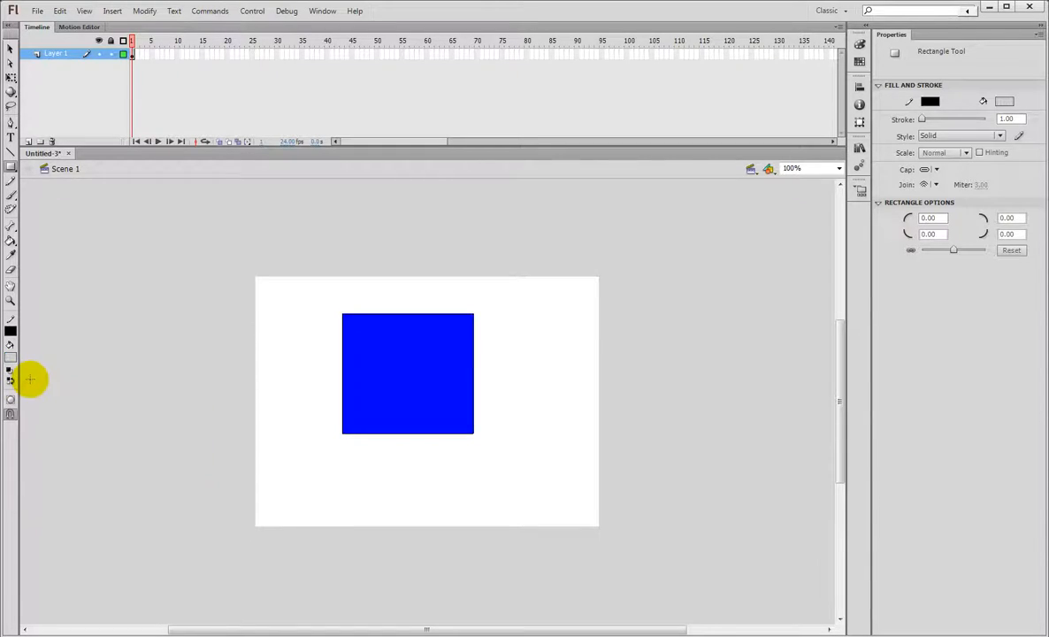
pyautogui.click(10, 360)
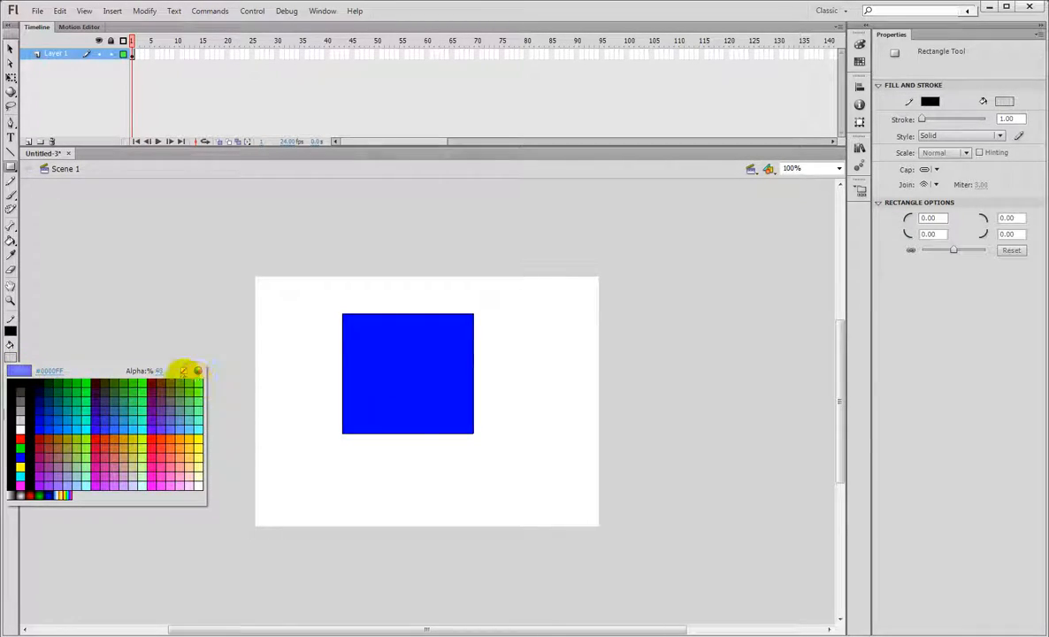
pyautogui.press('Return')
pyautogui.click(10, 358)
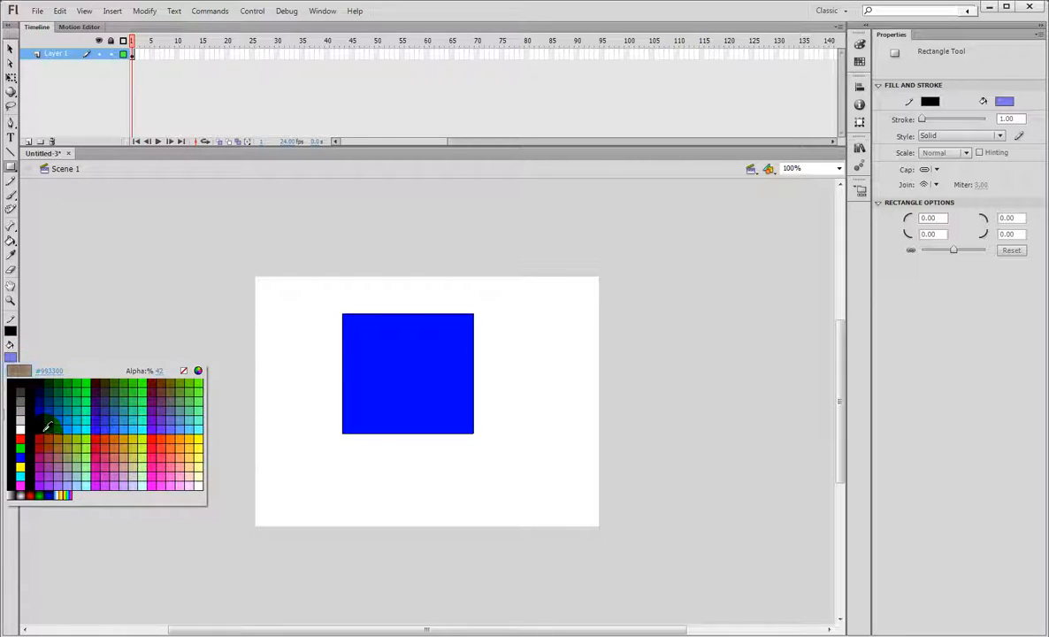
pyautogui.click(43, 430)
# Draw a black-stroked rectangle, about 224 px wide, with a #33FF00 green fill at 50% alpha, overlapping the upper-left part of the blue rectangle
pyautogui.click(14, 358)
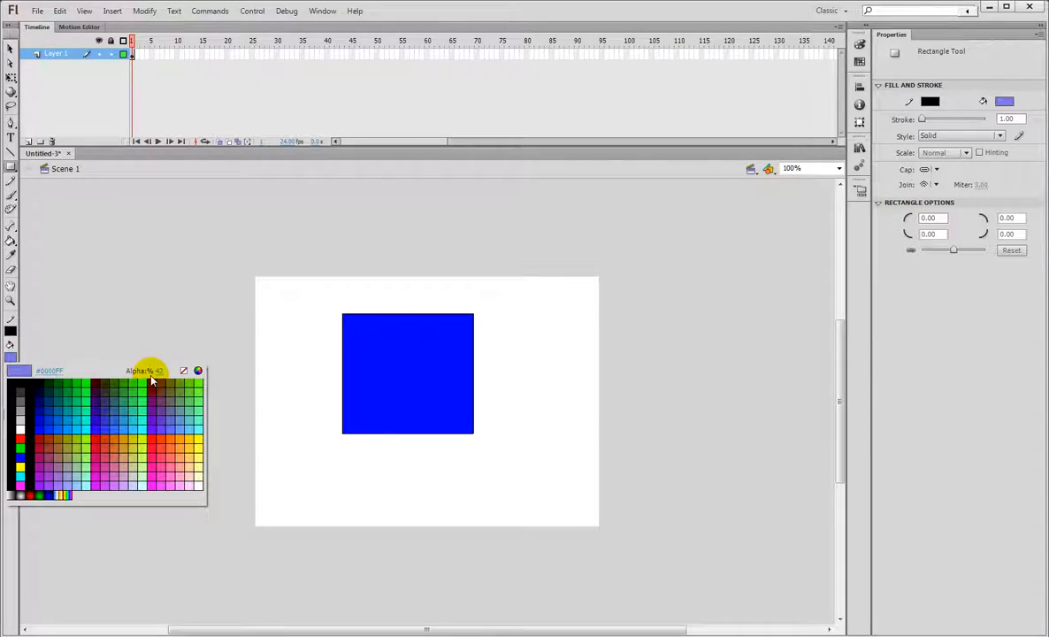
pyautogui.click(144, 383)
pyautogui.click(15, 358)
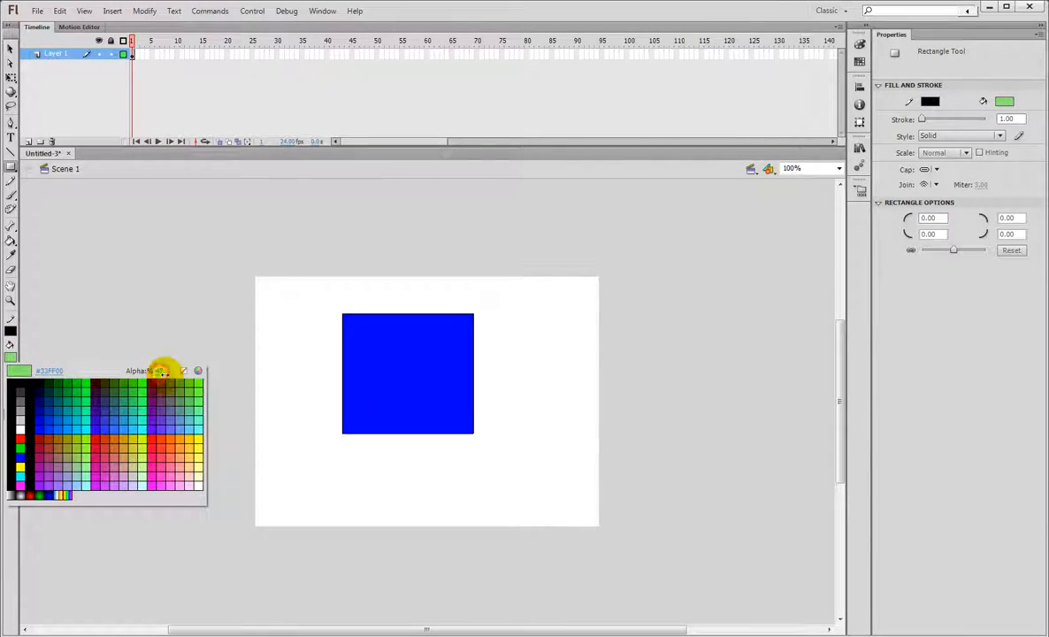
pyautogui.click(169, 378)
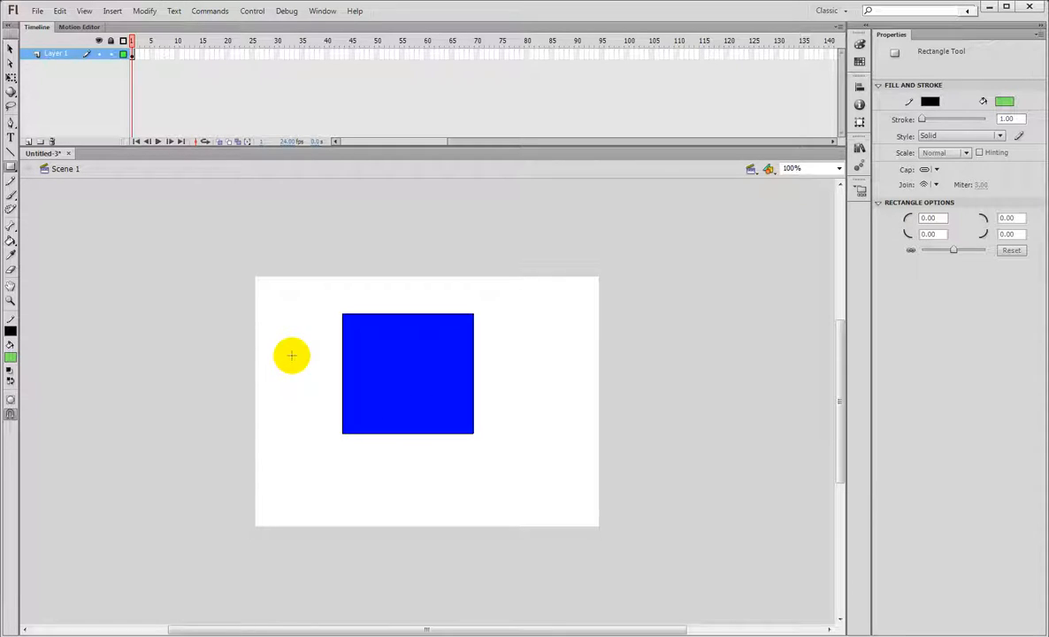
pyautogui.moveTo(270, 290); pyautogui.dragTo(409, 430)
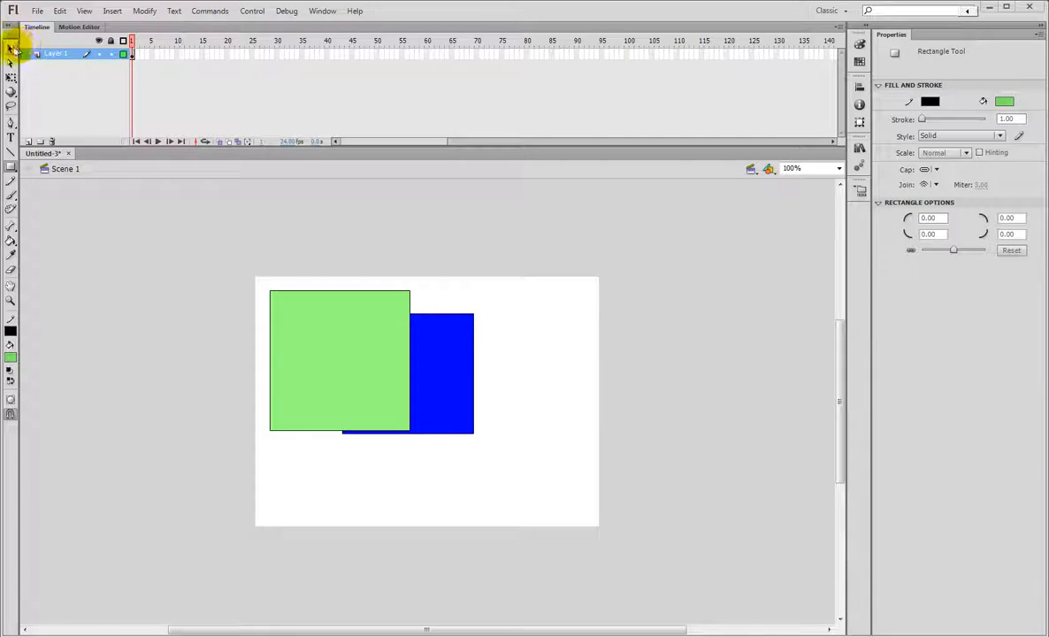
# Select the green rectangle's fill and set its alpha to 0%
pyautogui.click(10, 48)
pyautogui.click(337, 399)
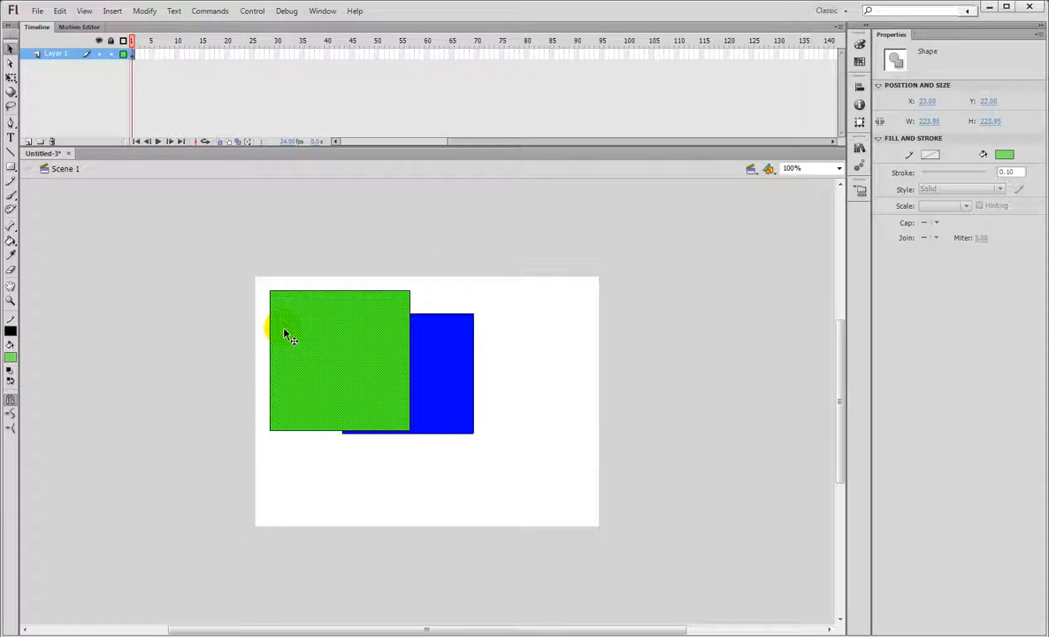
pyautogui.click(10, 357)
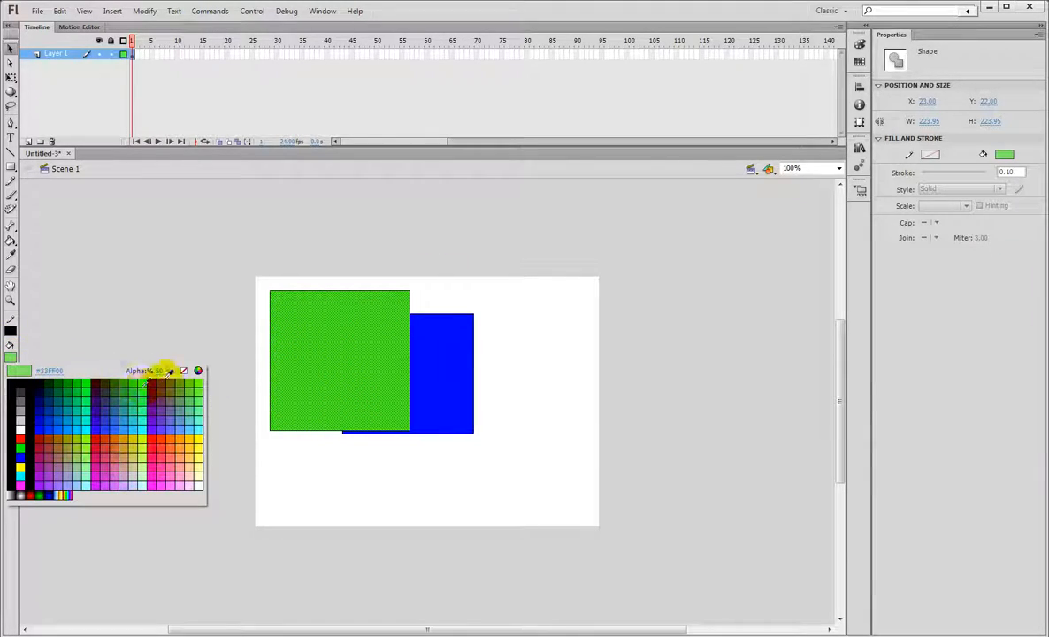
pyautogui.moveTo(159, 374); pyautogui.dragTo(61, 374)
# Draw a black-stroked rectangle with the fully transparent fill over the blue rectangle's lower-right corner
pyautogui.click(10, 168)
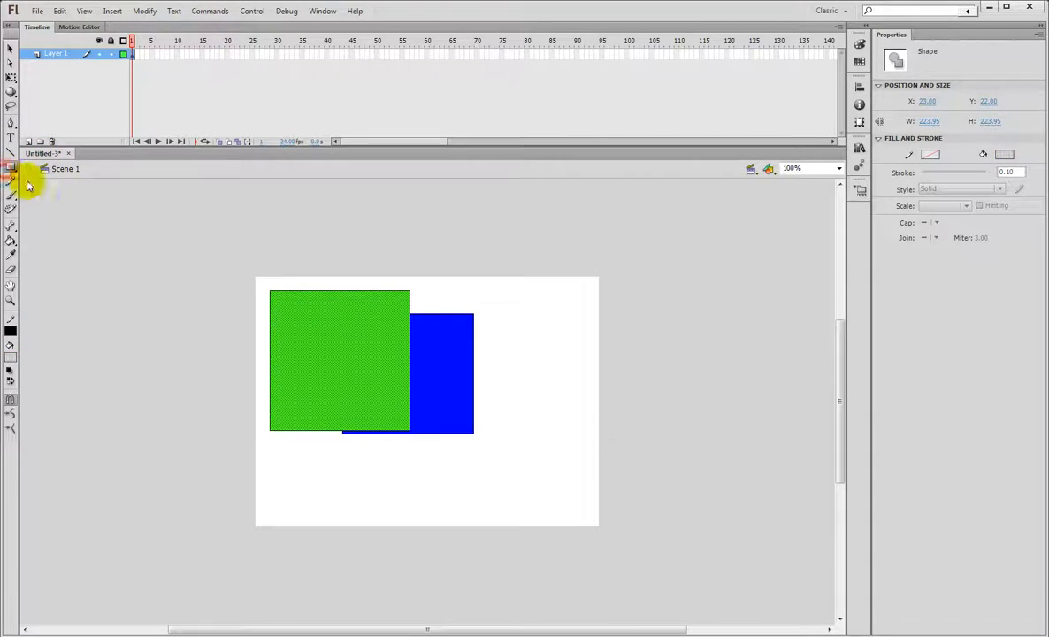
pyautogui.moveTo(552, 364); pyautogui.dragTo(447, 469)
# Select the transparent green fill inside the upper-left rectangle and delete it
pyautogui.click(11, 47)
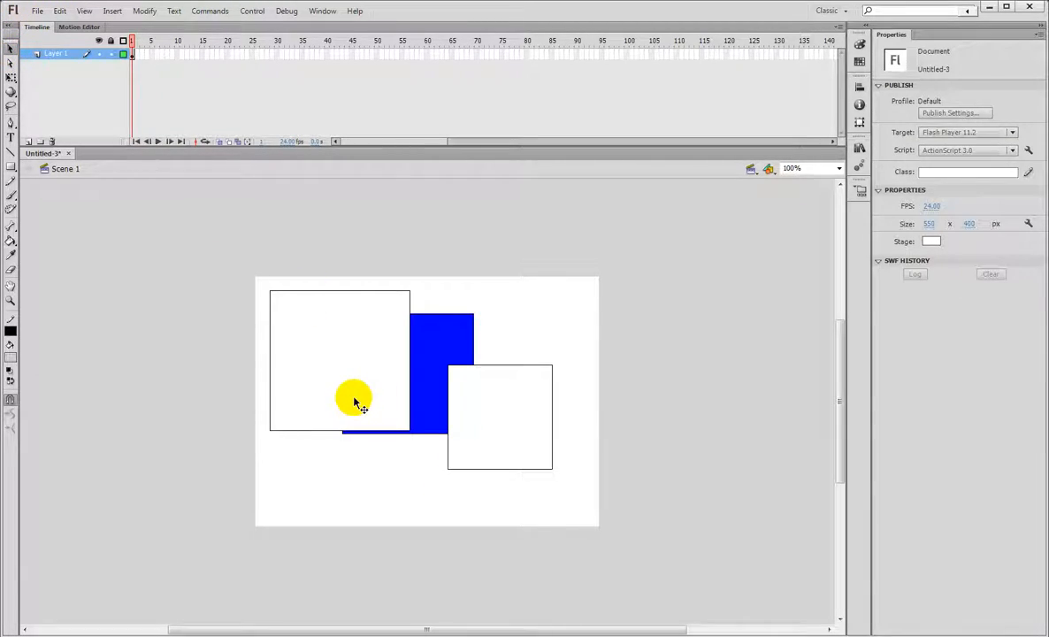
pyautogui.click(354, 400)
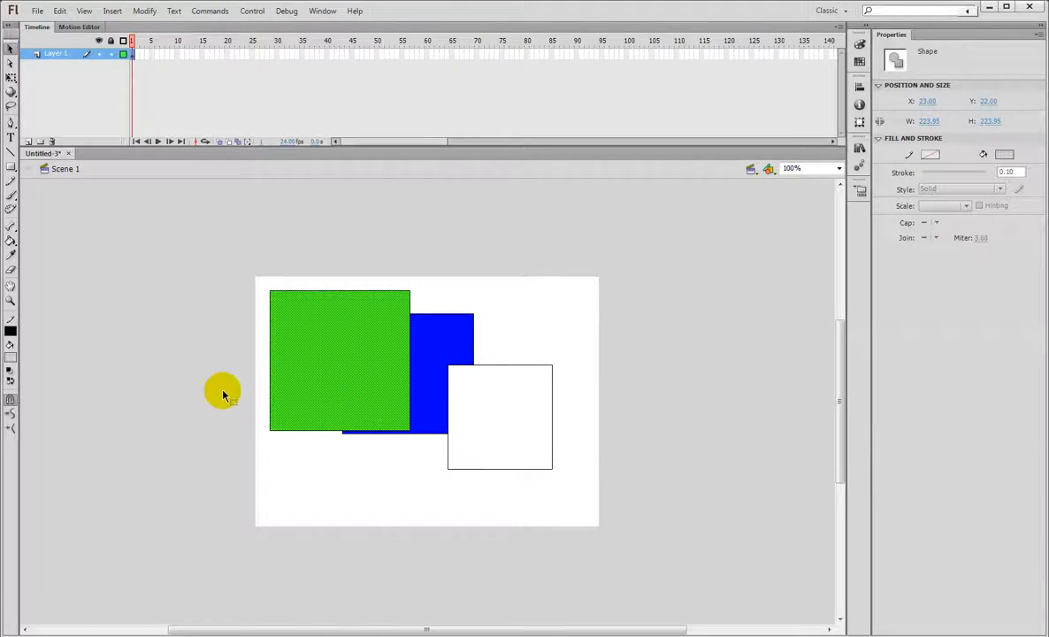
pyautogui.press('Delete')
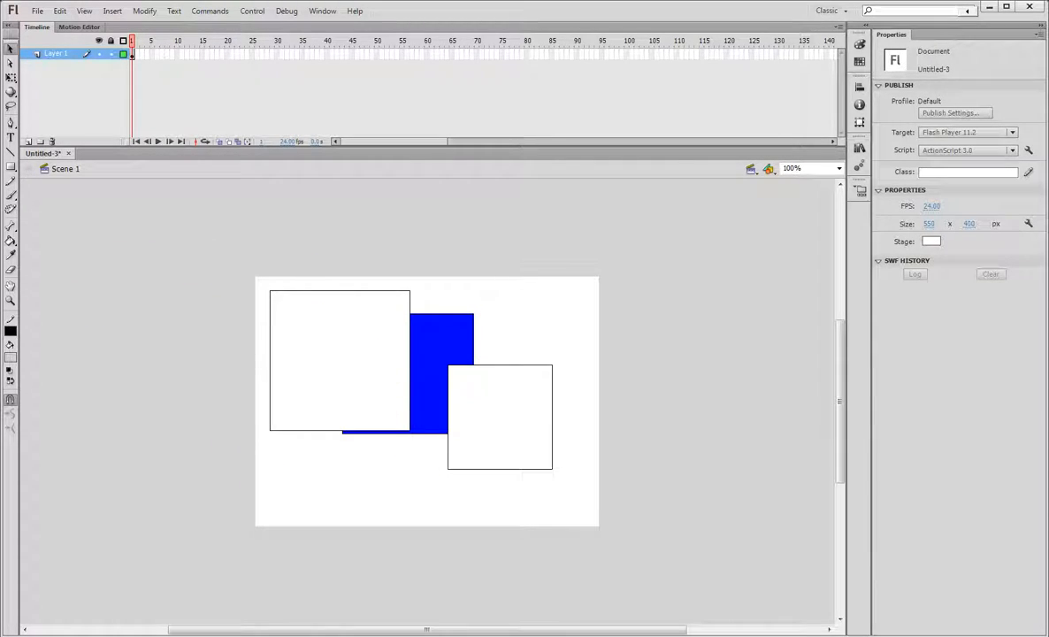
# Raise the alpha of the current green fill colour to make it semi-transparent
pyautogui.click(11, 357)
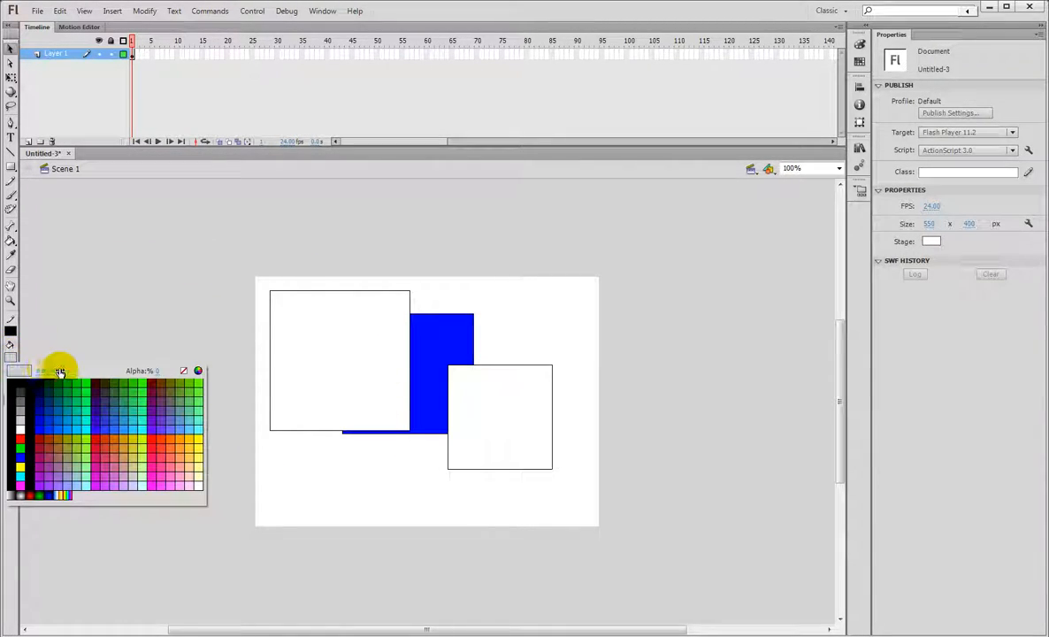
pyautogui.moveTo(182, 379); pyautogui.dragTo(200, 377)
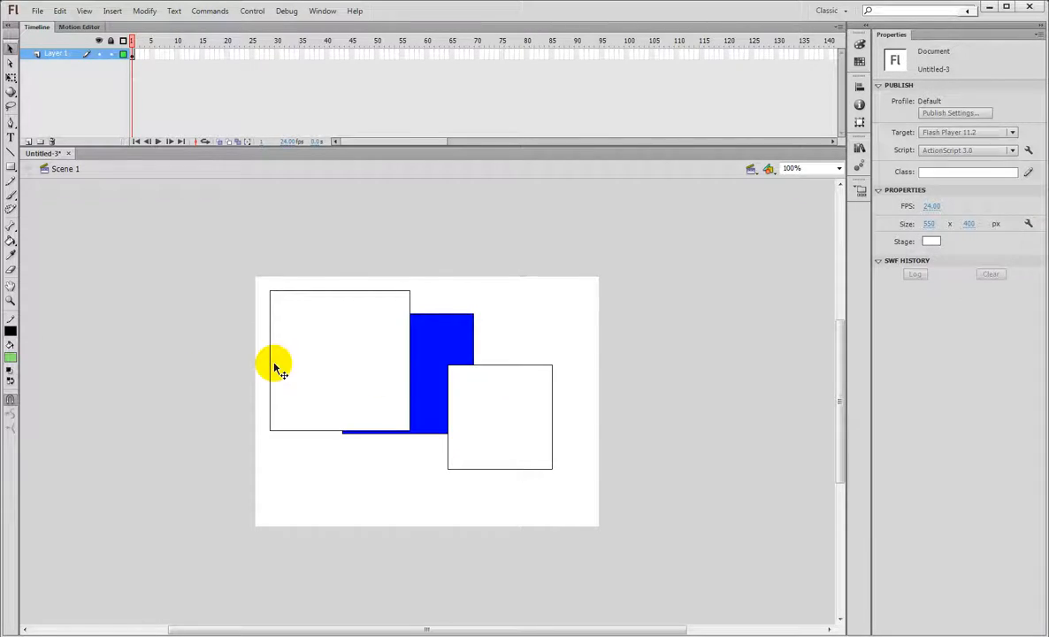
# Inspect the current green fill's alpha, then select the transparent fill inside the large upper-left rectangle to reveal it and deselect it
pyautogui.click(12, 358)
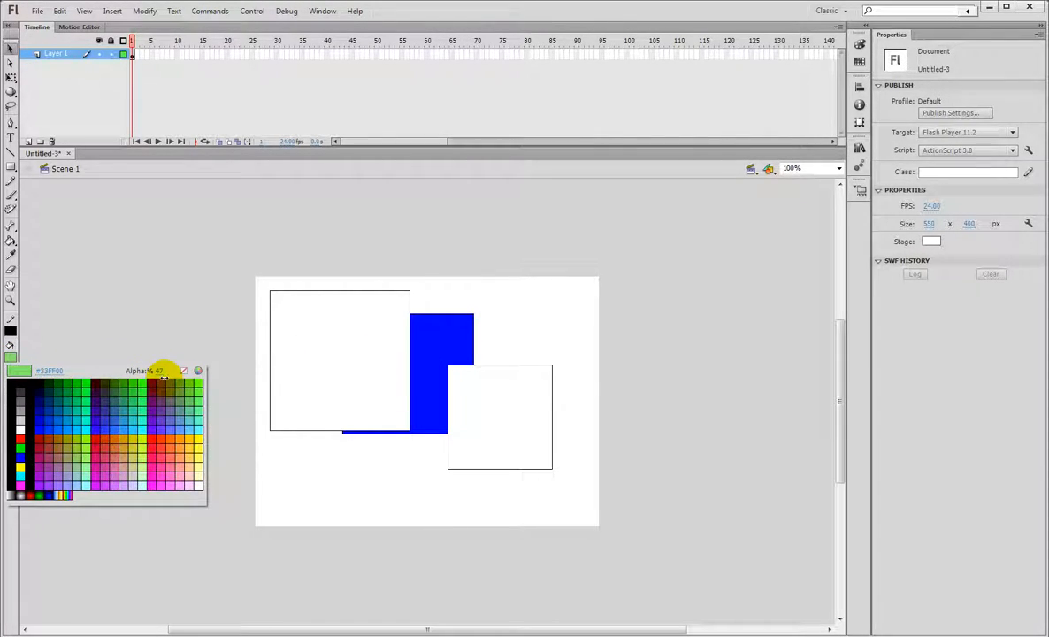
pyautogui.moveTo(166, 378); pyautogui.dragTo(164, 379)
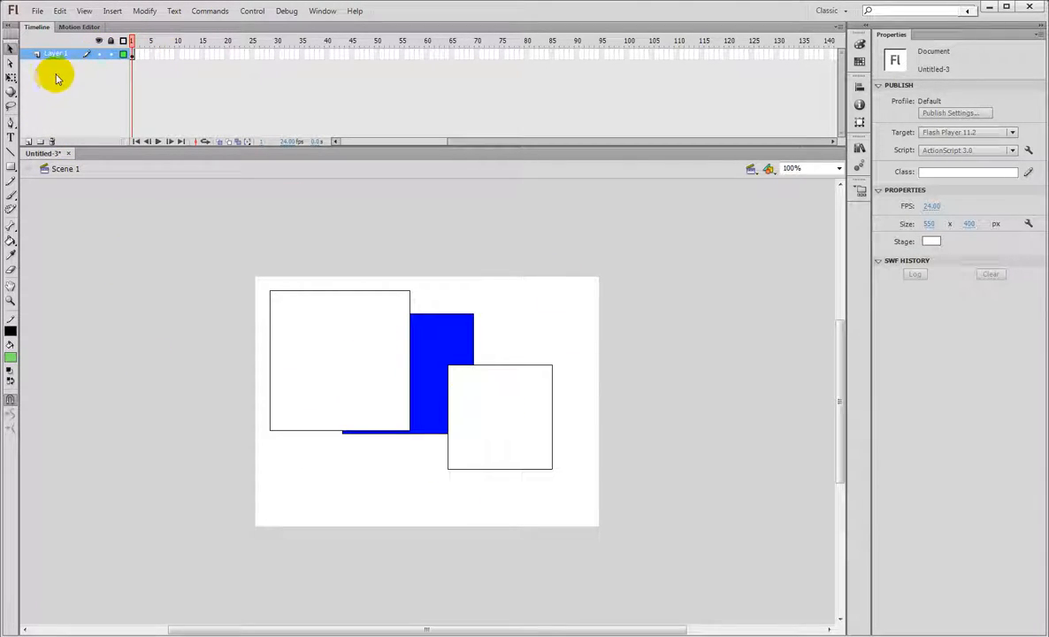
pyautogui.click(376, 388)
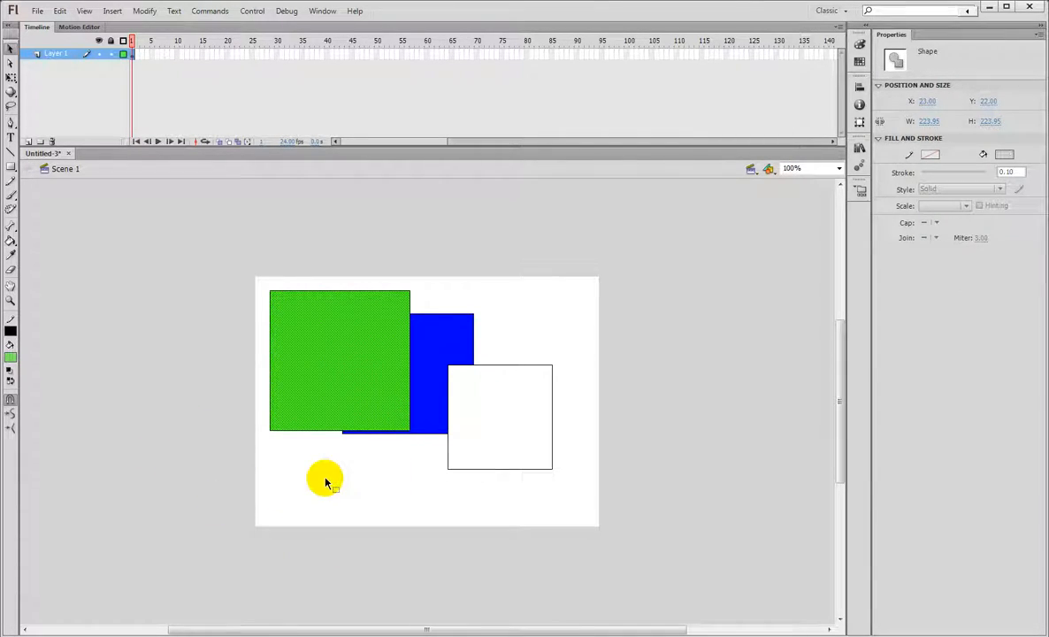
pyautogui.hotkey('ctrl', 'z')
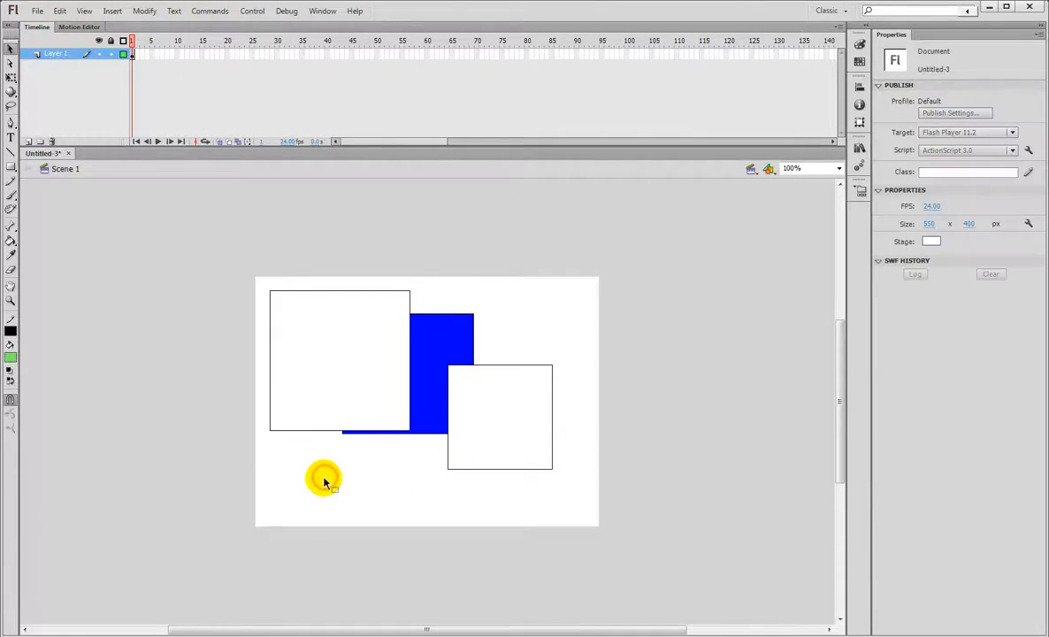
# Add a new layer, lock Layer 1, and draw a black-stroked, semi-transparent green rectangle overlapping the existing shapes
pyautogui.click(31, 141)
pyautogui.click(112, 65)
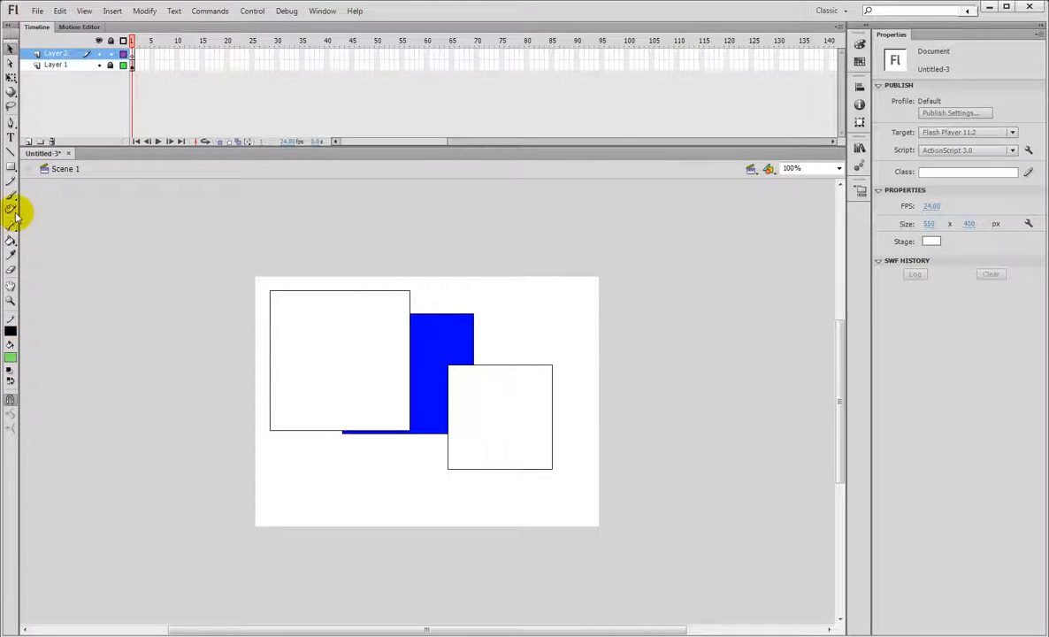
pyautogui.click(11, 165)
pyautogui.moveTo(344, 274); pyautogui.dragTo(488, 369)
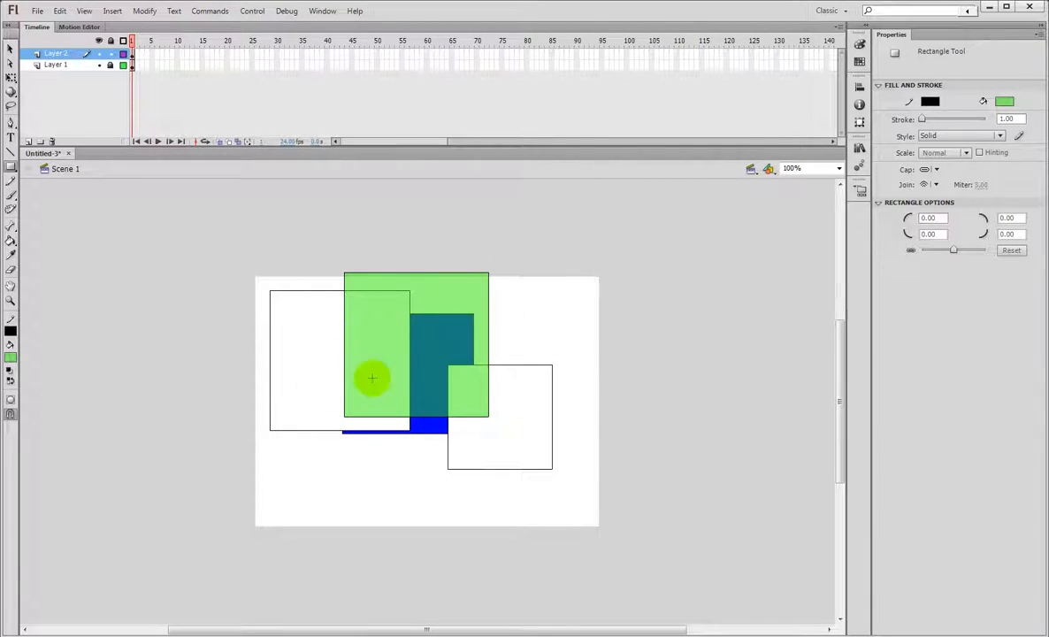
# Delete the added layer together with its semi-transparent green rectangle
pyautogui.click(12, 48)
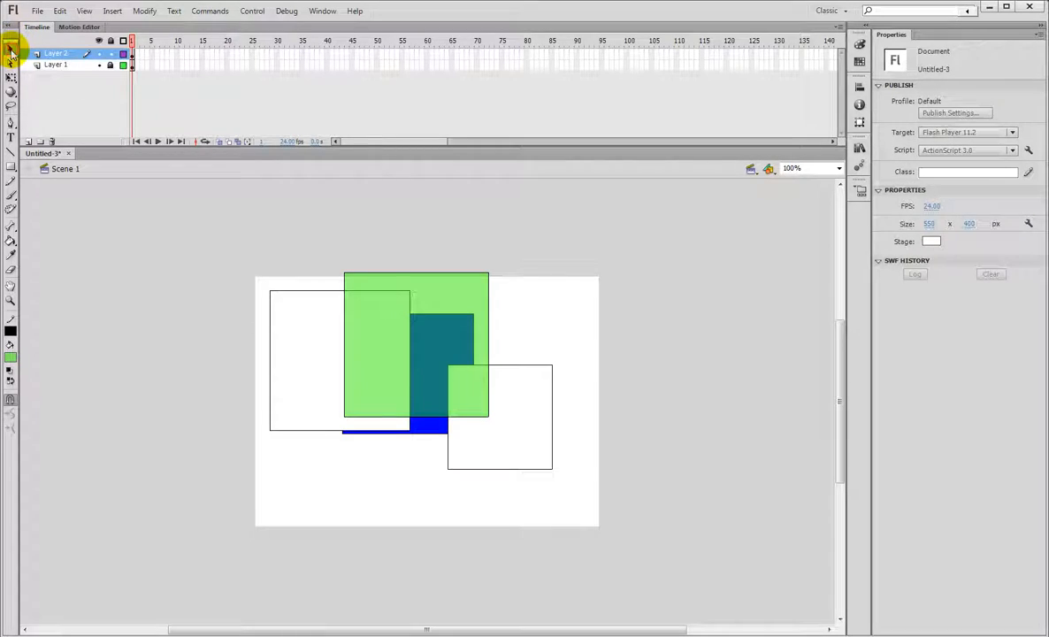
pyautogui.click(50, 140)
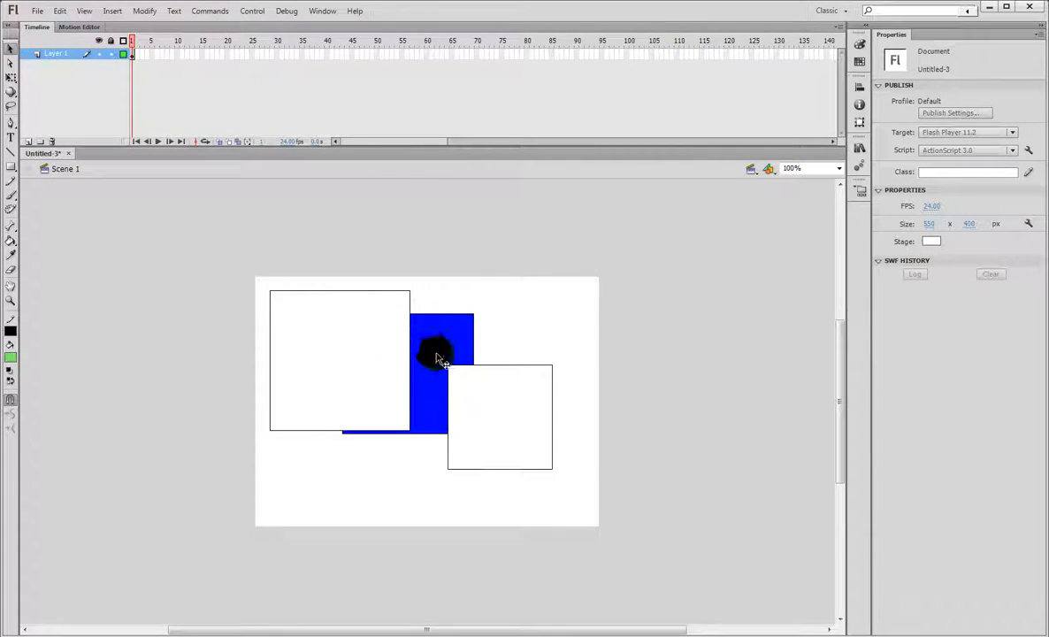
# Raise the green fill colour's alpha to opaque and delete all the shapes on the stage
pyautogui.click(10, 357)
pyautogui.moveTo(164, 376); pyautogui.dragTo(297, 399)
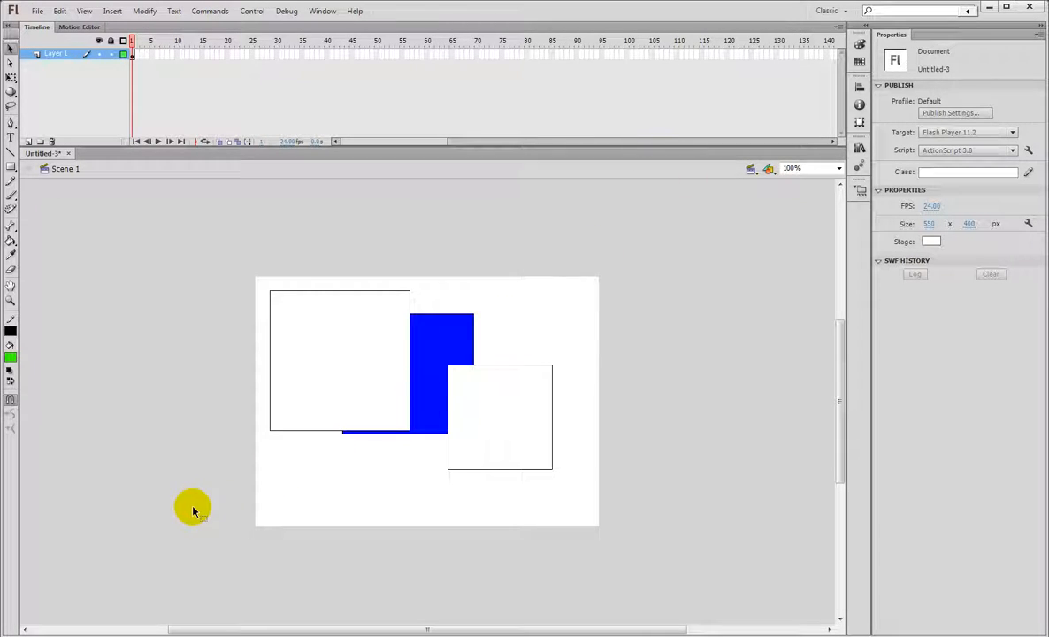
pyautogui.moveTo(270, 290)
pyautogui.mouseDown()
pyautogui.moveTo(396, 385)
pyautogui.moveTo(604, 510)
pyautogui.mouseUp()
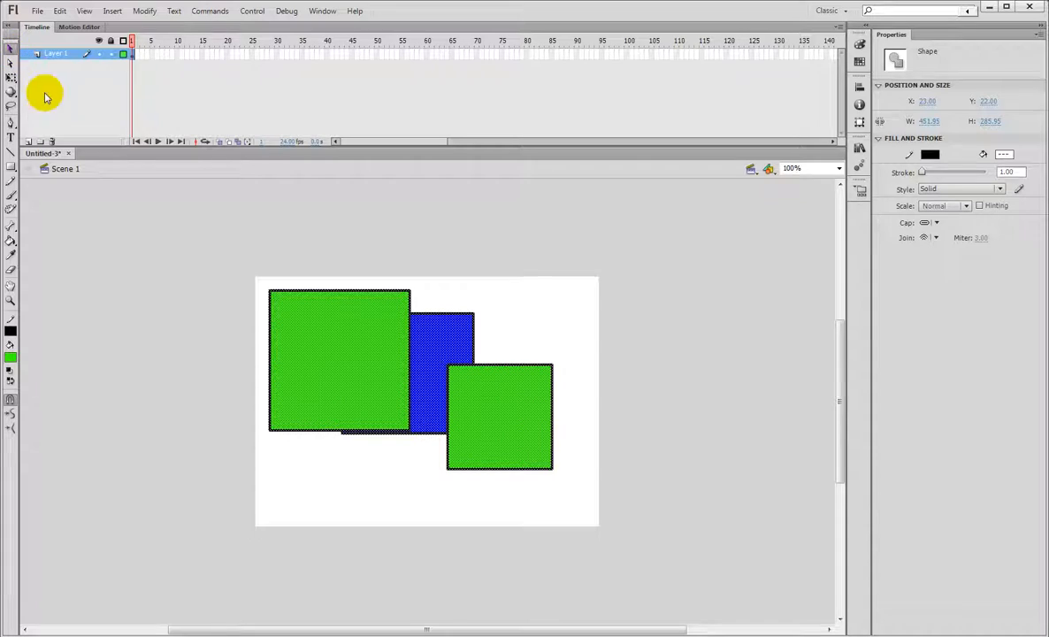
pyautogui.moveTo(234, 249); pyautogui.dragTo(584, 512)
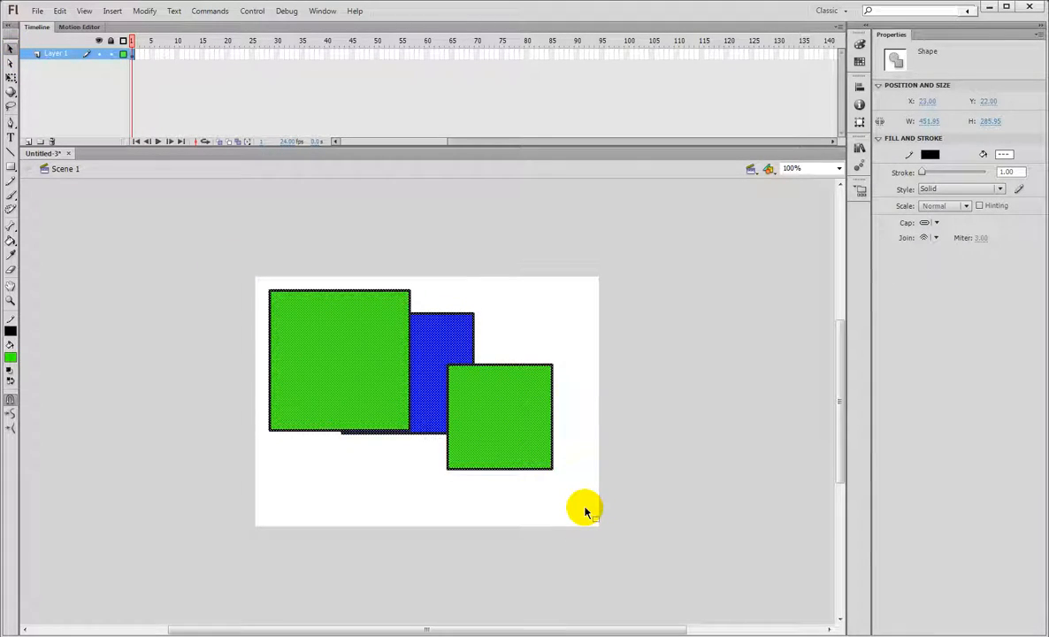
pyautogui.press('Delete')
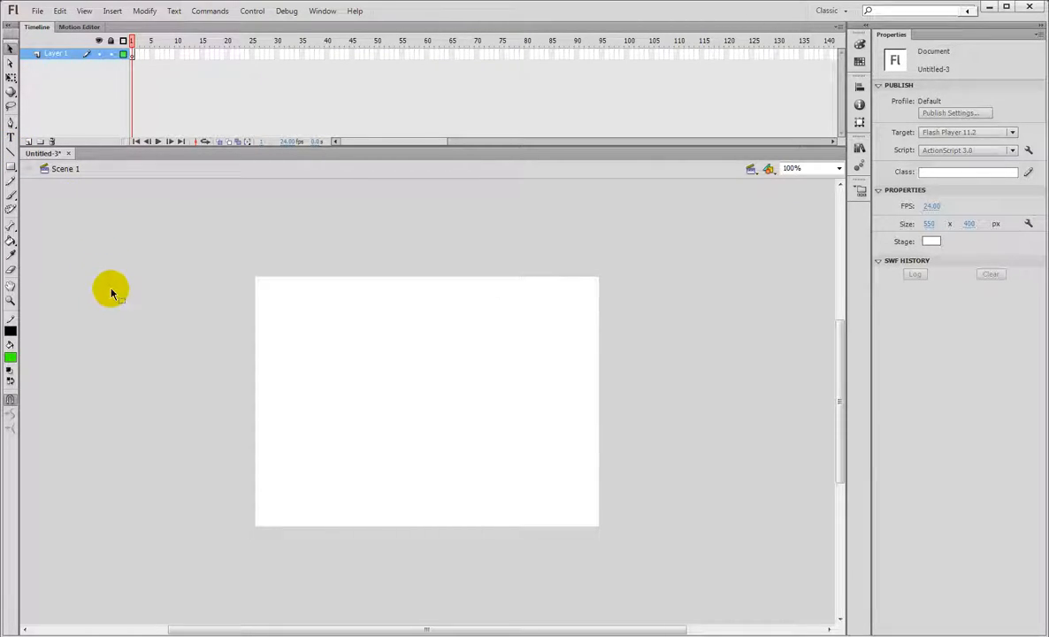
# Set the Rectangle tool to a white stroke and a cyan fill
pyautogui.click(10, 167)
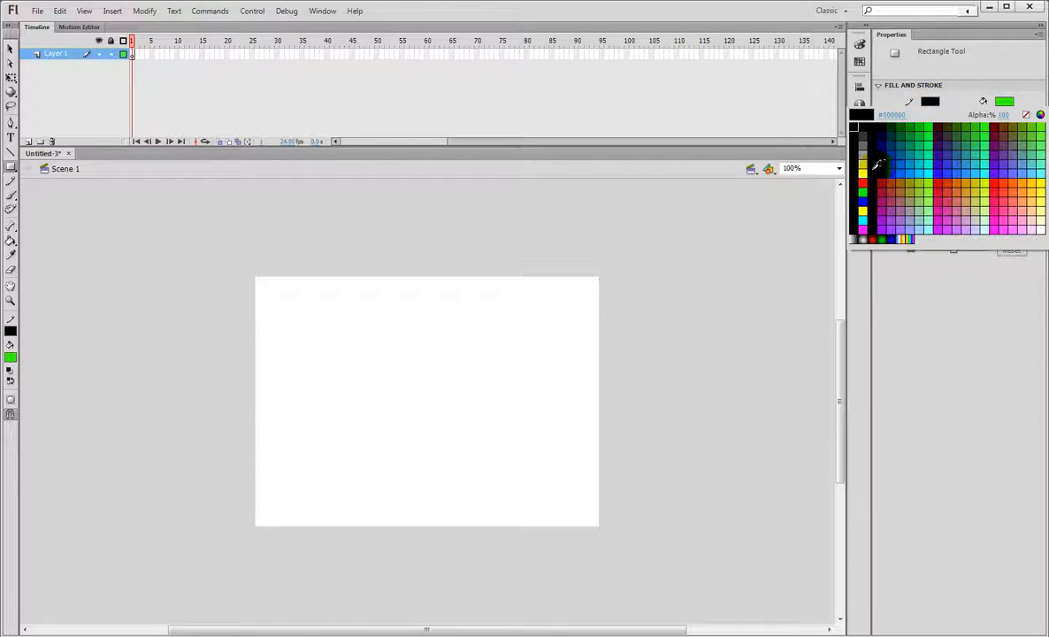
pyautogui.click(876, 133)
pyautogui.click(930, 101)
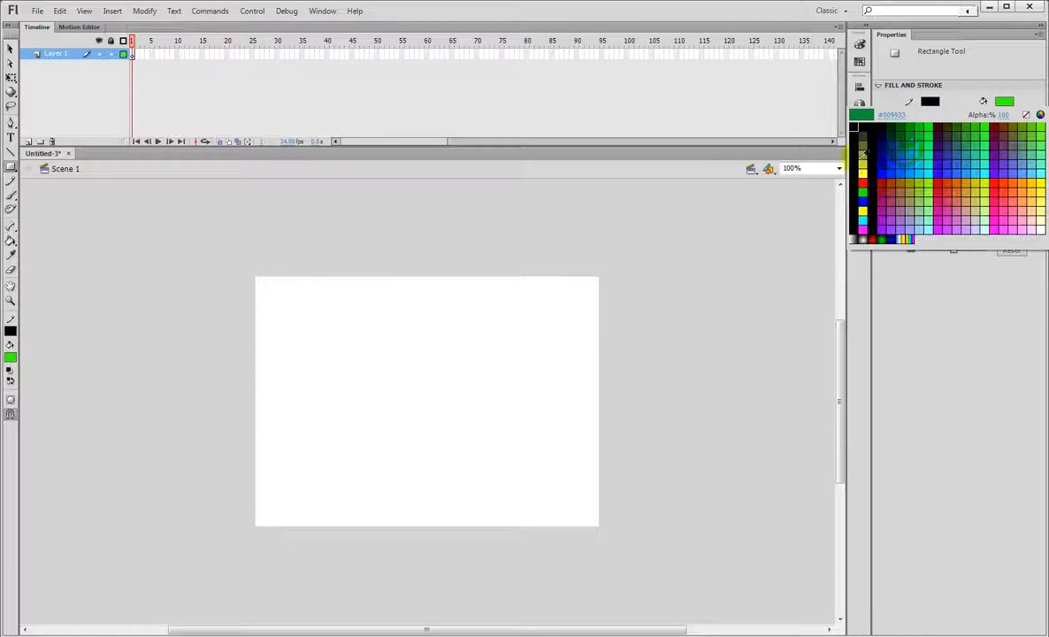
pyautogui.click(866, 169)
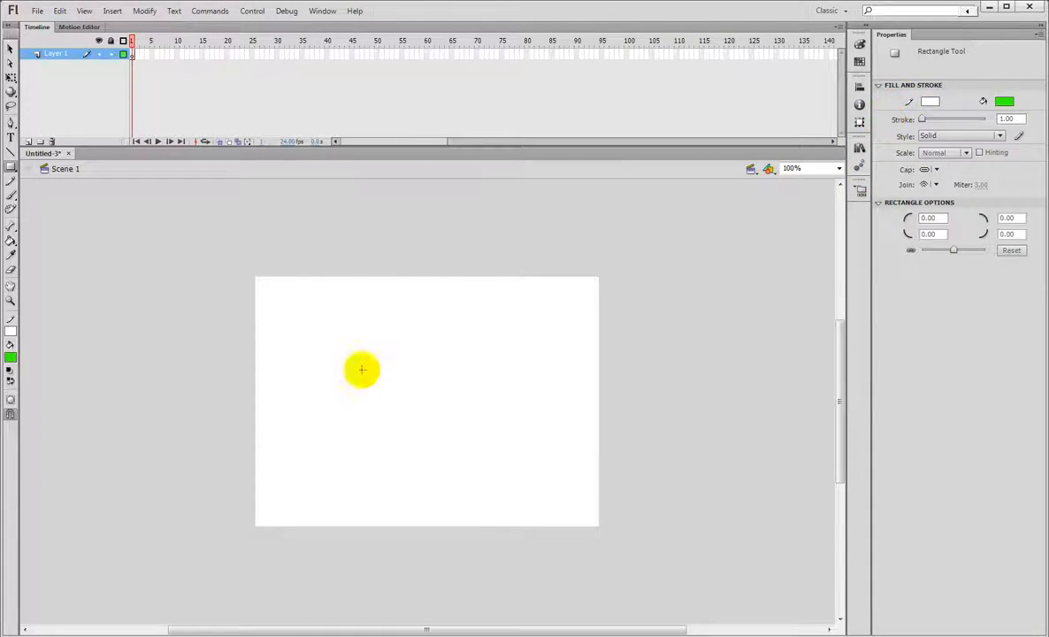
pyautogui.click(20, 337)
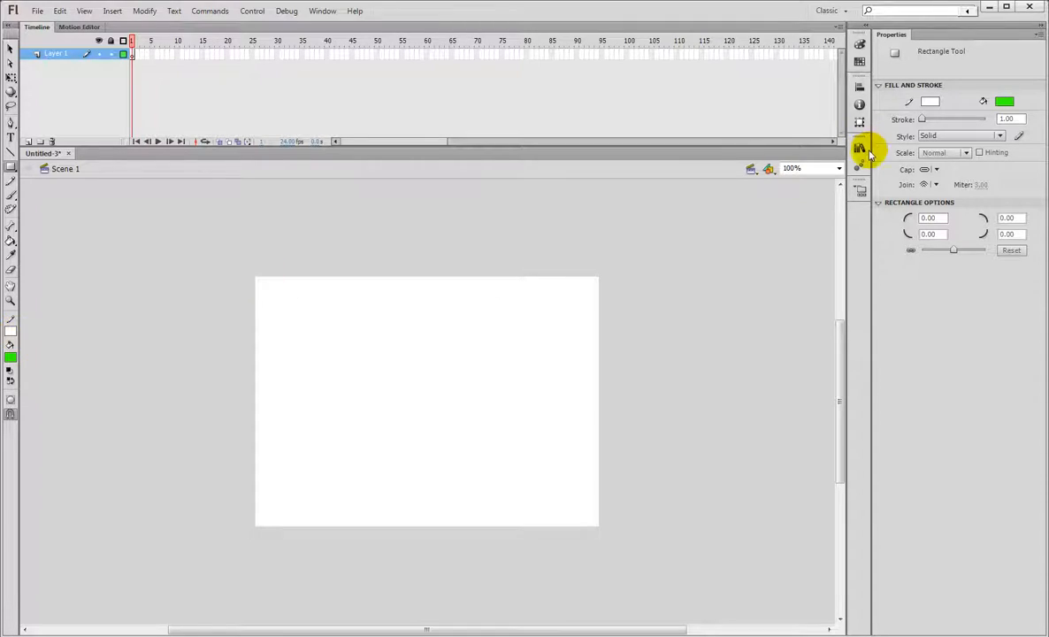
pyautogui.click(1005, 103)
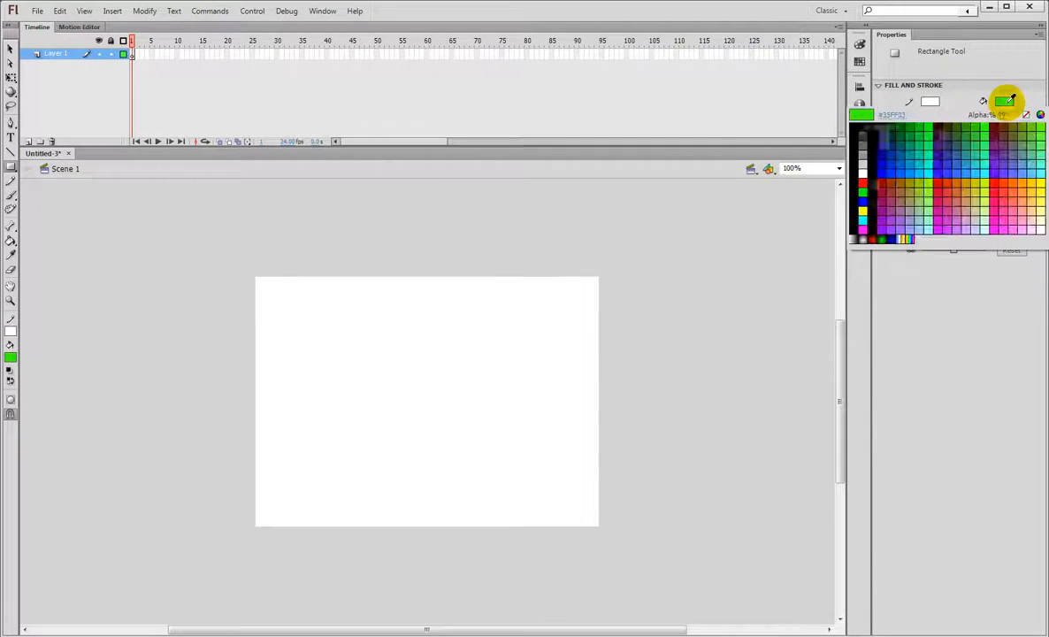
pyautogui.click(870, 214)
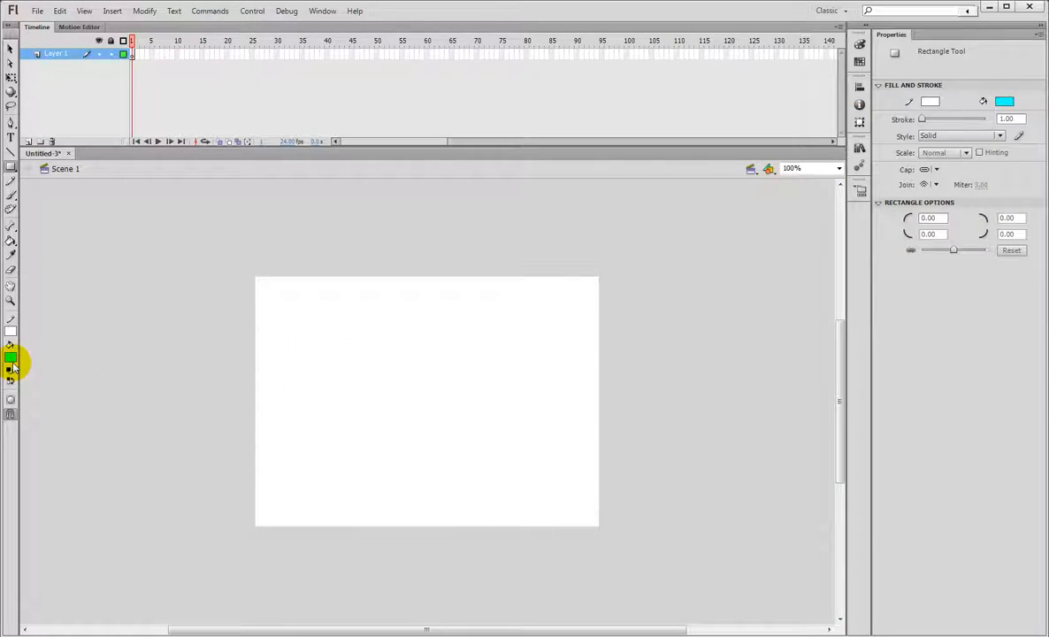
# Open the custom colour mixer for the stroke, then mix a pale pink custom fill colour, #F1E2F0
pyautogui.click(932, 102)
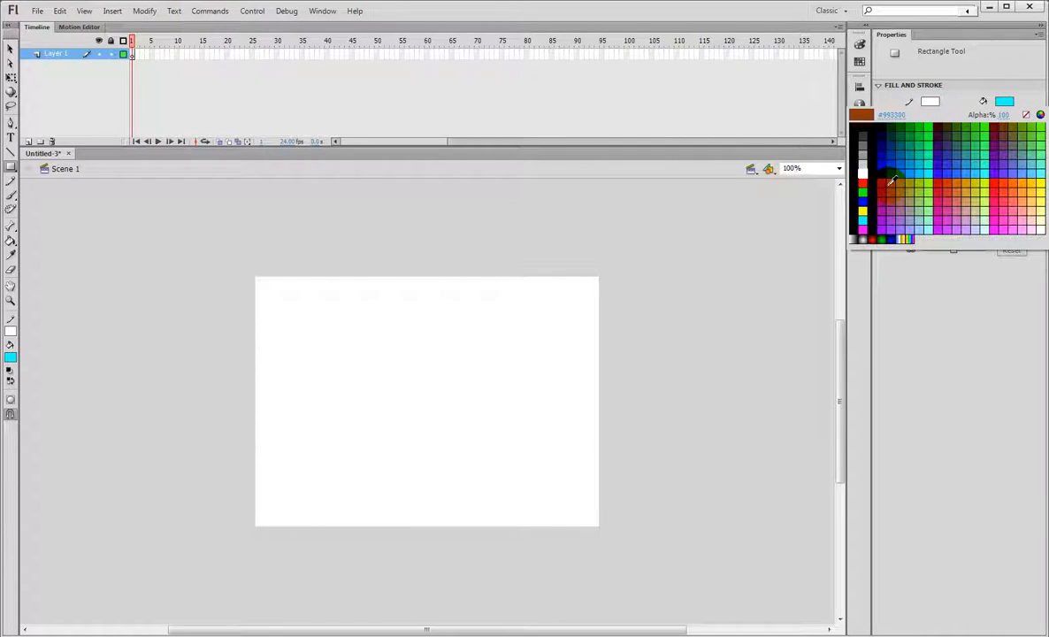
pyautogui.click(1040, 116)
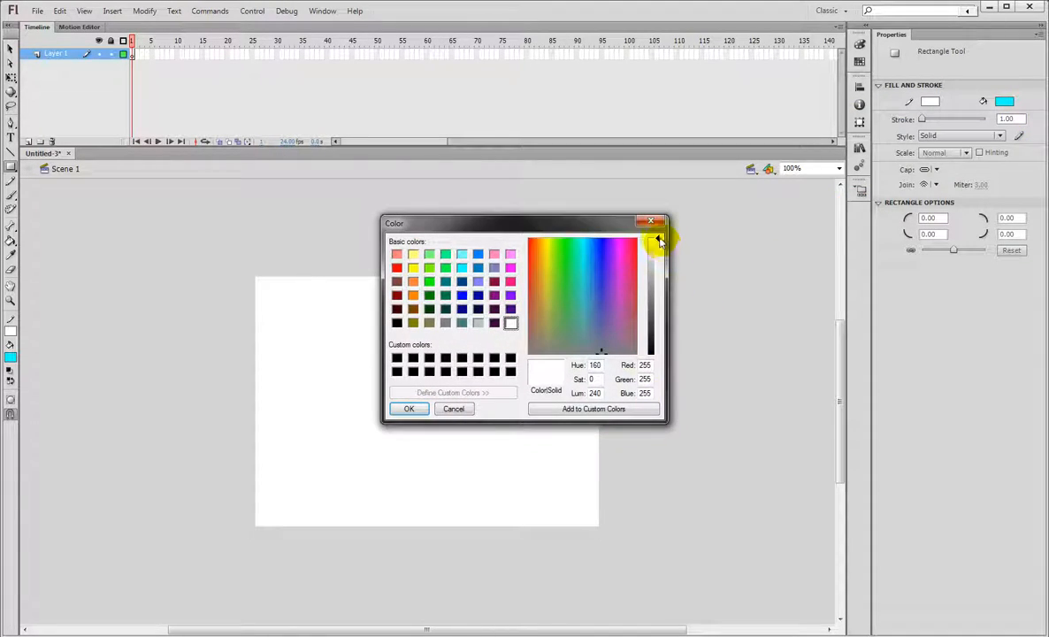
pyautogui.click(10, 363)
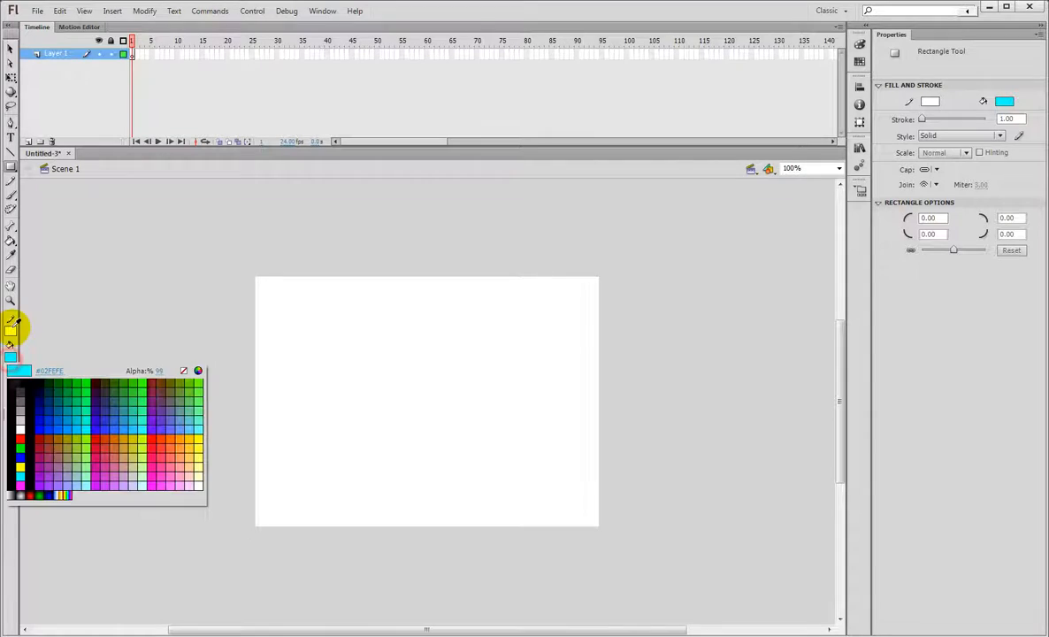
pyautogui.click(197, 372)
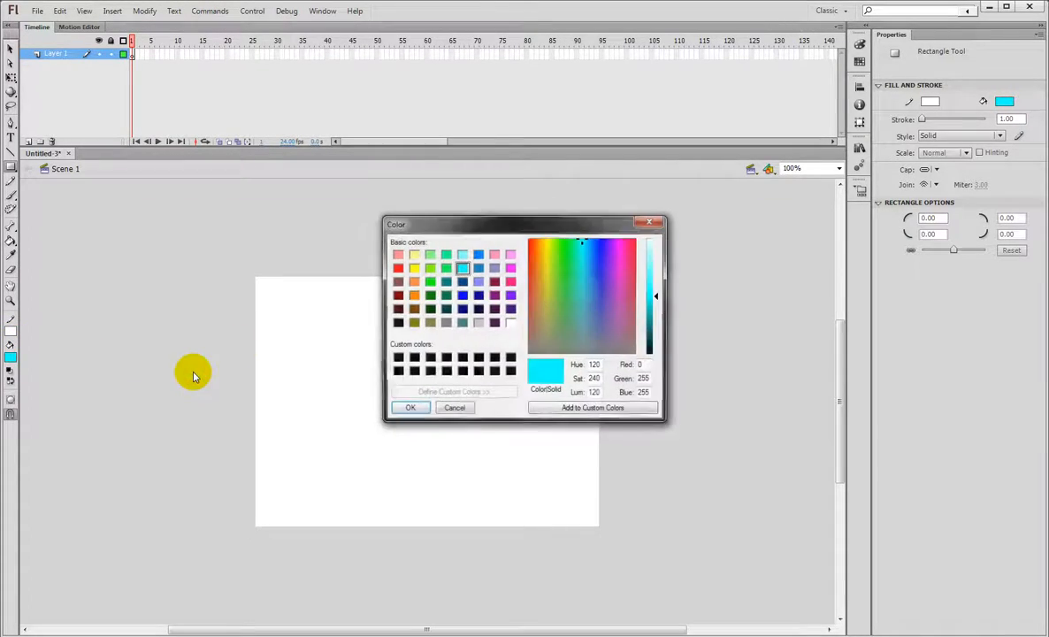
pyautogui.moveTo(571, 273)
pyautogui.mouseDown()
pyautogui.moveTo(620, 250)
pyautogui.moveTo(602, 264)
pyautogui.moveTo(595, 344)
pyautogui.moveTo(557, 280)
pyautogui.mouseUp()
pyautogui.moveTo(660, 303); pyautogui.dragTo(663, 251)
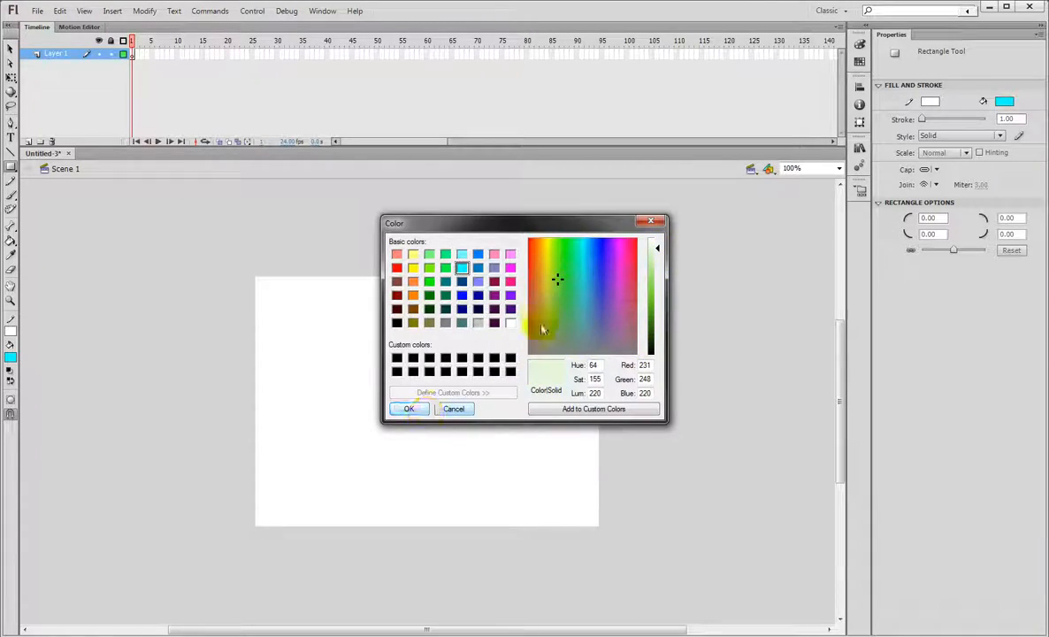
pyautogui.moveTo(553, 287); pyautogui.dragTo(620, 316)
pyautogui.click(410, 409)
# Draw a small square with a red fill and a 1.00 black stroke near the stage's upper-left corner
pyautogui.click(10, 345)
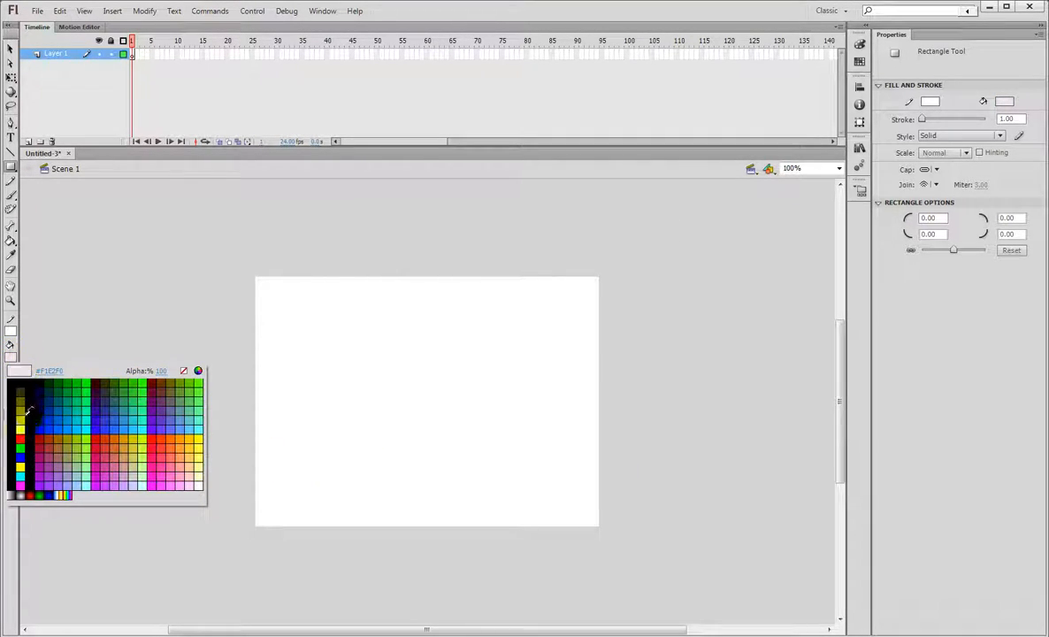
pyautogui.click(19, 438)
pyautogui.click(10, 329)
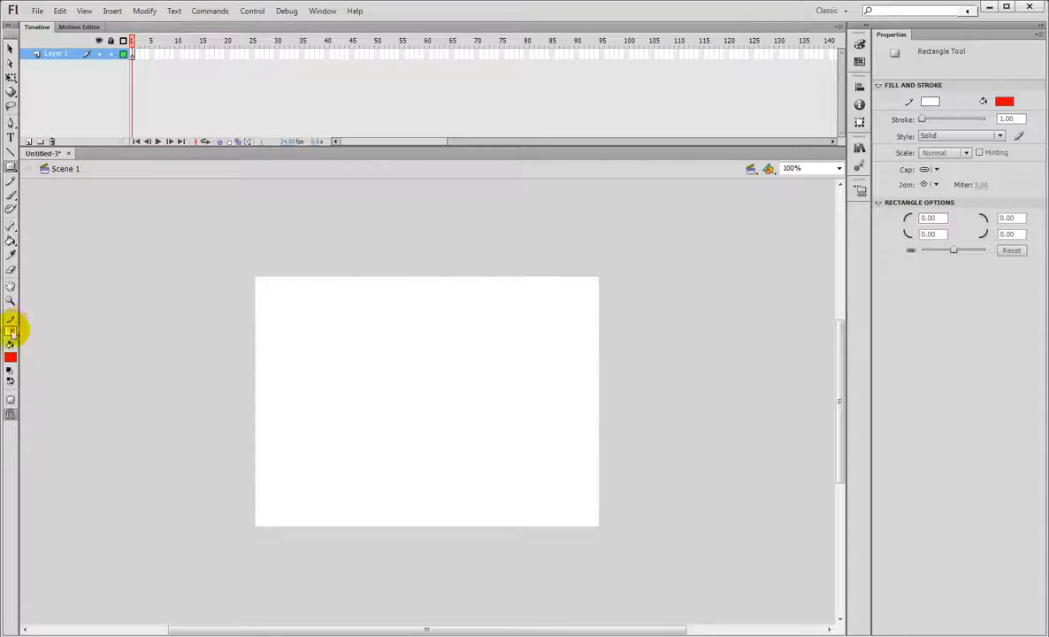
pyautogui.click(31, 359)
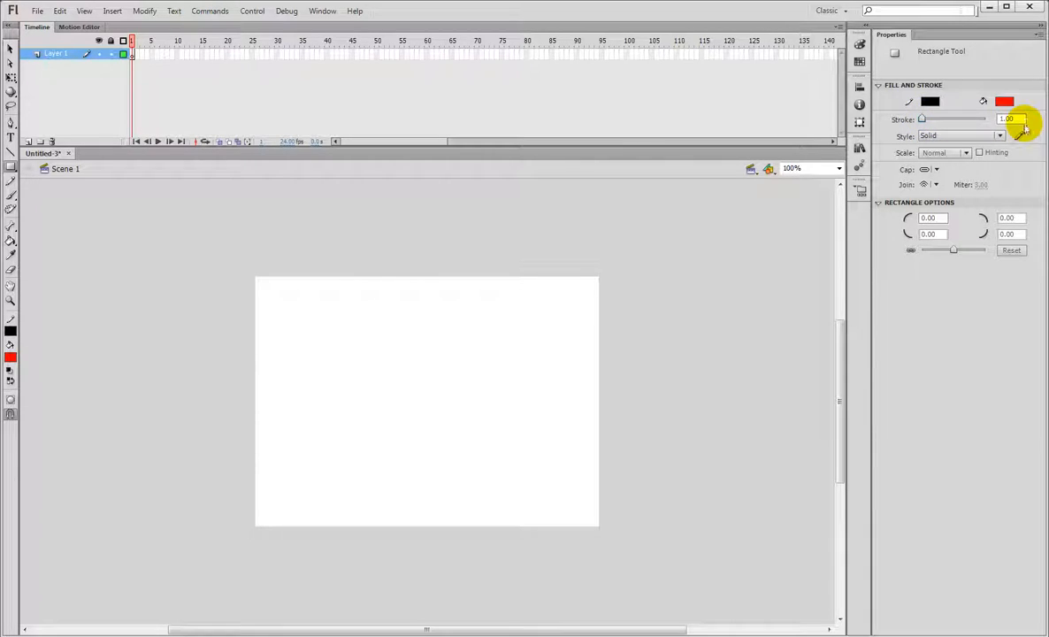
pyautogui.moveTo(289, 319); pyautogui.dragTo(343, 372)
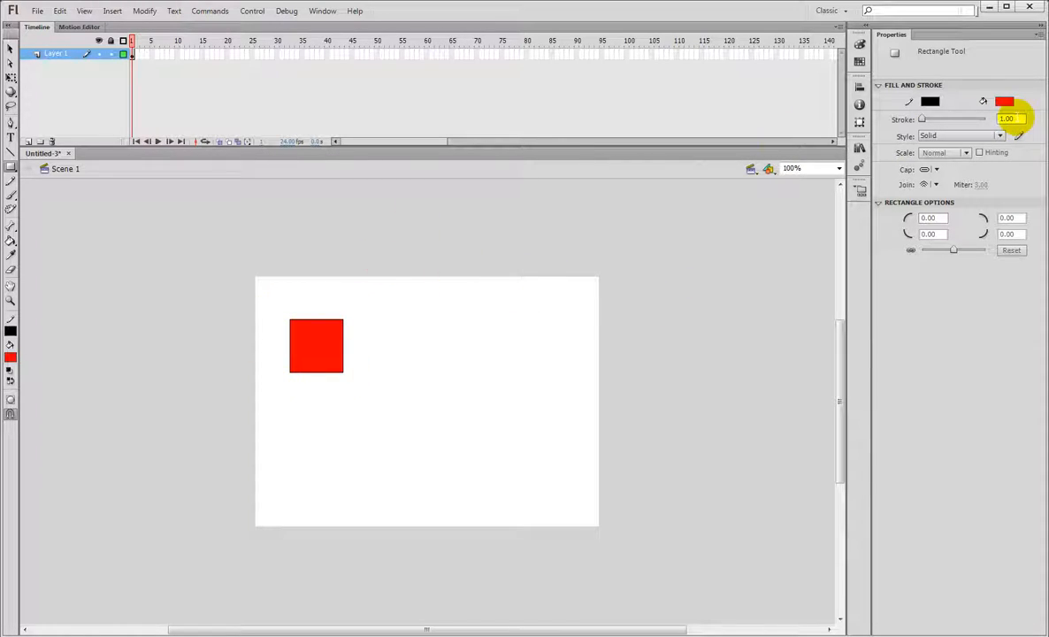
# Draw a second red rectangle with a 10.00 black stroke to the right of the square
pyautogui.click(1008, 118)
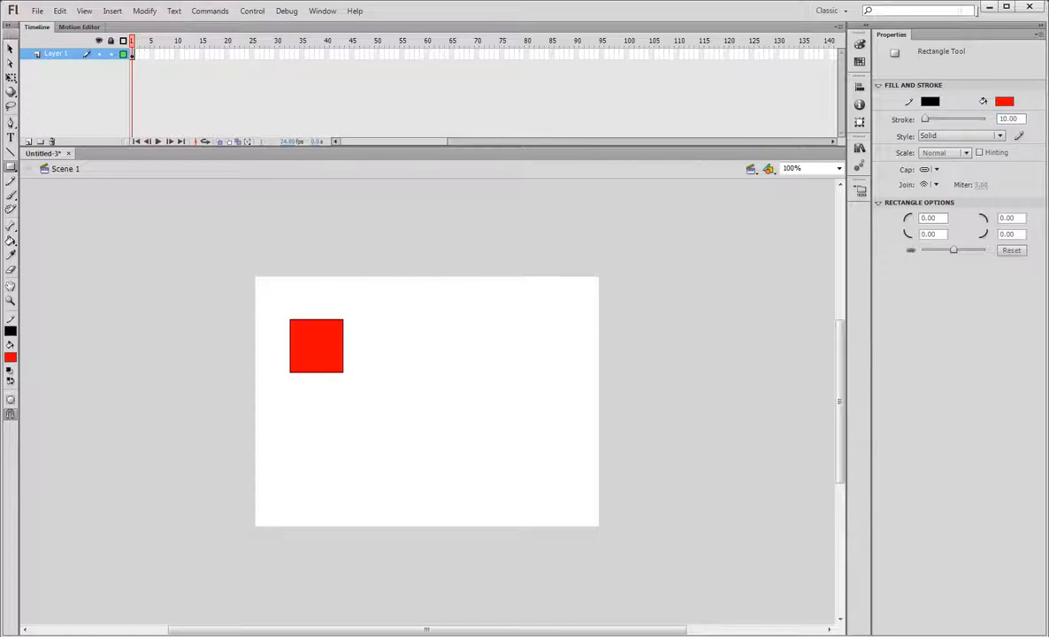
pyautogui.moveTo(370, 321); pyautogui.dragTo(442, 376)
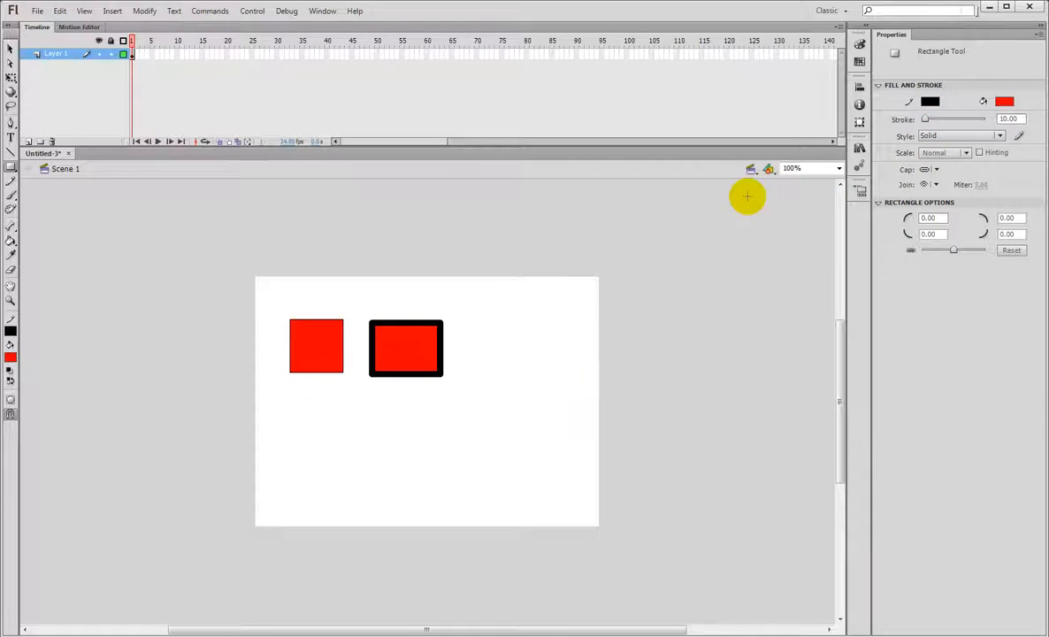
# Draw a red-filled rectangle with a 200.00 black stroke near the stage's lower edge
pyautogui.moveTo(925, 119); pyautogui.dragTo(989, 123)
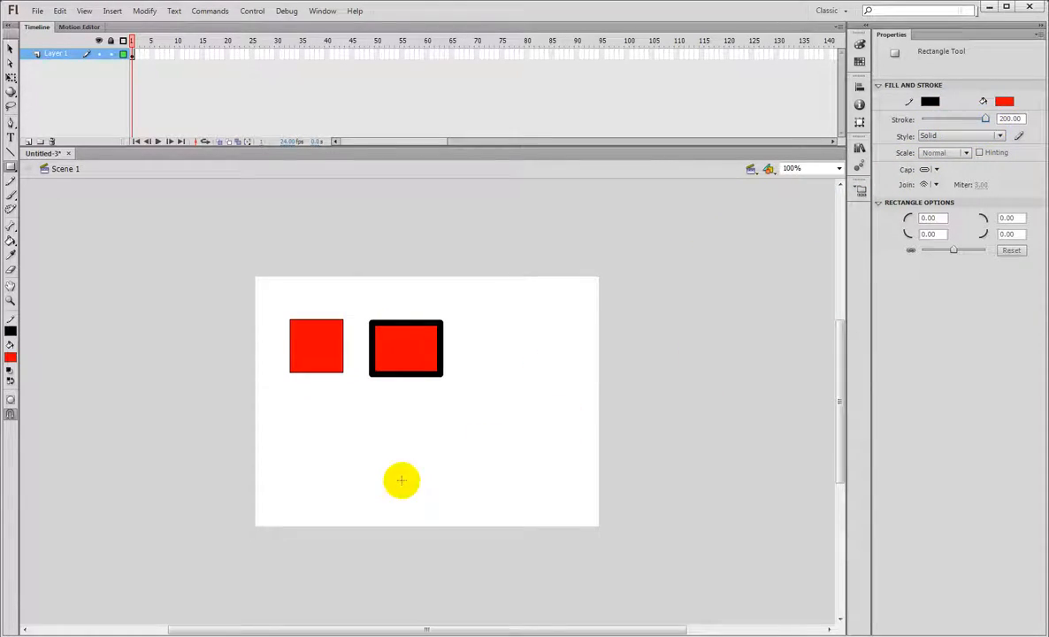
pyautogui.moveTo(333, 450); pyautogui.dragTo(464, 511)
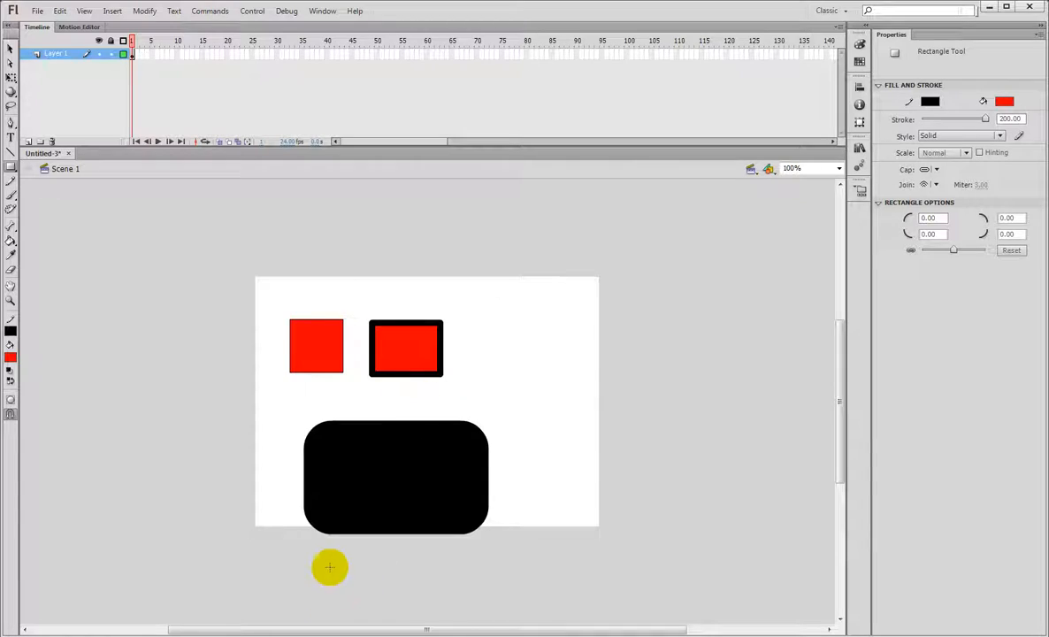
# Delete the upper stroke segment of the thick-stroked rectangle, then delete the rest of that shape
pyautogui.click(11, 48)
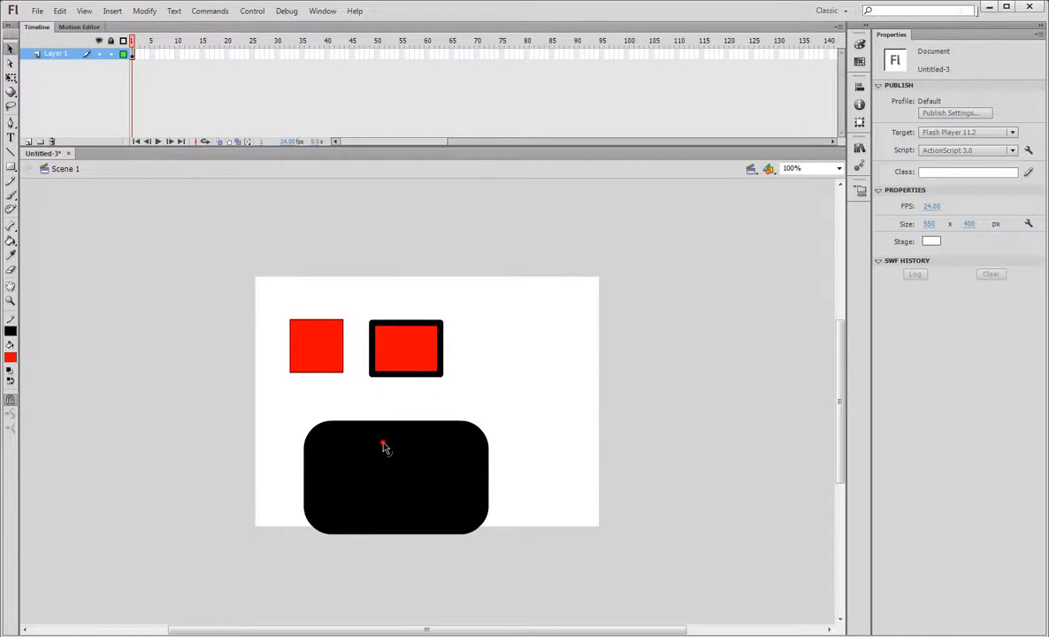
pyautogui.click(384, 446)
pyautogui.press('Delete')
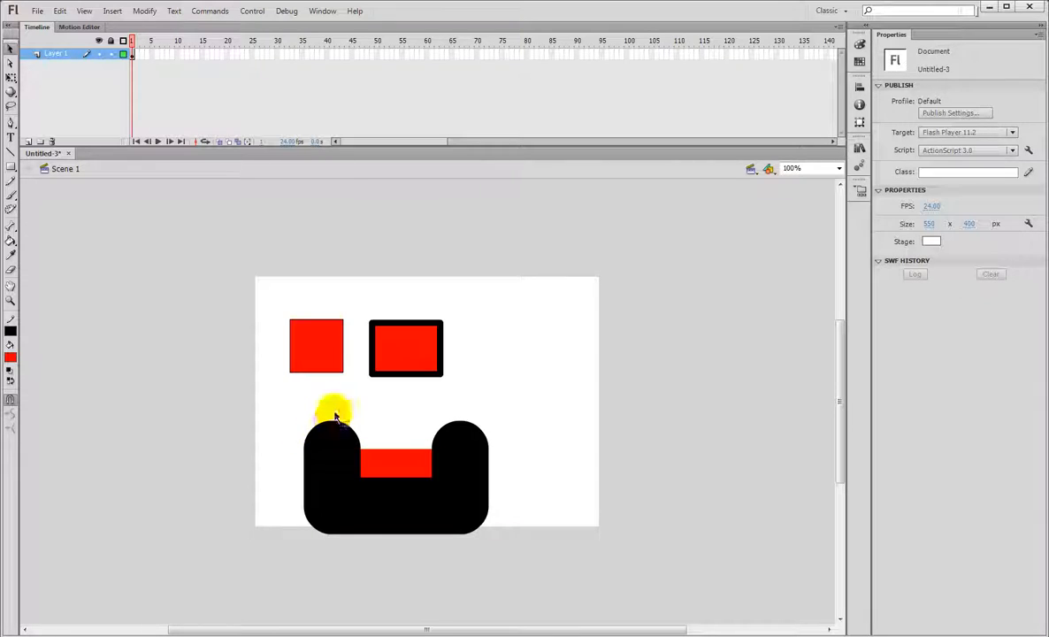
pyautogui.moveTo(291, 434); pyautogui.dragTo(562, 558)
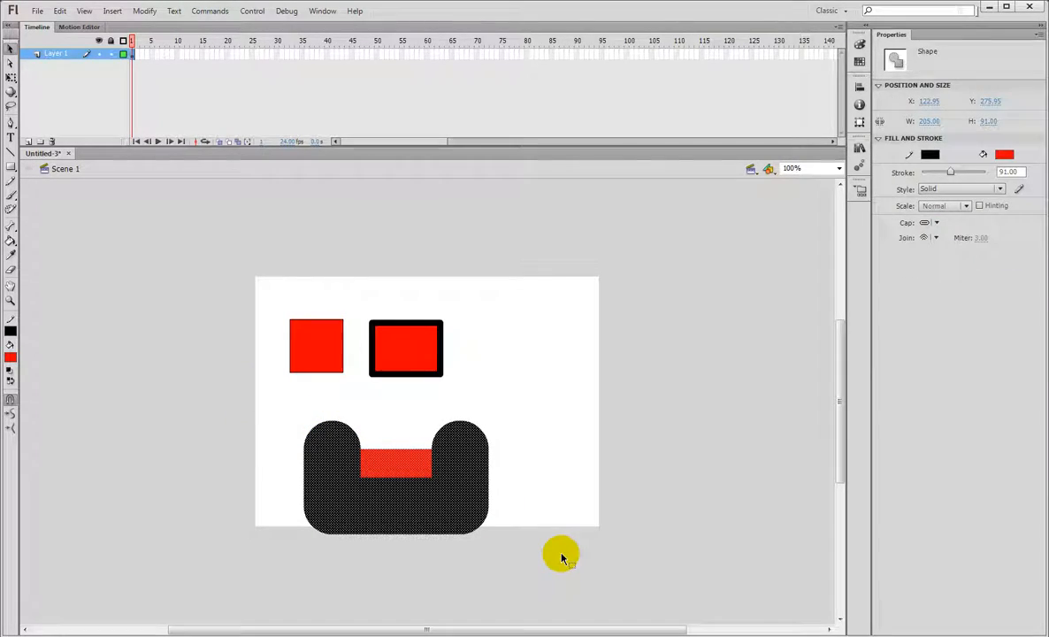
pyautogui.press('Delete')
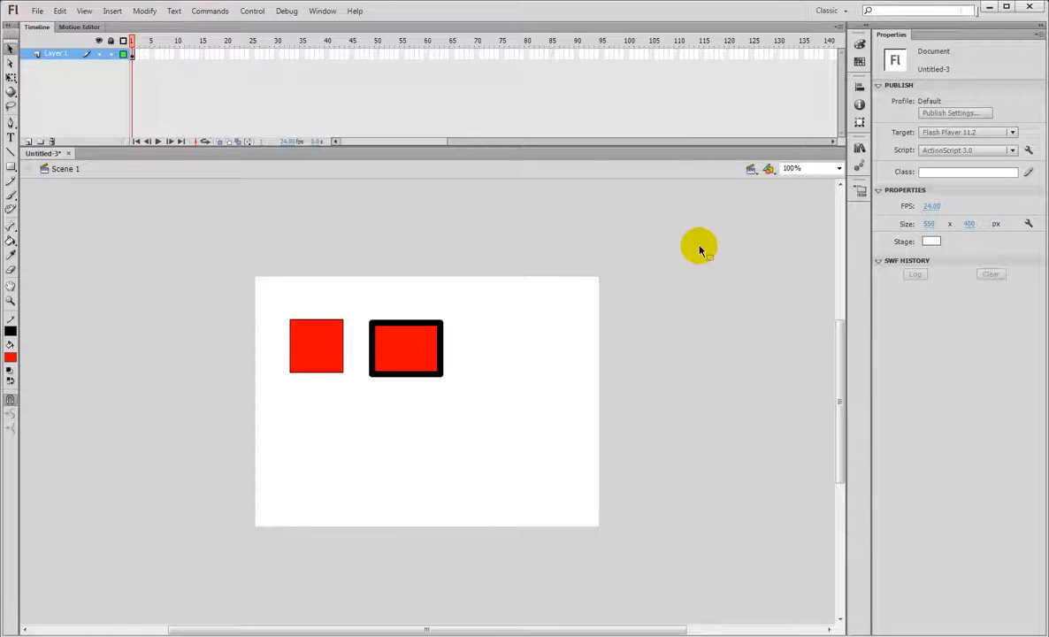
# Draw a red square with a 2.00 black dashed stroke below the two existing shapes
pyautogui.click(11, 167)
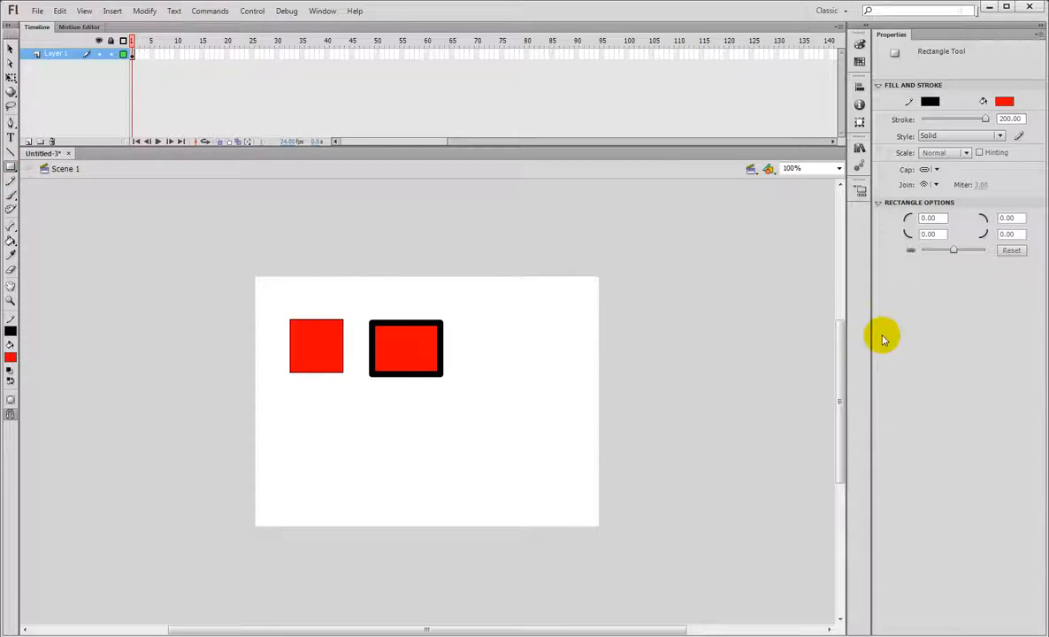
pyautogui.click(1010, 119)
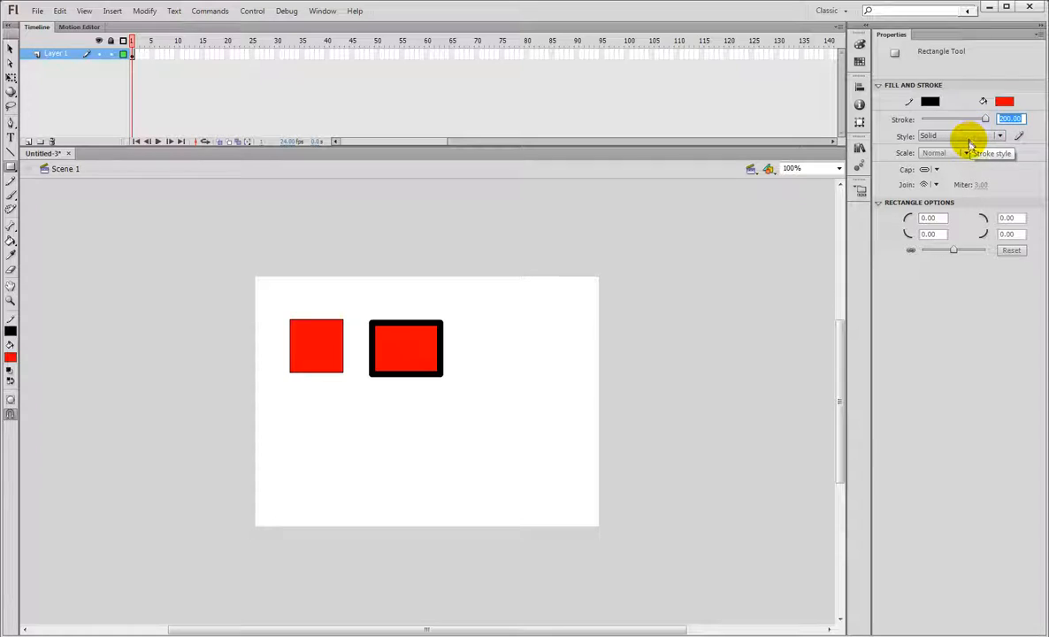
pyautogui.write('2')
pyautogui.press('Return')
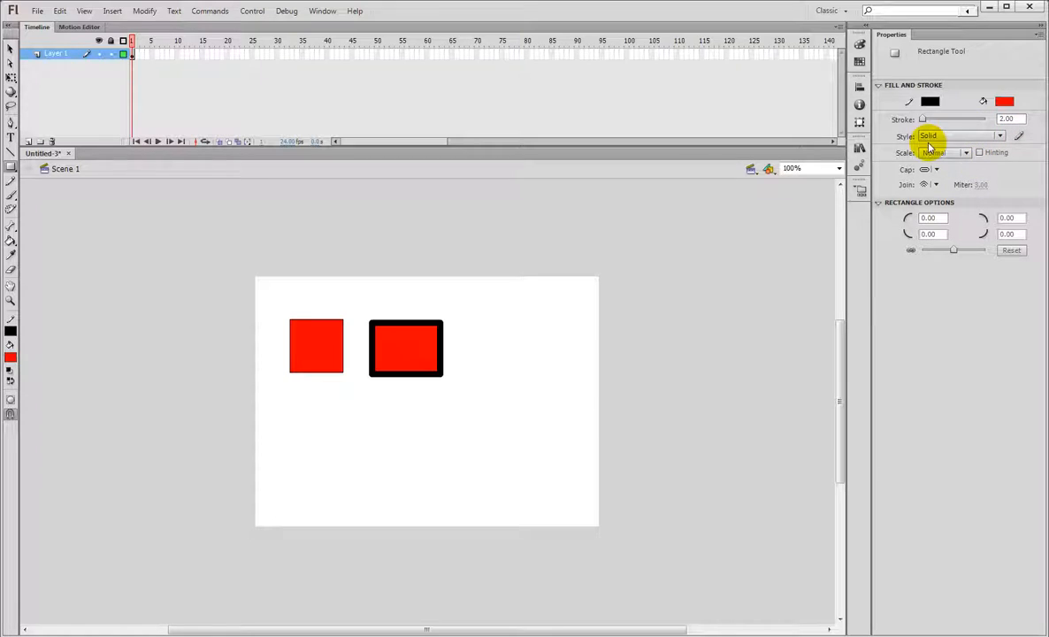
pyautogui.click(936, 138)
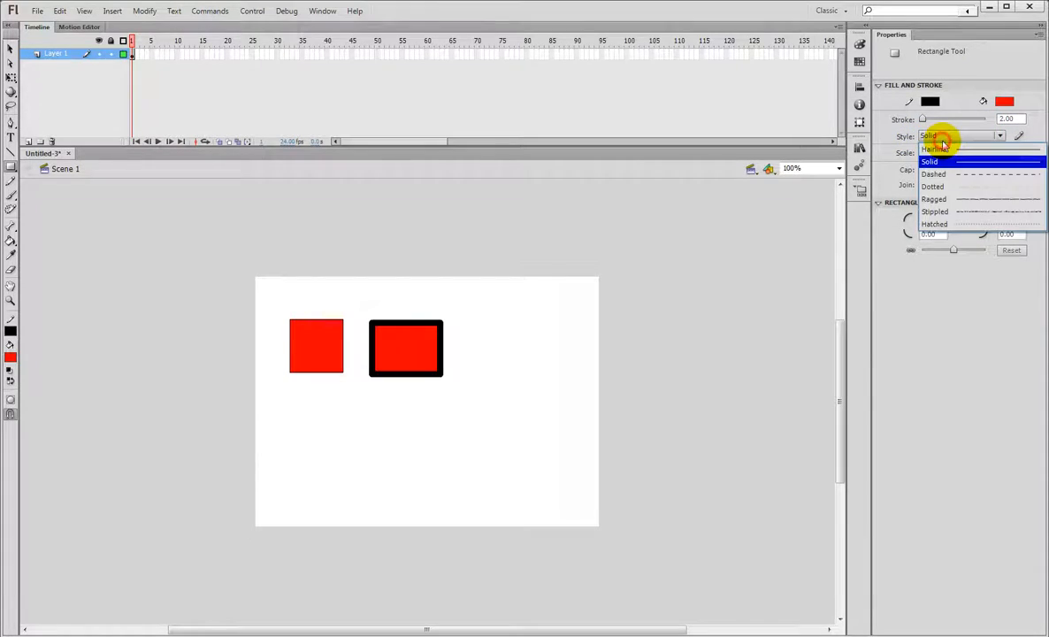
pyautogui.click(963, 186)
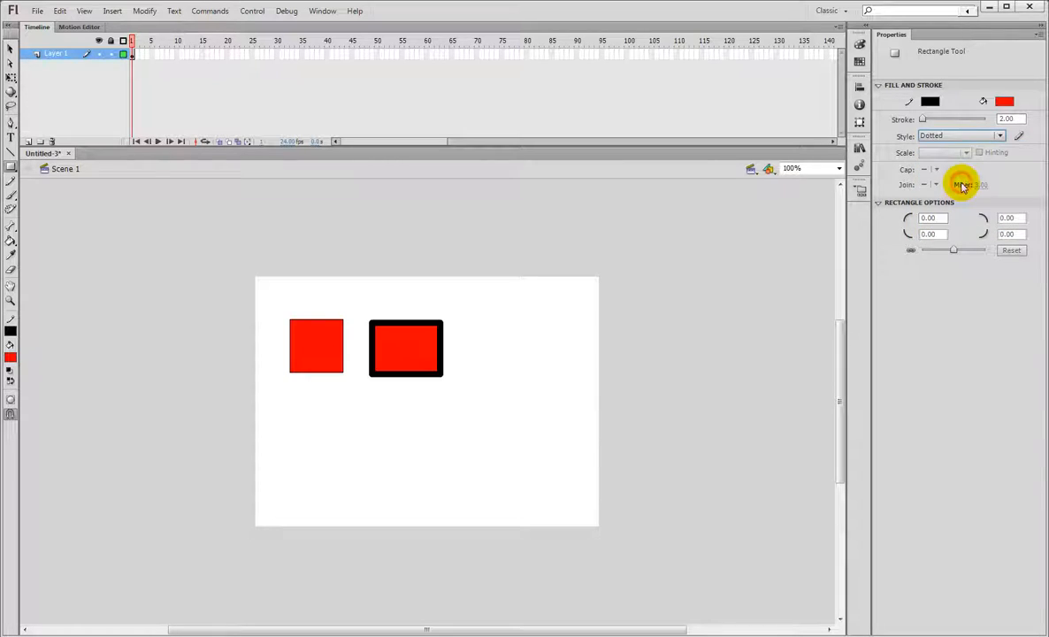
pyautogui.click(962, 134)
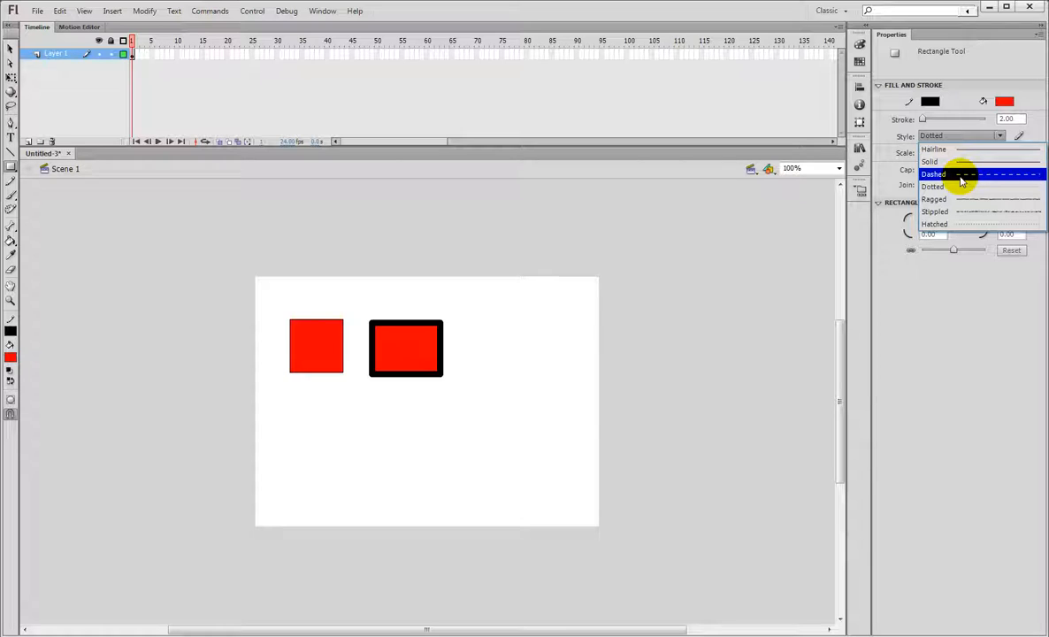
pyautogui.click(962, 176)
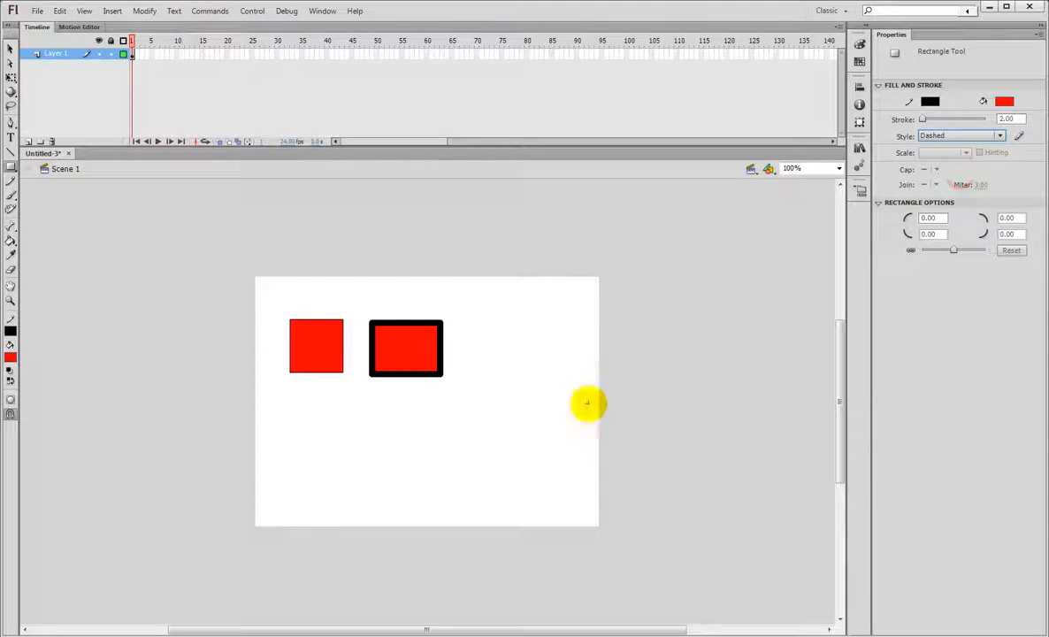
pyautogui.moveTo(329, 396); pyautogui.dragTo(412, 480)
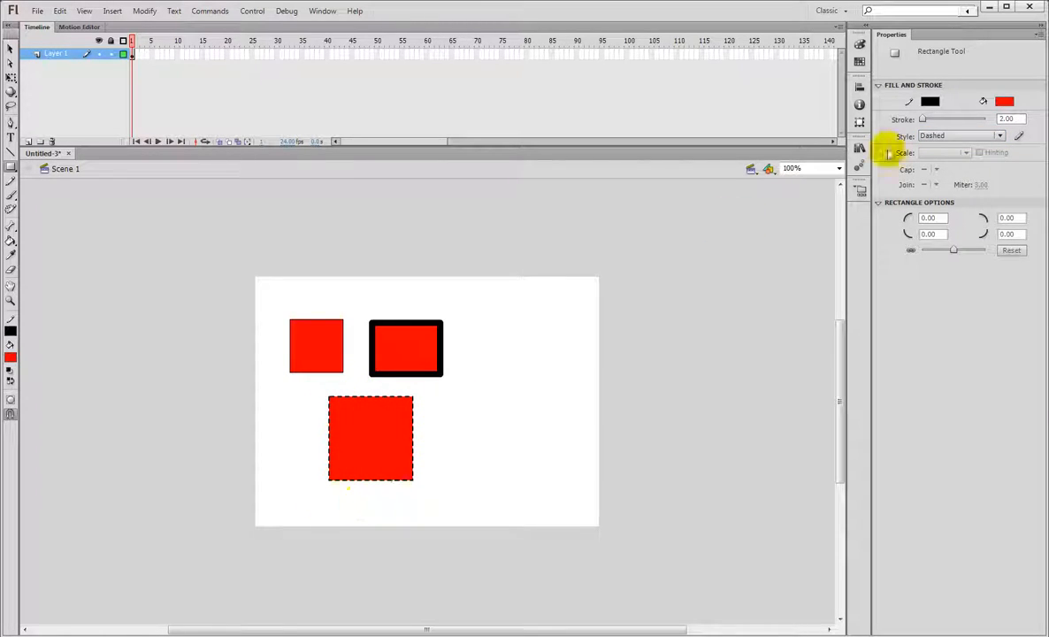
# Draw a red square with a ragged 2.00 stroke to the right of the dashed square
pyautogui.click(967, 137)
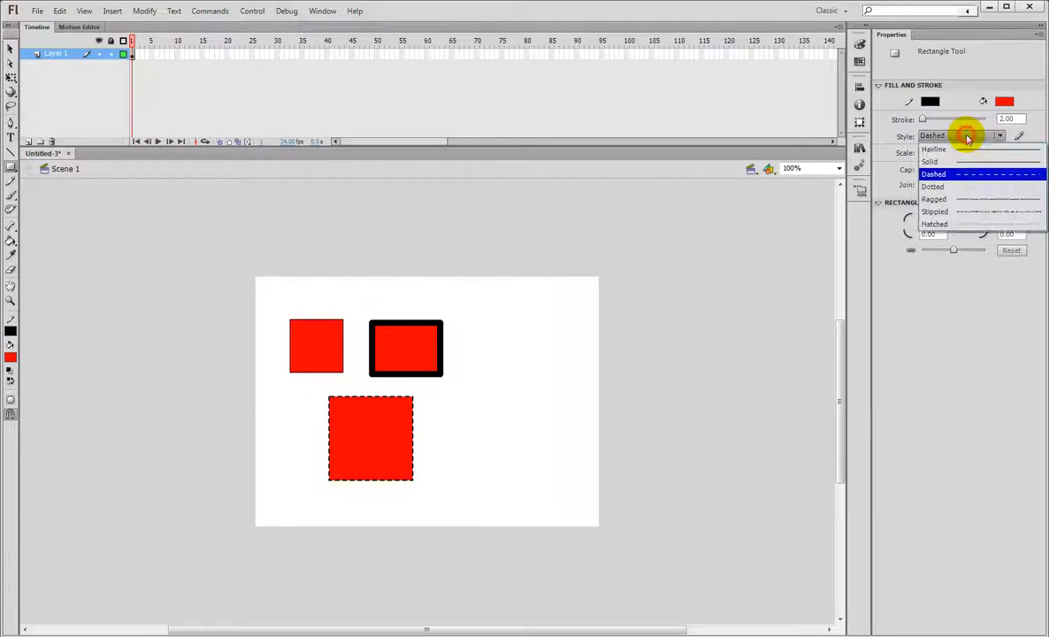
pyautogui.click(955, 206)
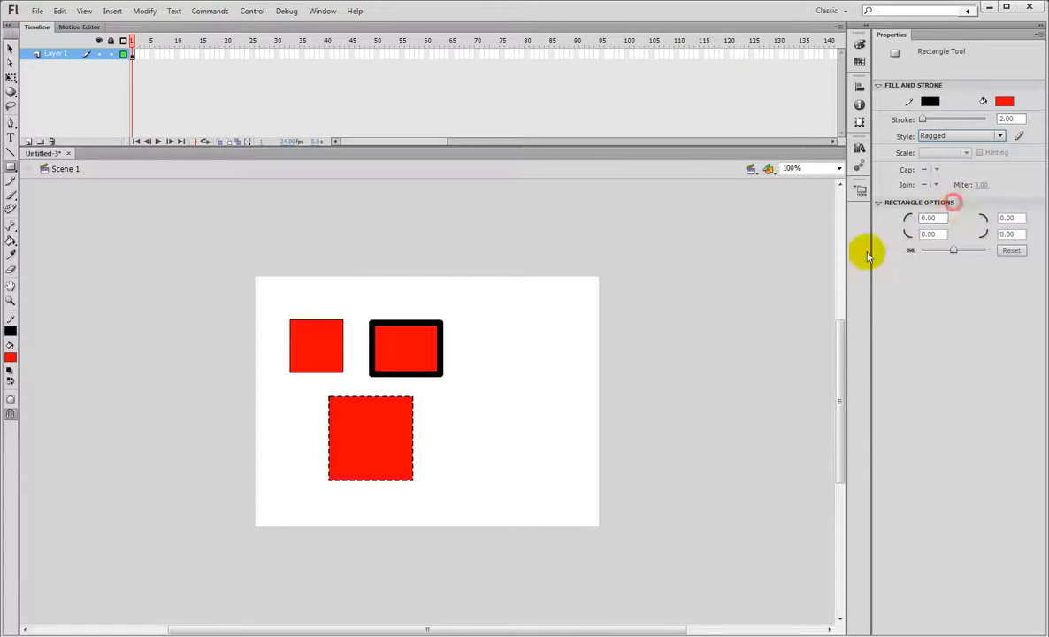
pyautogui.moveTo(455, 396); pyautogui.dragTo(536, 476)
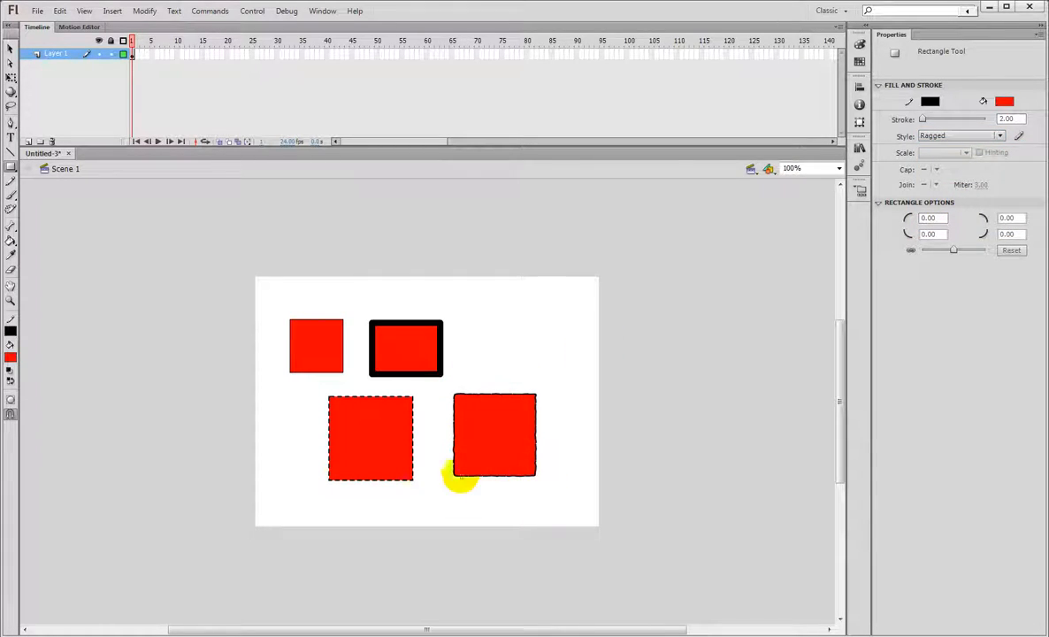
# Draw a red square with a stippled 2.00 stroke above the ragged square
pyautogui.click(964, 136)
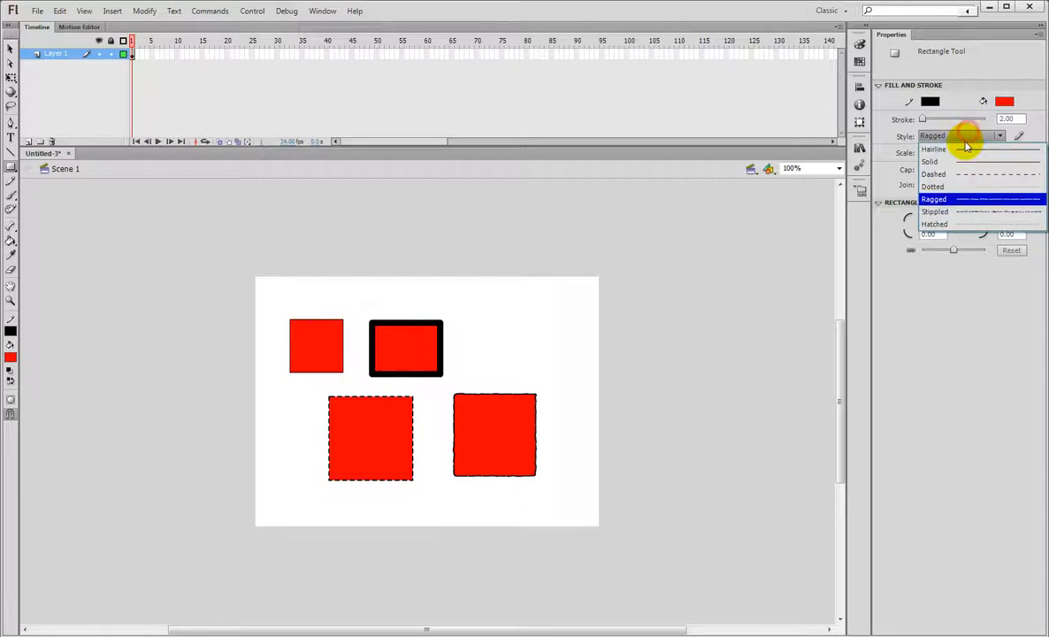
pyautogui.click(935, 212)
pyautogui.moveTo(456, 309); pyautogui.dragTo(523, 377)
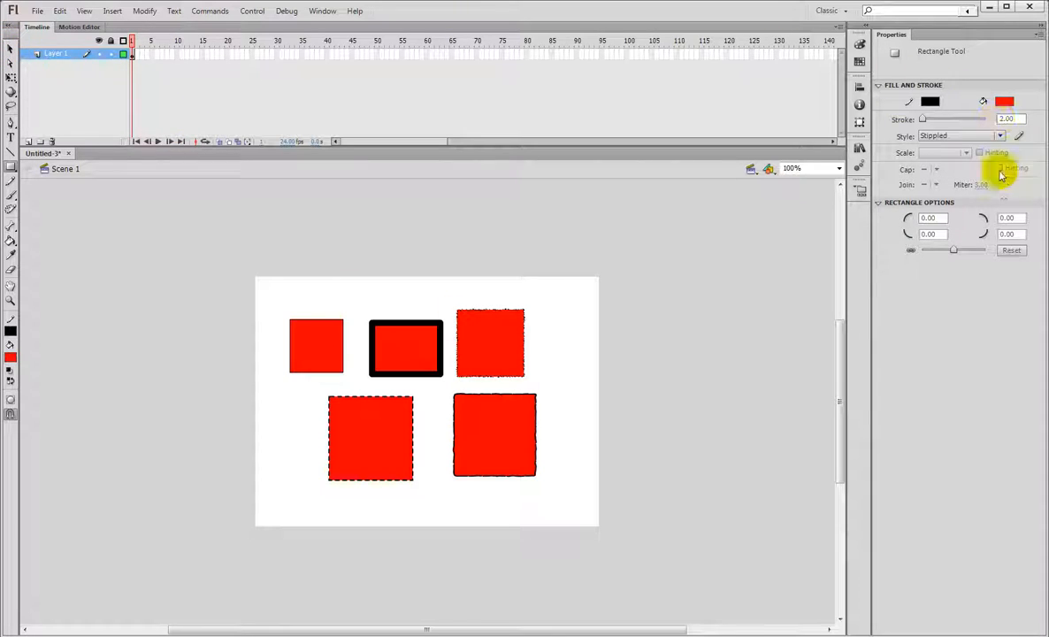
# Draw a red square with a solid 2.00 stroke and miter joins, overlapping the two upper-left shapes
pyautogui.click(971, 137)
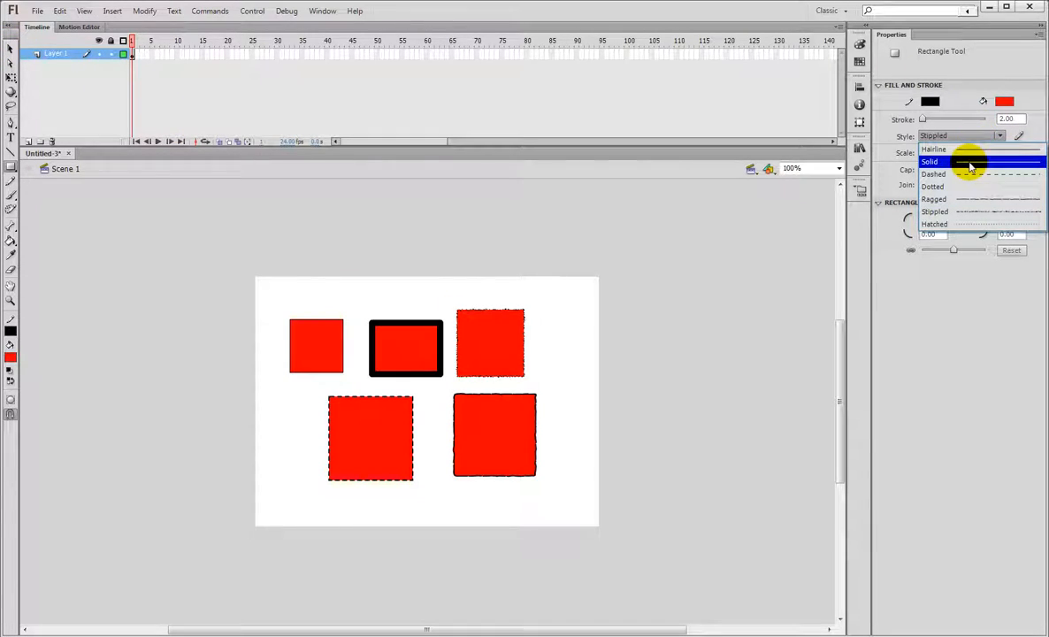
pyautogui.click(971, 162)
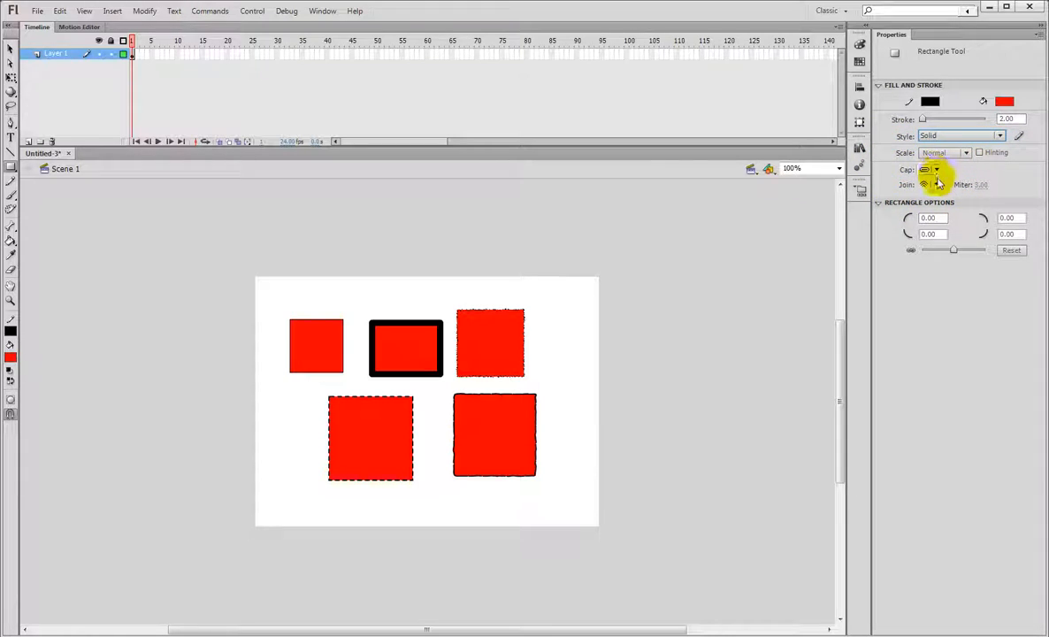
pyautogui.click(933, 184)
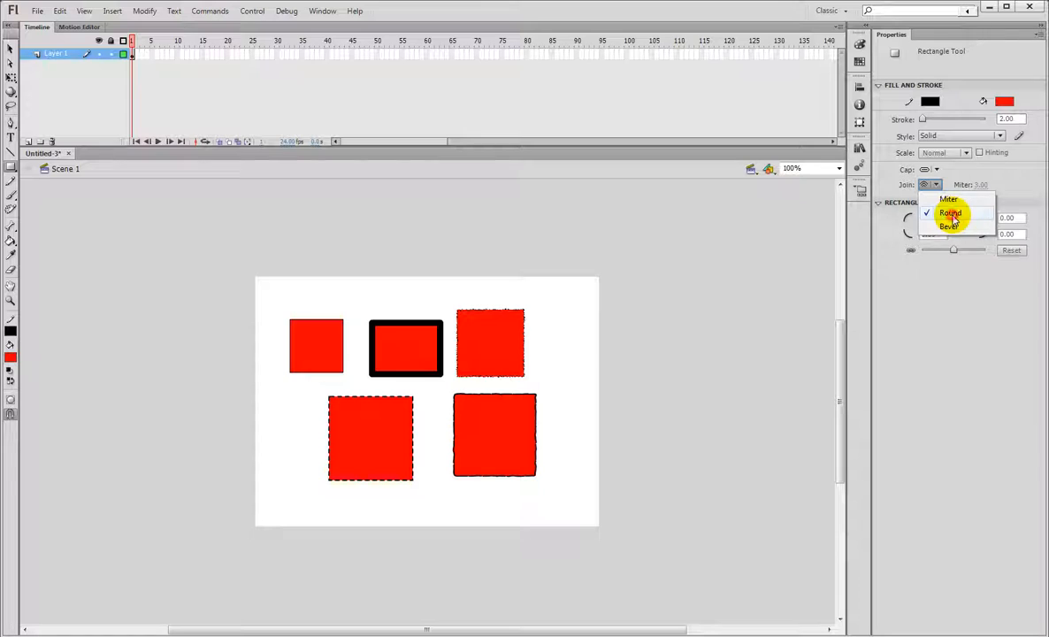
pyautogui.click(952, 215)
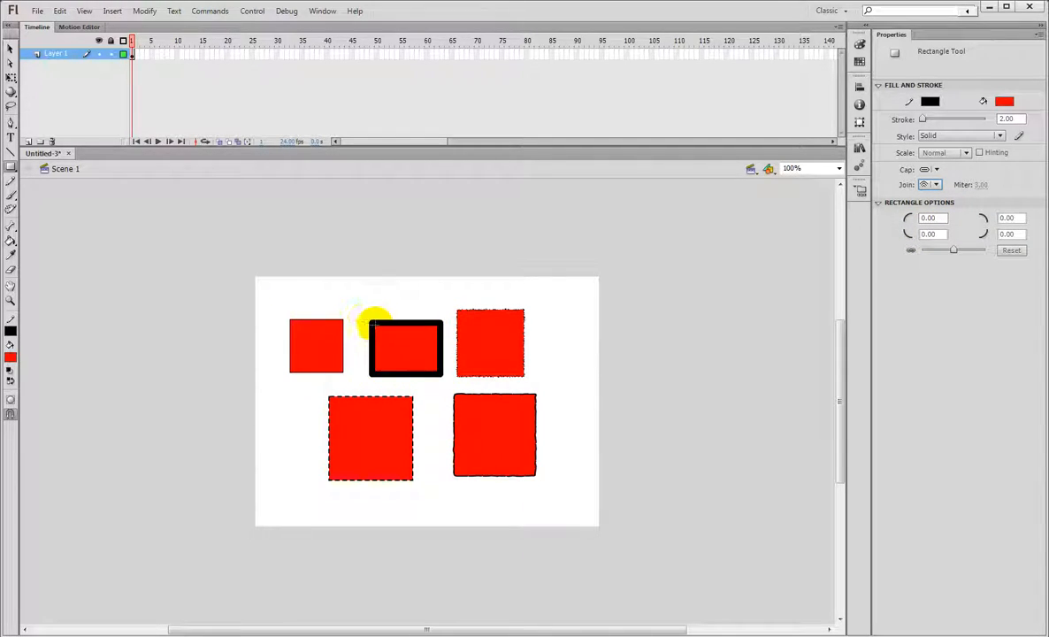
pyautogui.click(935, 184)
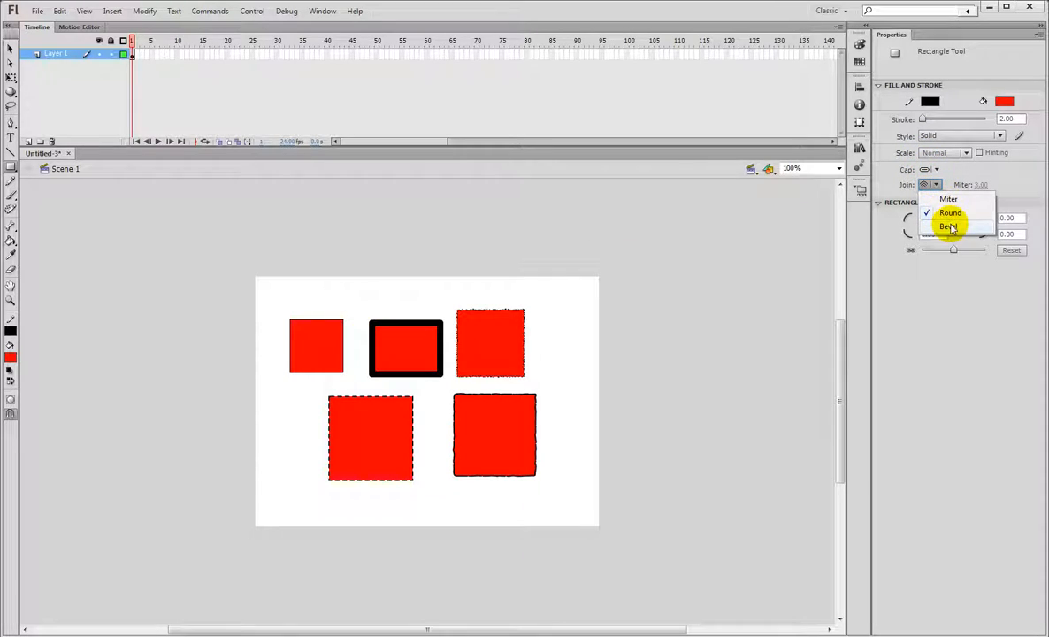
pyautogui.click(949, 199)
pyautogui.moveTo(312, 292)
pyautogui.mouseDown()
pyautogui.moveTo(382, 349)
pyautogui.moveTo(325, 321)
pyautogui.moveTo(361, 376)
pyautogui.moveTo(400, 382)
pyautogui.mouseUp()
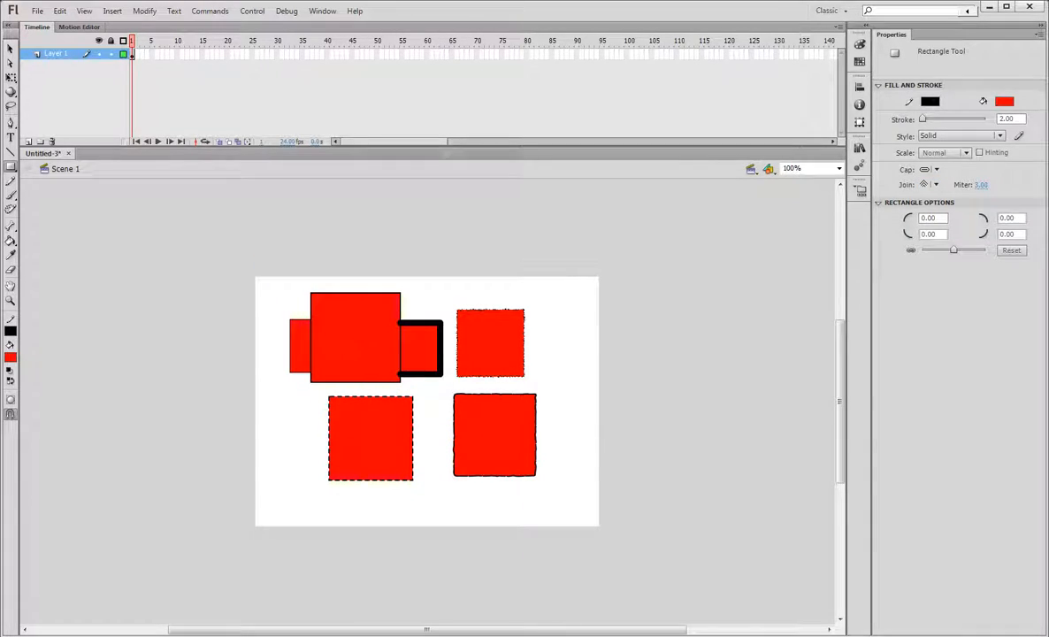
# Clear all shapes from the stage and draw a red square with a solid 5.00 stroke and miter joins near the upper-left corner
pyautogui.moveTo(1023, 118); pyautogui.dragTo(963, 132)
pyautogui.write('3')
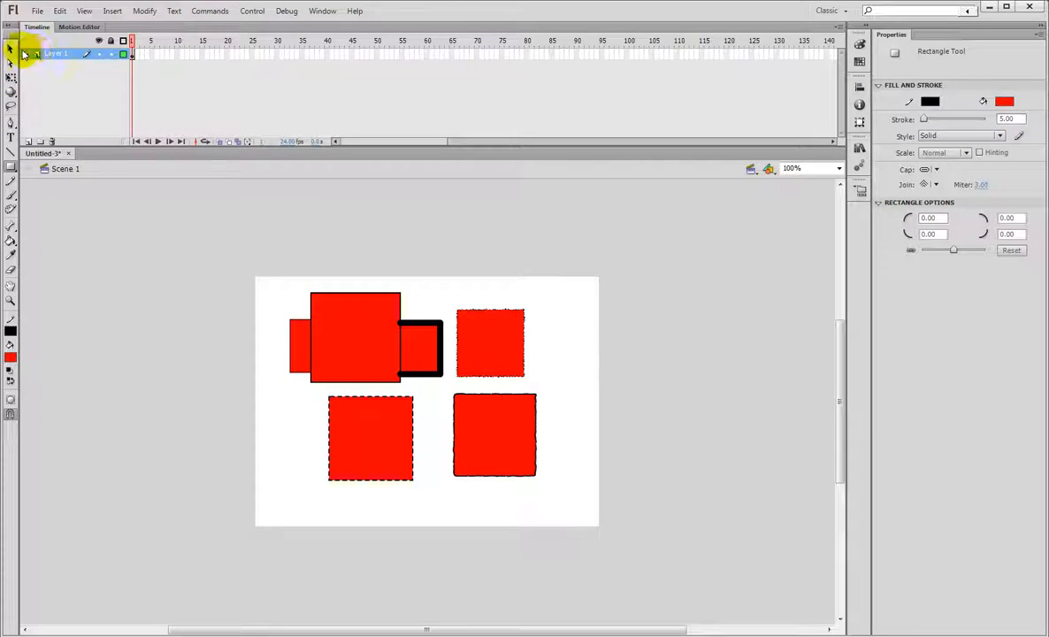
pyautogui.click(12, 49)
pyautogui.moveTo(209, 251); pyautogui.dragTo(603, 492)
pyautogui.press('Delete')
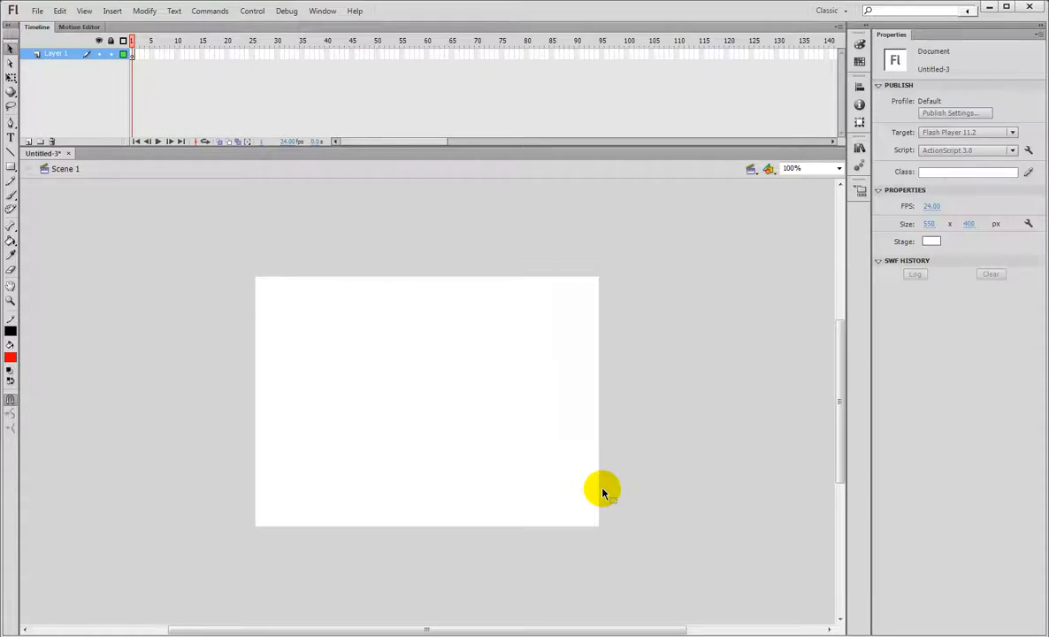
pyautogui.click(11, 167)
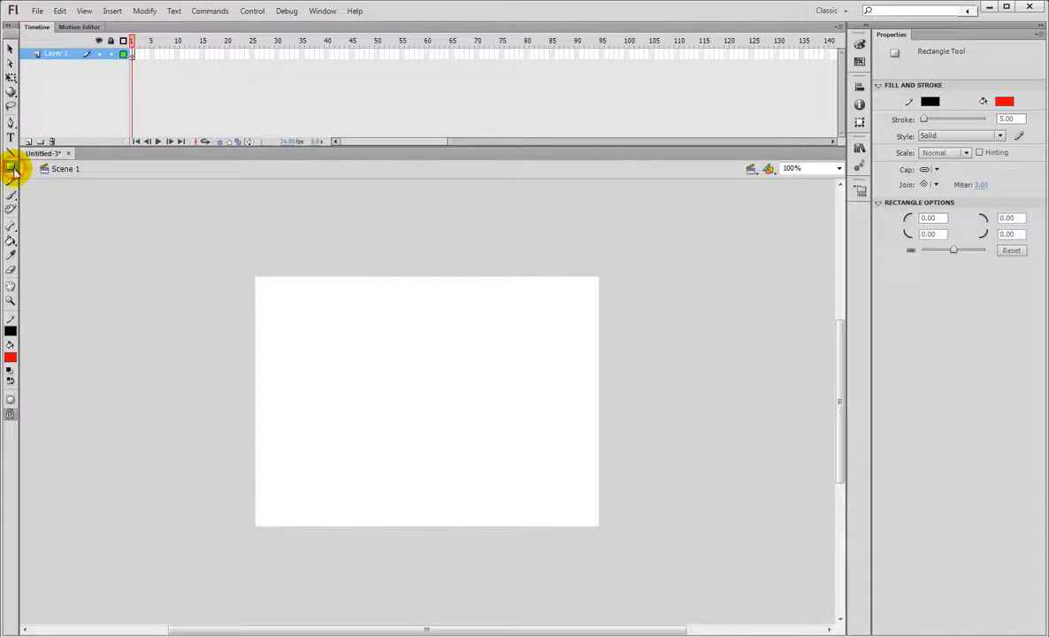
pyautogui.moveTo(298, 305)
pyautogui.mouseDown()
pyautogui.moveTo(430, 408)
pyautogui.moveTo(393, 364)
pyautogui.moveTo(404, 410)
pyautogui.mouseUp()
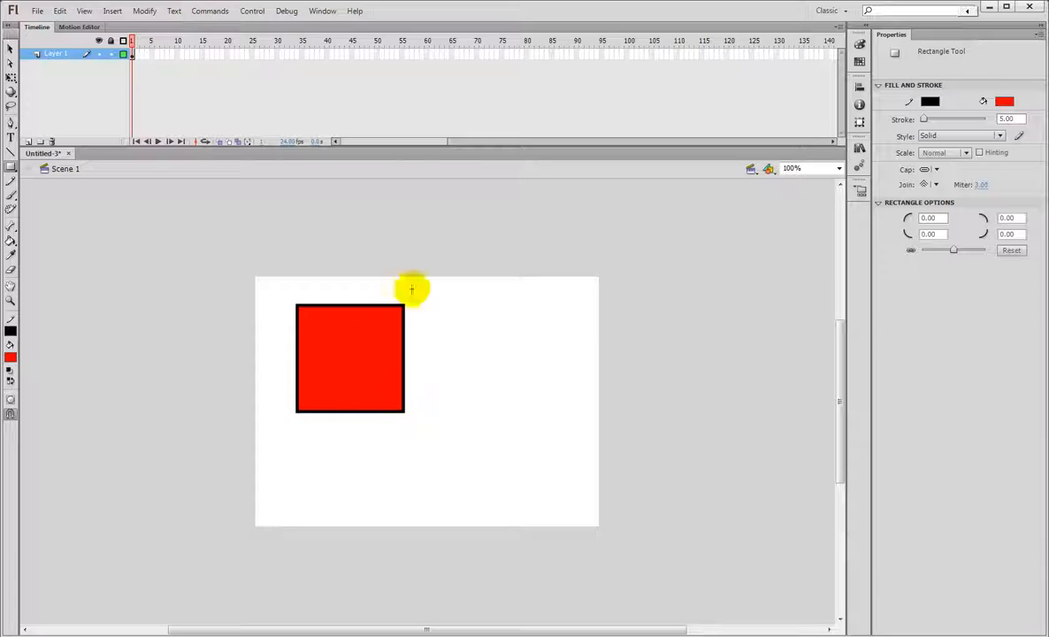
# Draw a second red square with a 5.00 stroke and round joins to the right of the mitered square
pyautogui.click(937, 152)
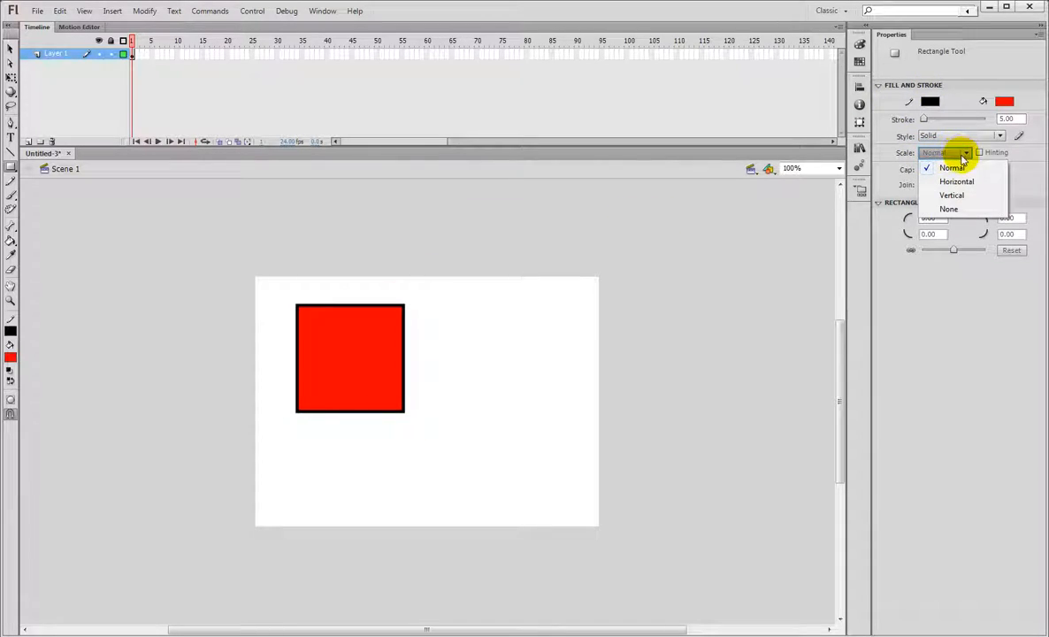
pyautogui.click(963, 156)
pyautogui.click(936, 184)
pyautogui.click(946, 215)
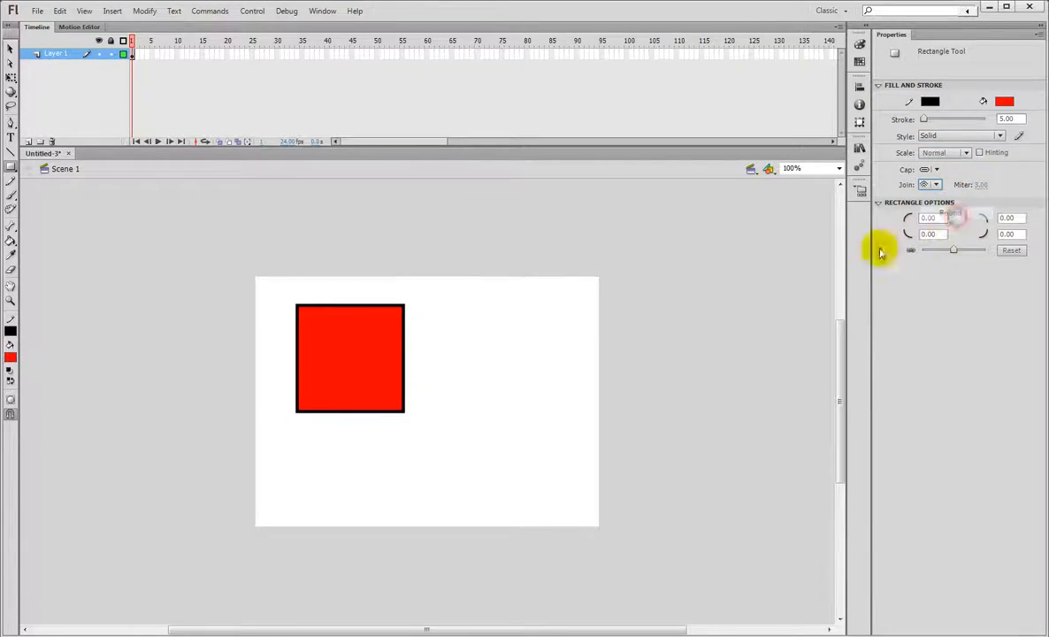
pyautogui.moveTo(431, 311)
pyautogui.mouseDown()
pyautogui.moveTo(546, 410)
pyautogui.moveTo(547, 427)
pyautogui.mouseUp()
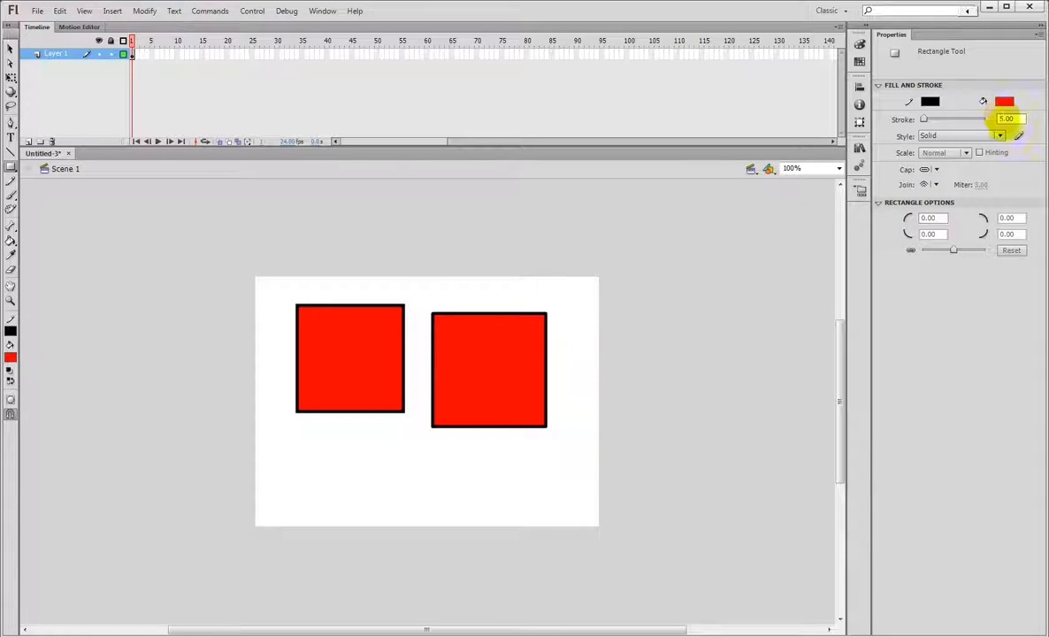
# Draw a smaller red square with a 5.00 stroke and bevel joins below the mitered square
pyautogui.click(933, 184)
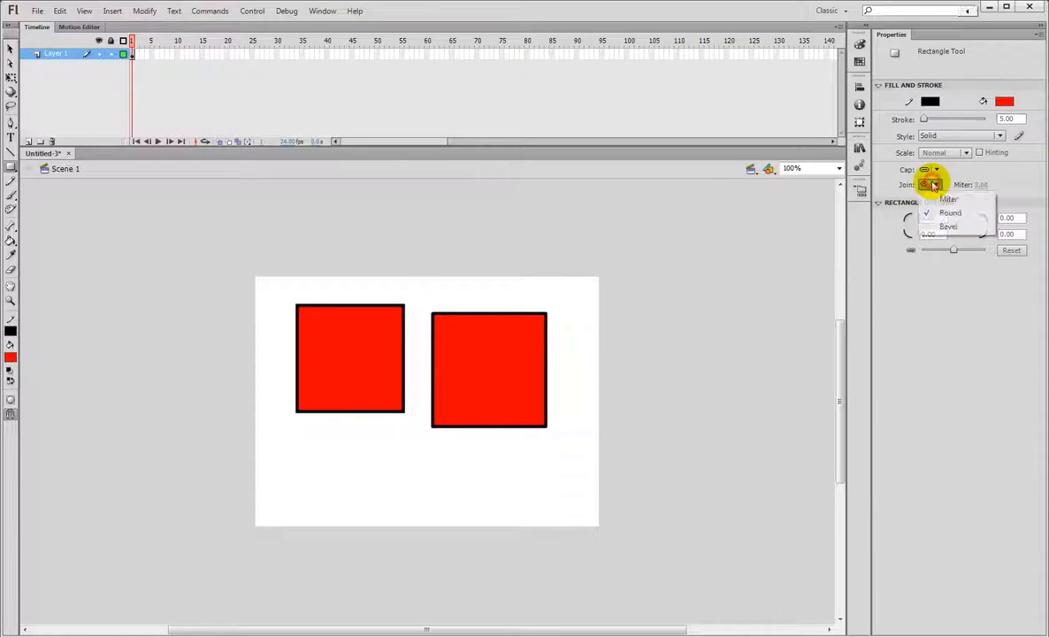
pyautogui.click(948, 227)
pyautogui.moveTo(302, 444)
pyautogui.mouseDown()
pyautogui.moveTo(404, 504)
pyautogui.moveTo(371, 480)
pyautogui.mouseUp()
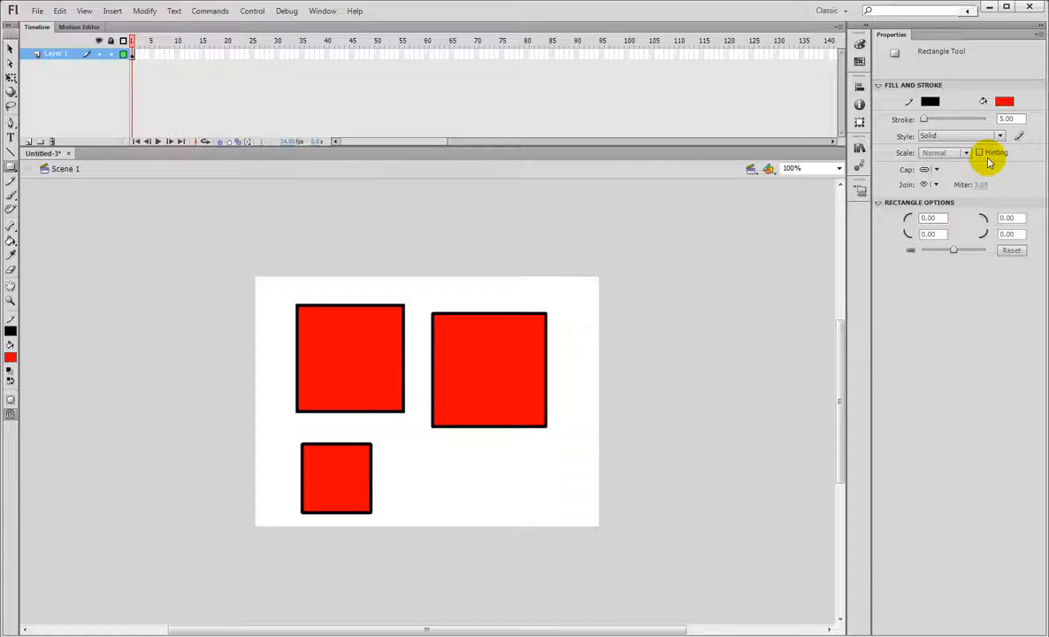
# Draw a larger red square with a 10.00 bevel-joined stroke over the other three, then set the stroke join to Miter
pyautogui.moveTo(1023, 119); pyautogui.dragTo(991, 120)
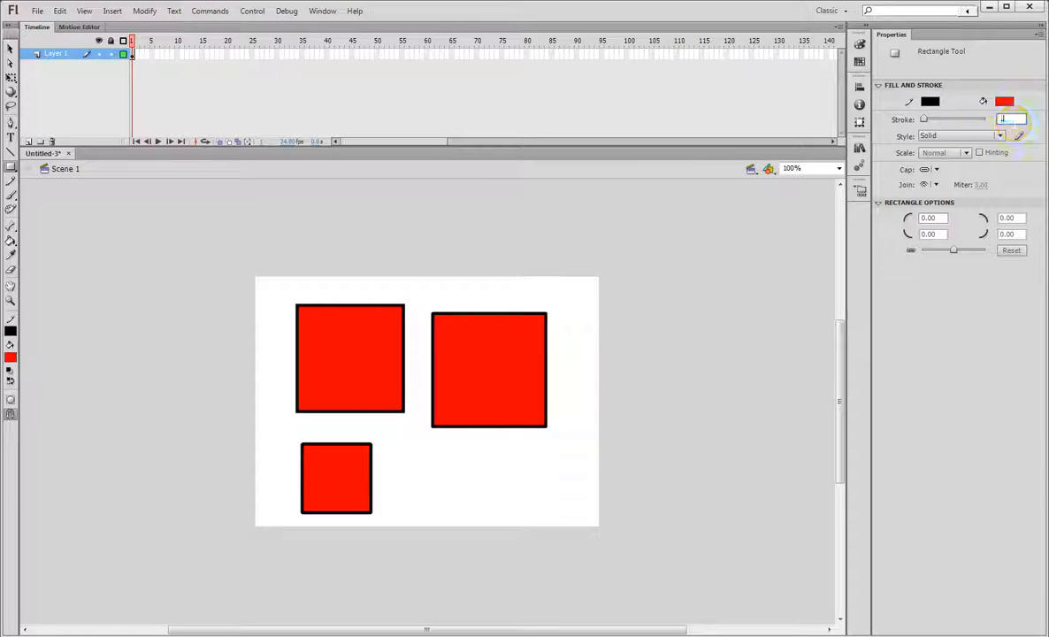
pyautogui.moveTo(324, 347); pyautogui.dragTo(458, 480)
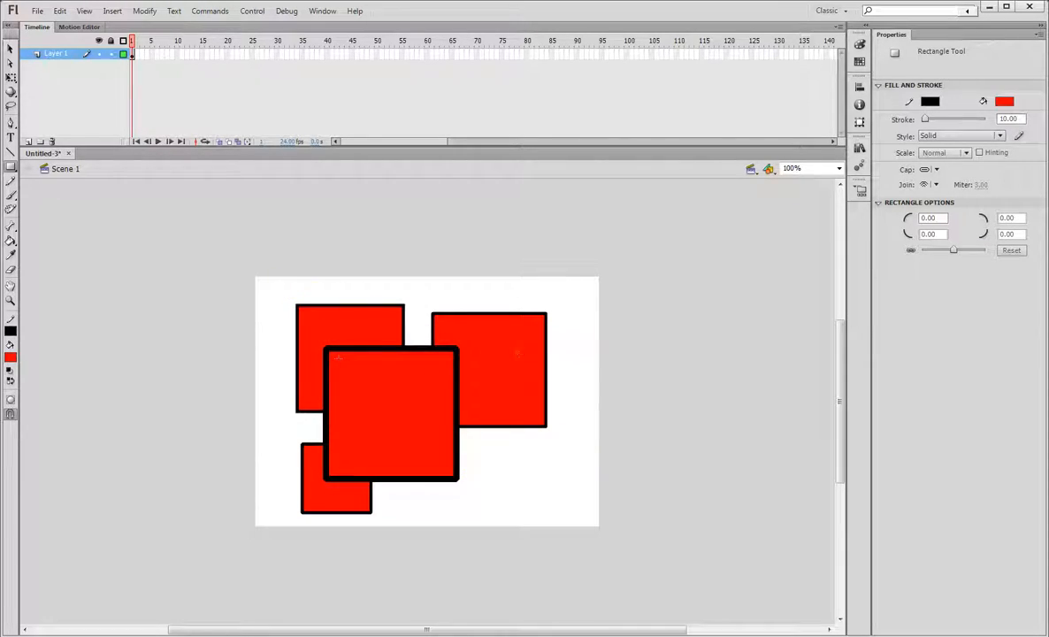
pyautogui.click(932, 184)
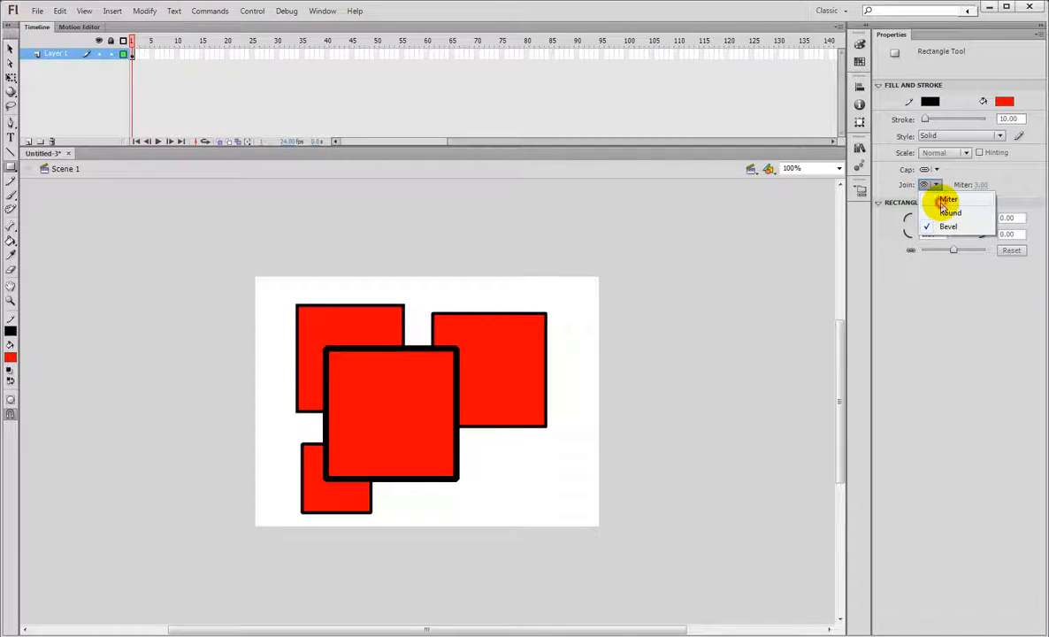
pyautogui.click(945, 200)
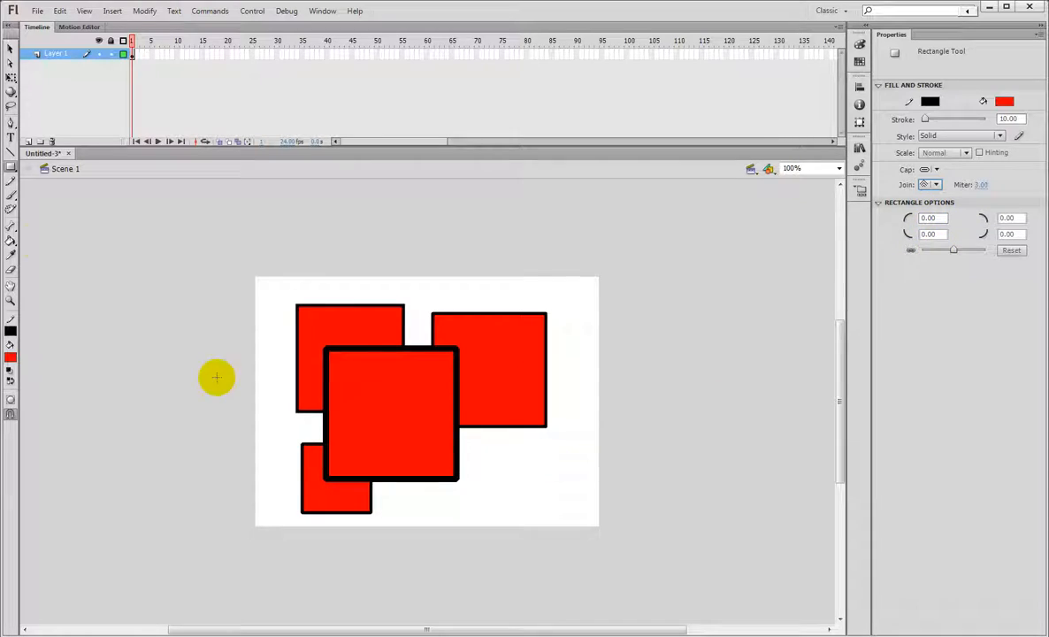
# Select all the squares on the stage and delete them
pyautogui.click(11, 48)
pyautogui.moveTo(218, 276); pyautogui.dragTo(617, 540)
pyautogui.press('Delete')
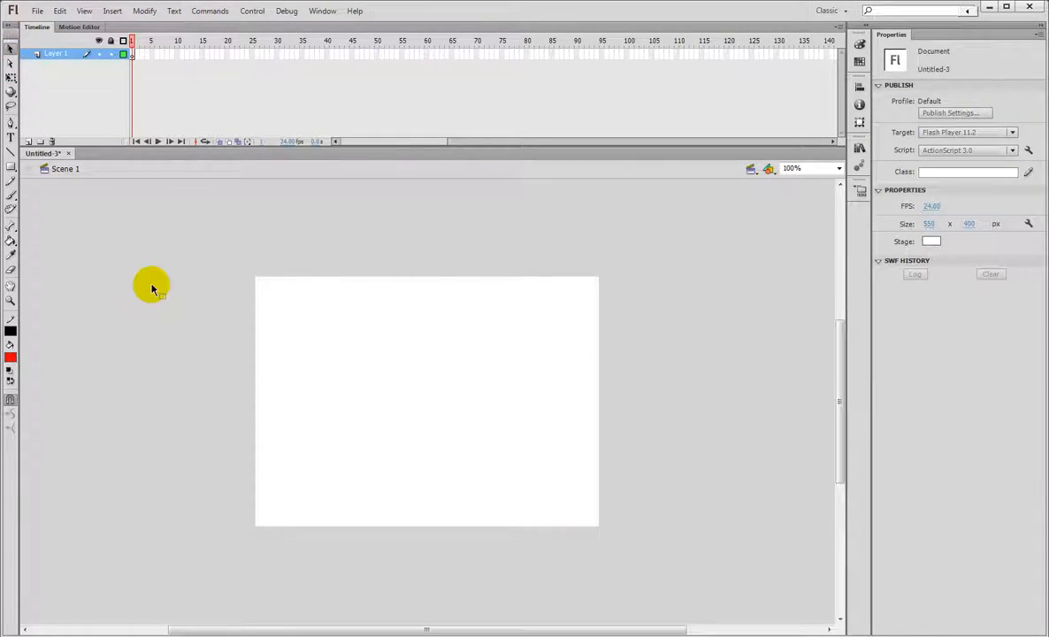
# Draw a small red square with a 10.00 black stroke and corner radii of 0 near the stage's upper-left corner
pyautogui.click(11, 168)
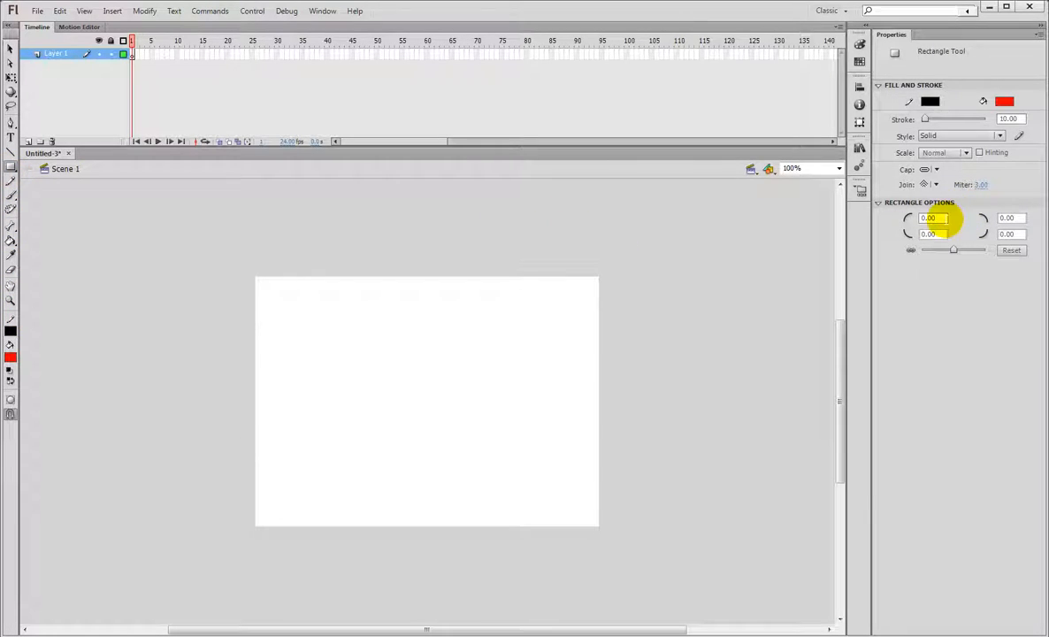
pyautogui.click(955, 251)
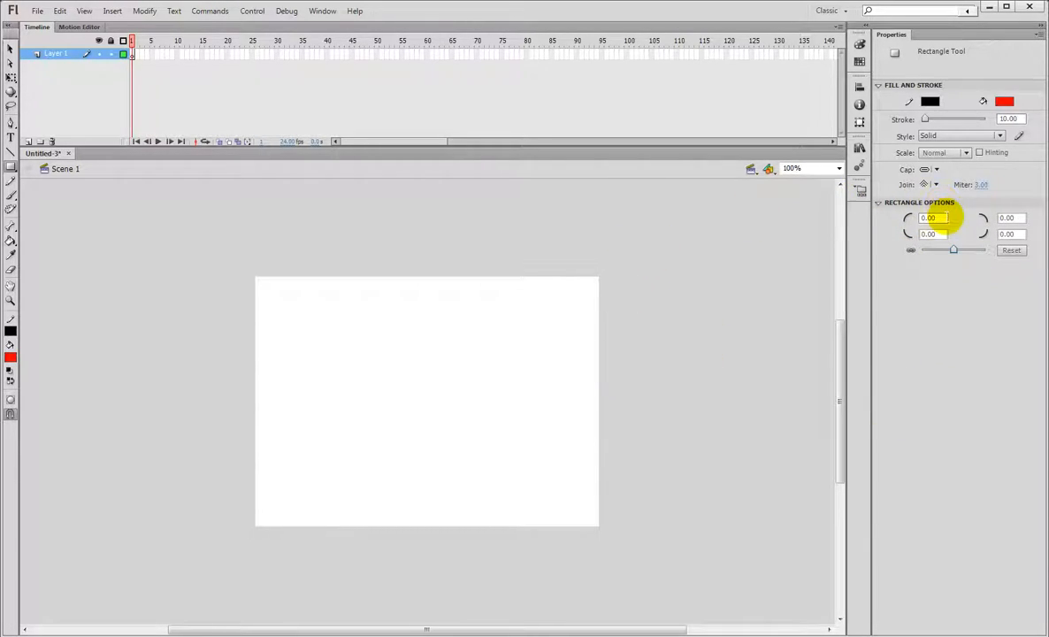
pyautogui.click(944, 217)
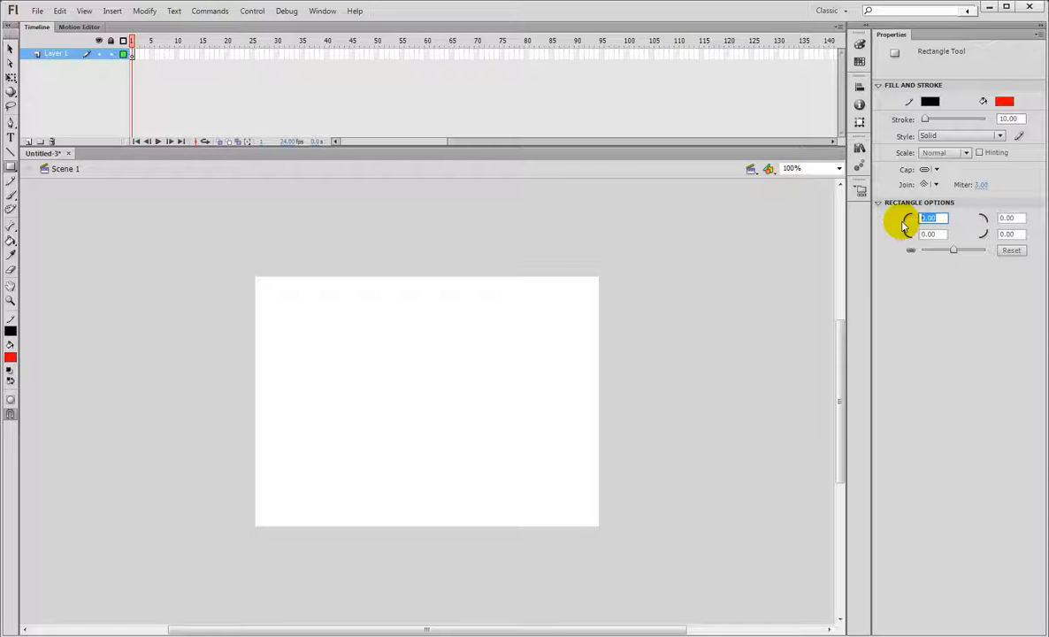
pyautogui.moveTo(301, 305)
pyautogui.mouseDown()
pyautogui.moveTo(366, 370)
pyautogui.moveTo(438, 402)
pyautogui.moveTo(338, 320)
pyautogui.moveTo(338, 339)
pyautogui.mouseUp()
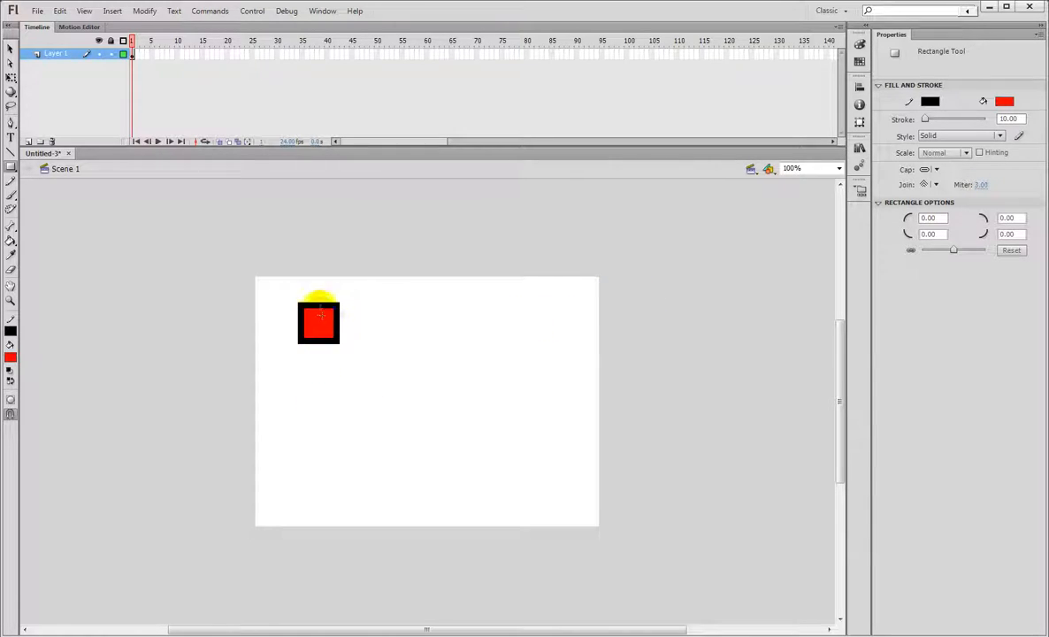
# Set all linked corner radii to 45 and draw a larger rounded square to the right of the small one
pyautogui.click(936, 219)
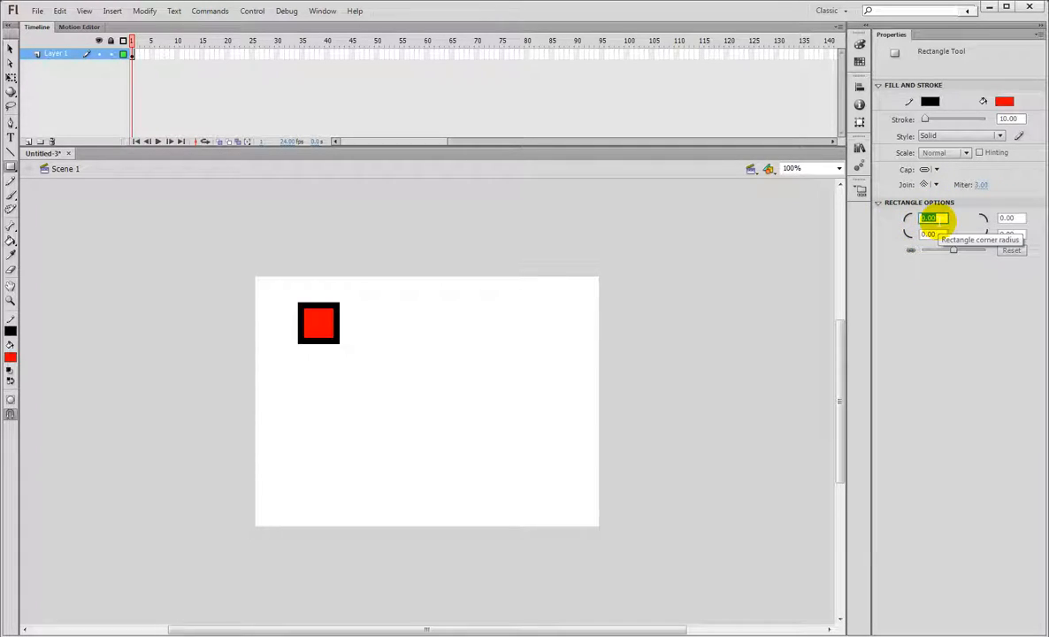
pyautogui.press('Return')
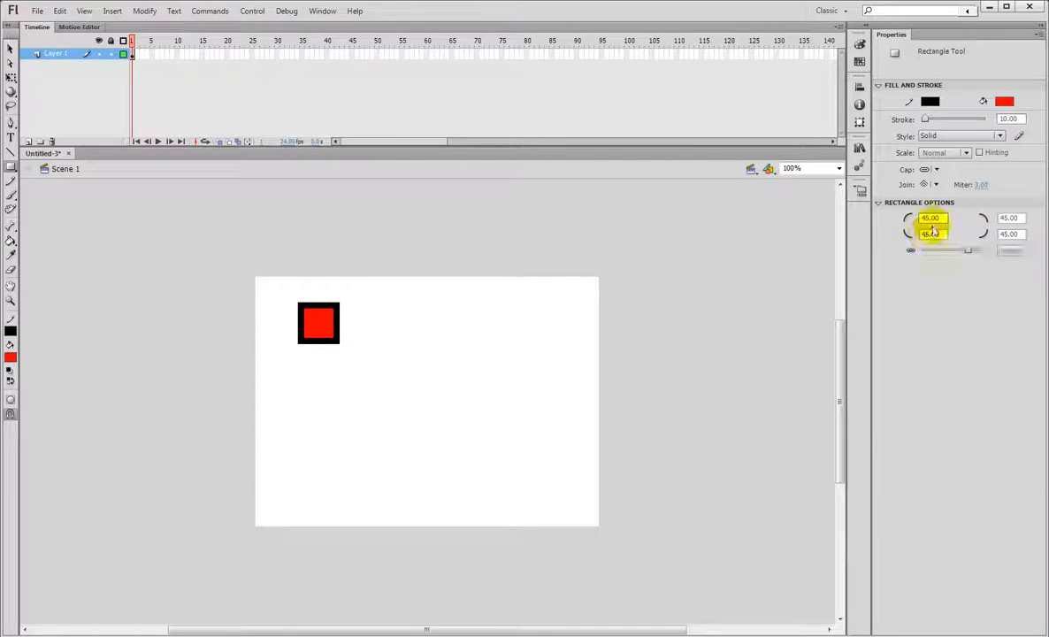
pyautogui.moveTo(408, 309); pyautogui.dragTo(518, 390)
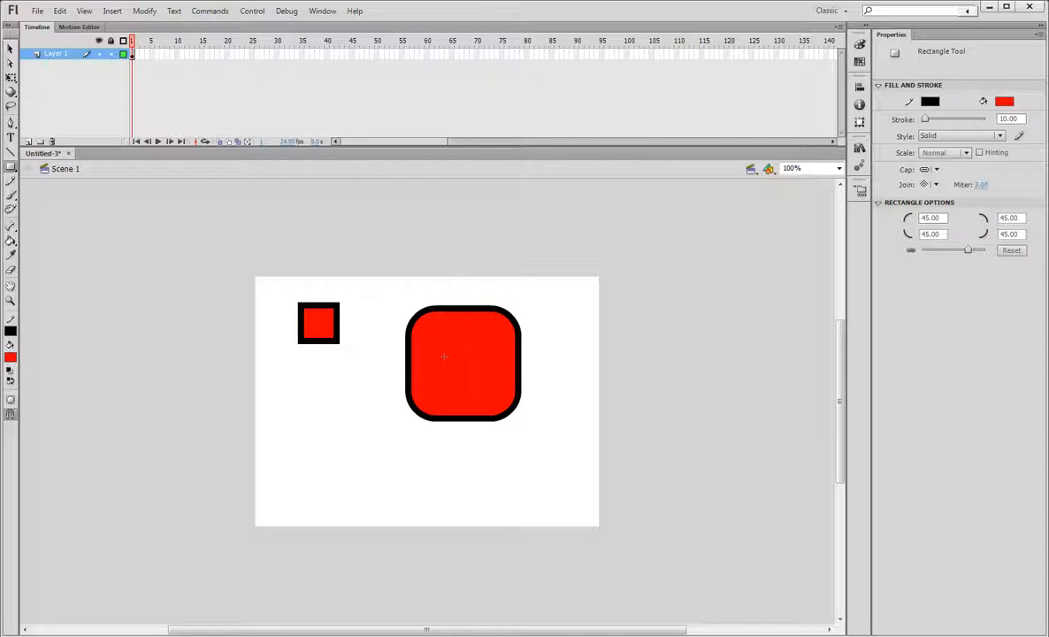
# Set all corner radii to 90 and draw a square below the small one plus a wide rectangle extending past the stage's lower-right corner
pyautogui.click(933, 222)
pyautogui.write('5')
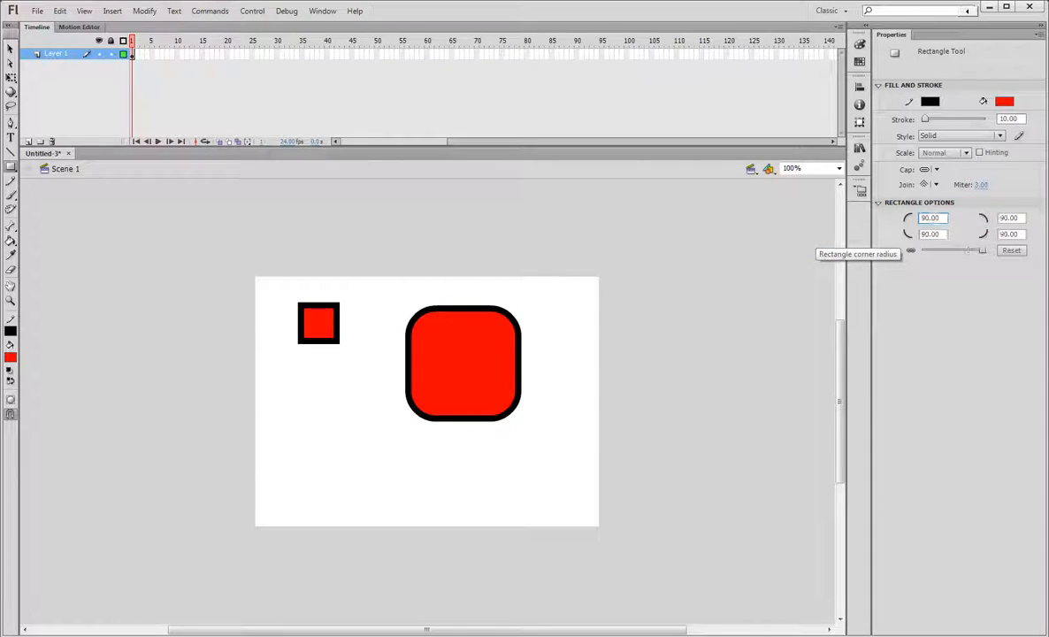
pyautogui.moveTo(300, 405)
pyautogui.mouseDown()
pyautogui.moveTo(475, 557)
pyautogui.moveTo(329, 449)
pyautogui.moveTo(405, 524)
pyautogui.moveTo(383, 506)
pyautogui.mouseUp()
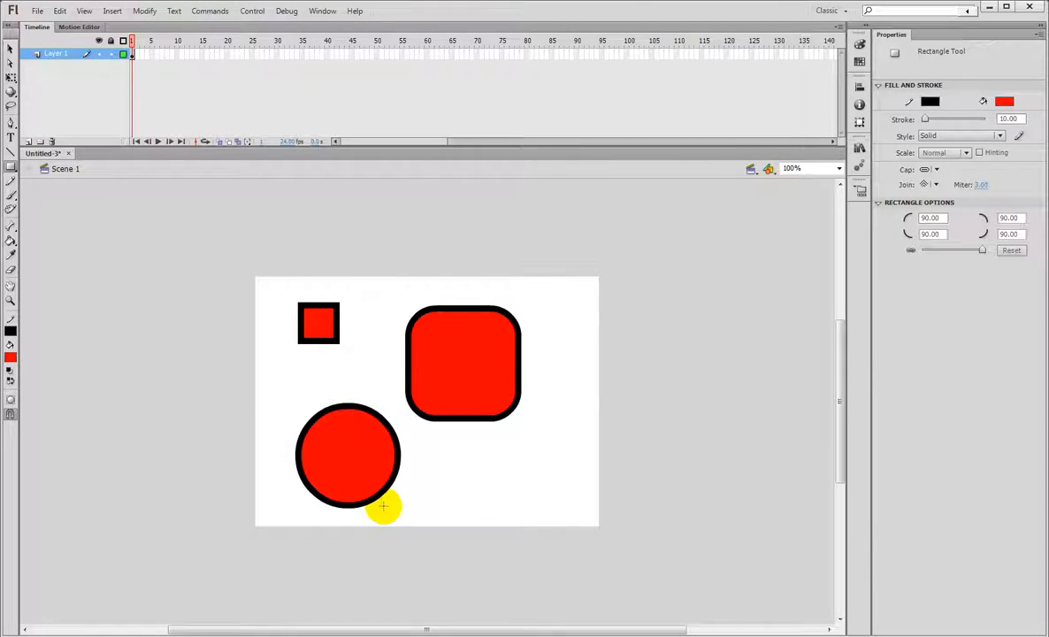
pyautogui.moveTo(445, 448)
pyautogui.mouseDown()
pyautogui.moveTo(592, 583)
pyautogui.moveTo(641, 579)
pyautogui.moveTo(582, 551)
pyautogui.moveTo(602, 574)
pyautogui.moveTo(632, 568)
pyautogui.moveTo(581, 574)
pyautogui.moveTo(646, 593)
pyautogui.mouseUp()
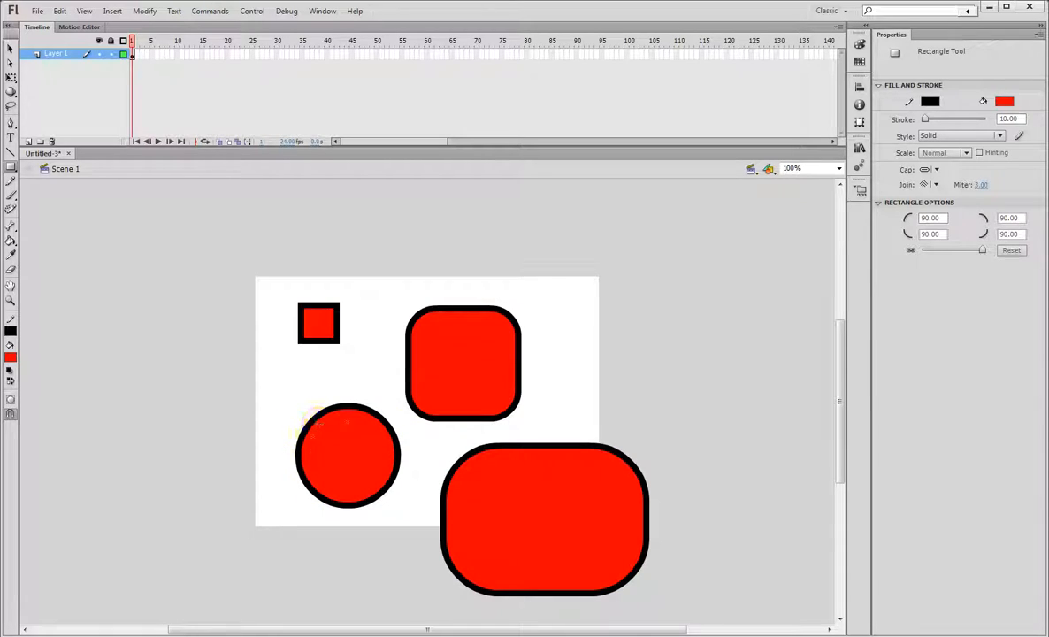
# Select the four drawn shapes and delete them from the stage
pyautogui.click(10, 48)
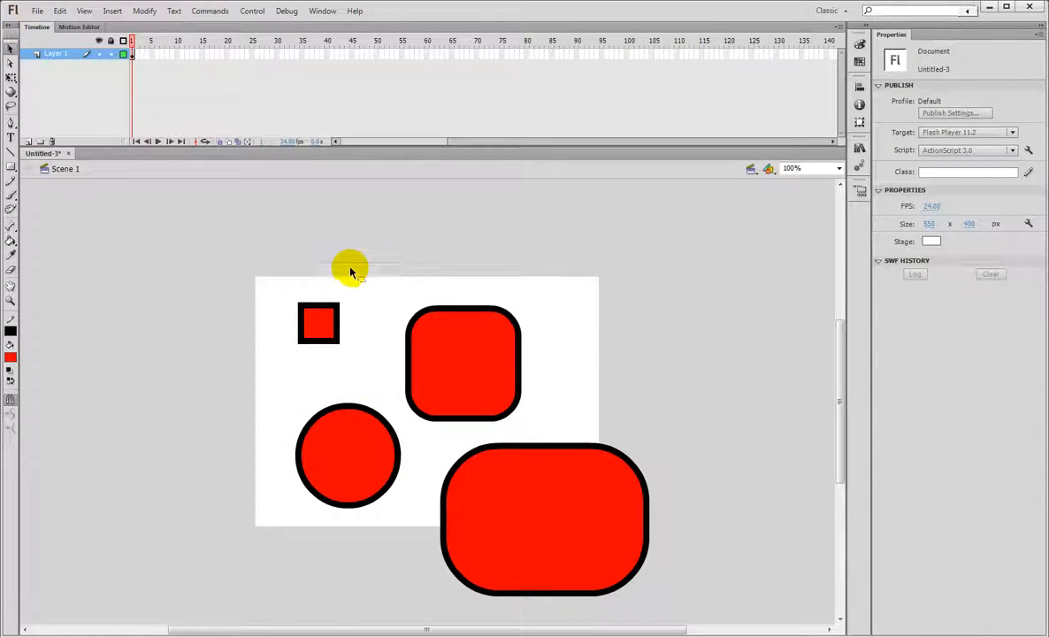
pyautogui.moveTo(247, 263)
pyautogui.mouseDown()
pyautogui.moveTo(680, 600)
pyautogui.moveTo(706, 566)
pyautogui.moveTo(712, 580)
pyautogui.mouseUp()
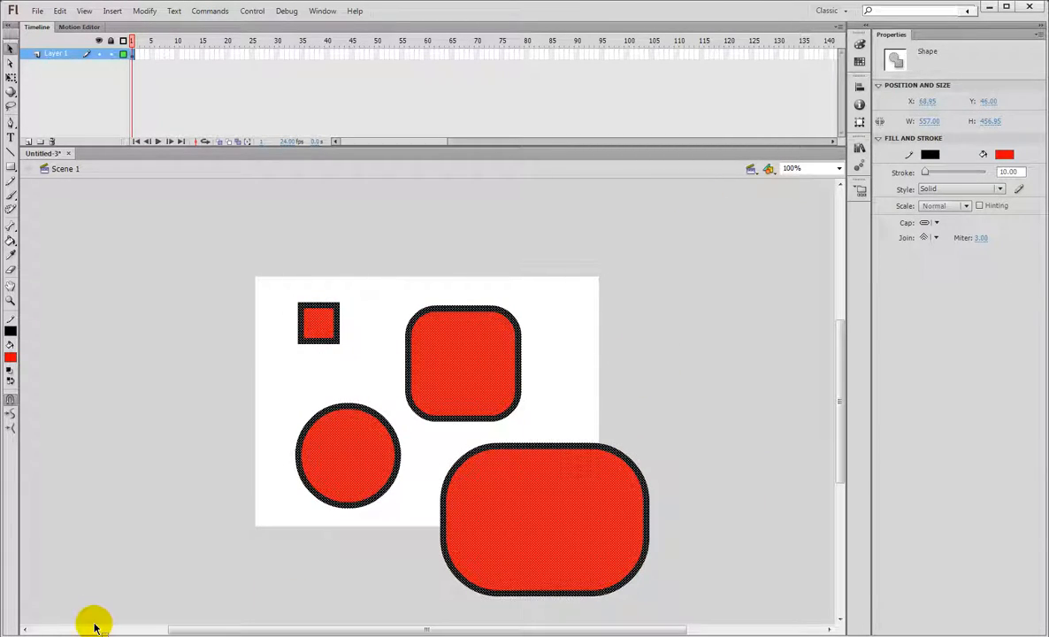
pyautogui.press('Delete')
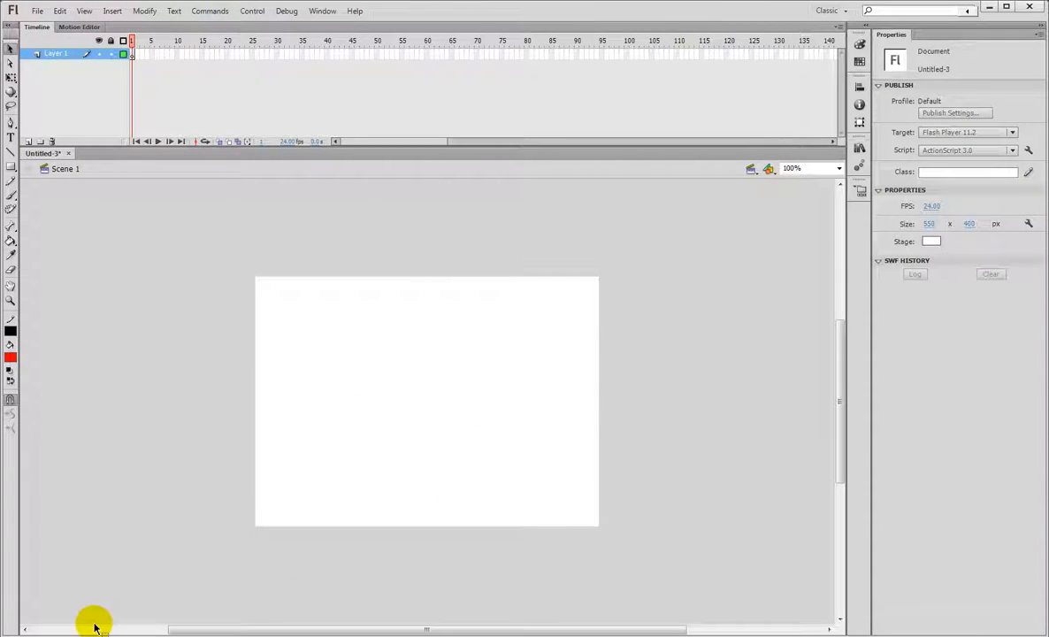
# Set all corner radii to -45 and draw a large red square with inward-curved corners on the stage's left half
pyautogui.click(14, 168)
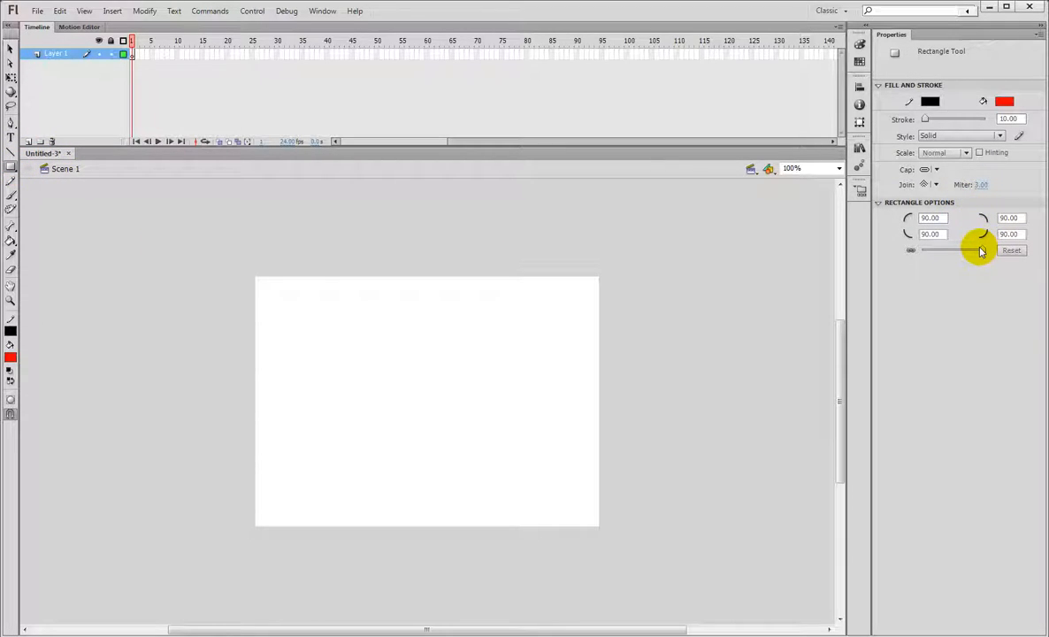
pyautogui.moveTo(982, 251); pyautogui.dragTo(972, 257)
pyautogui.click(929, 217)
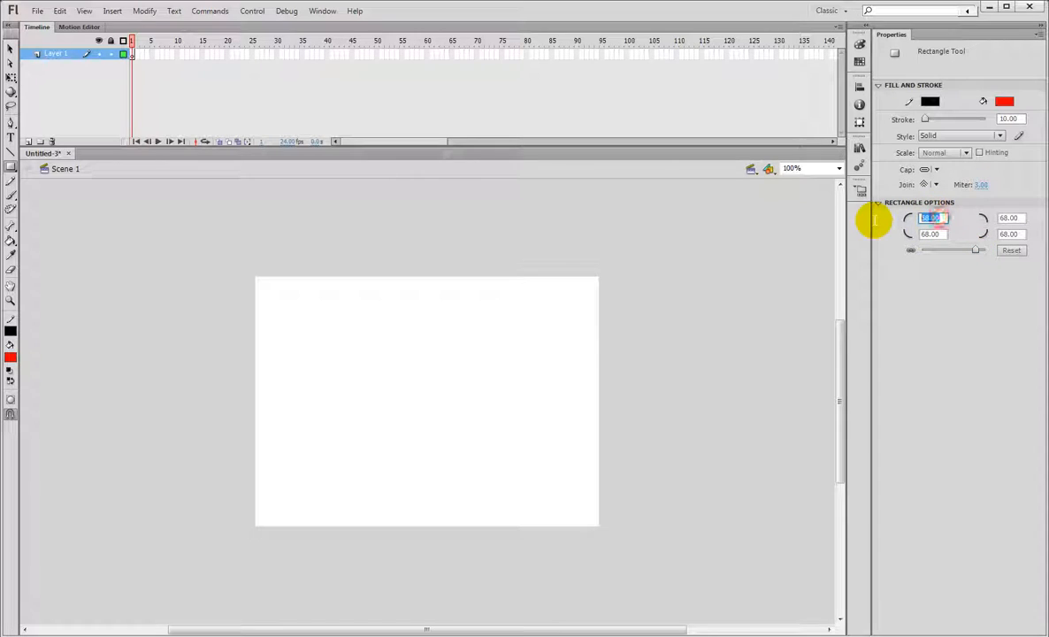
pyautogui.write('1')
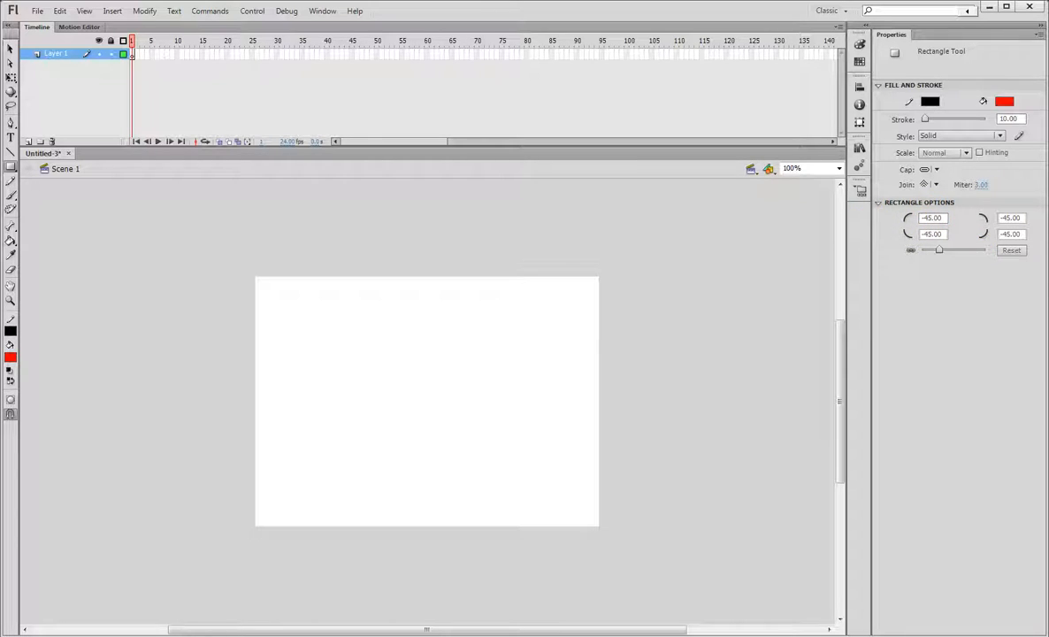
pyautogui.moveTo(303, 310)
pyautogui.mouseDown()
pyautogui.moveTo(388, 361)
pyautogui.moveTo(456, 423)
pyautogui.mouseUp()
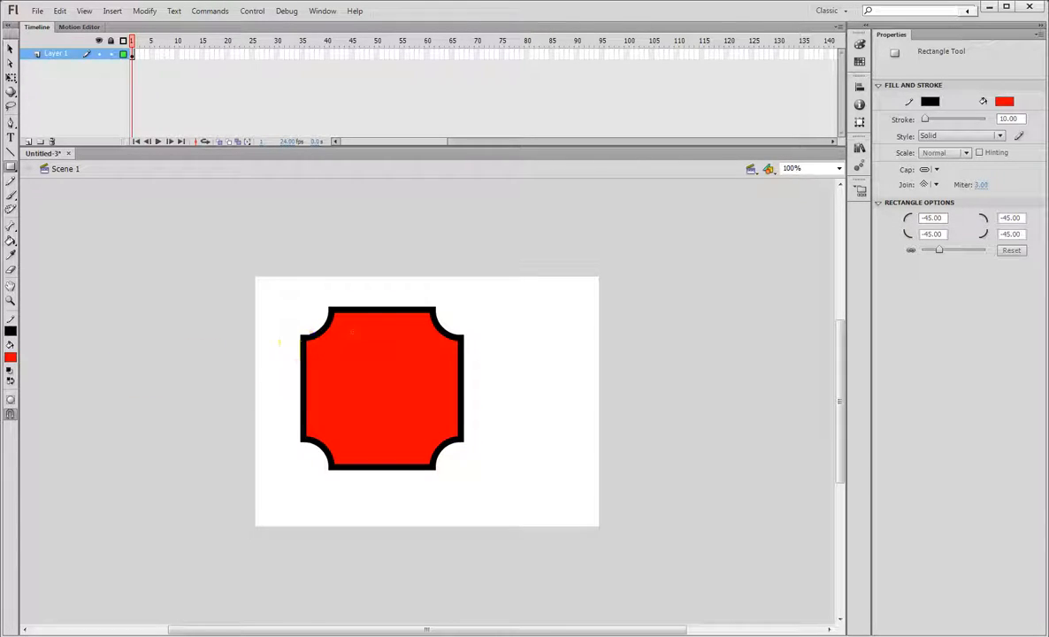
pyautogui.click(310, 452)
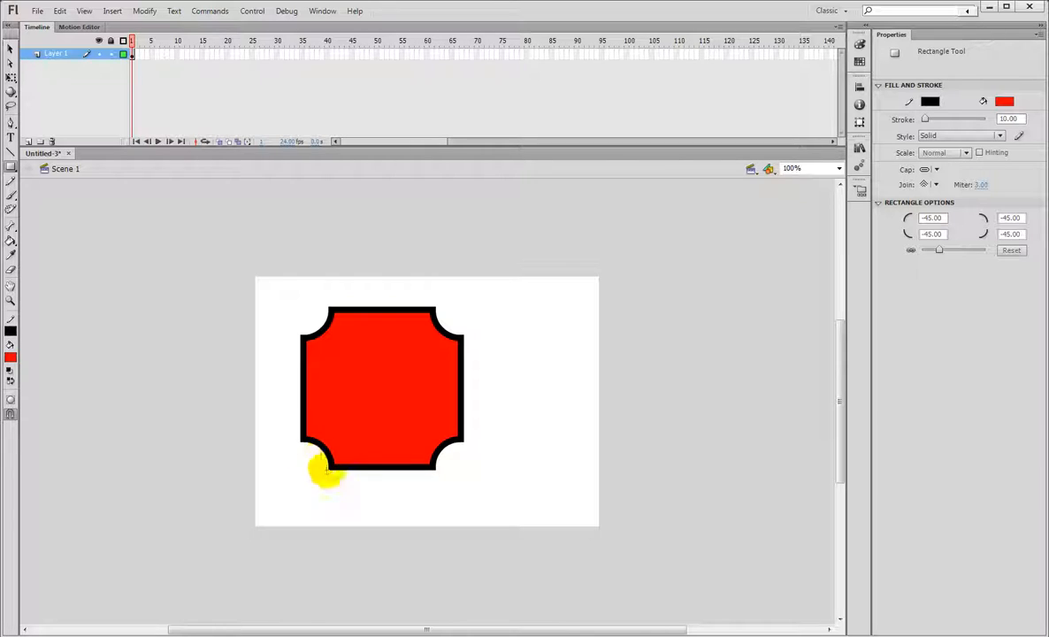
# Set all corner radii to -90, then draw a smaller square beside the first shape and a large rectangle overlapping both
pyautogui.click(949, 217)
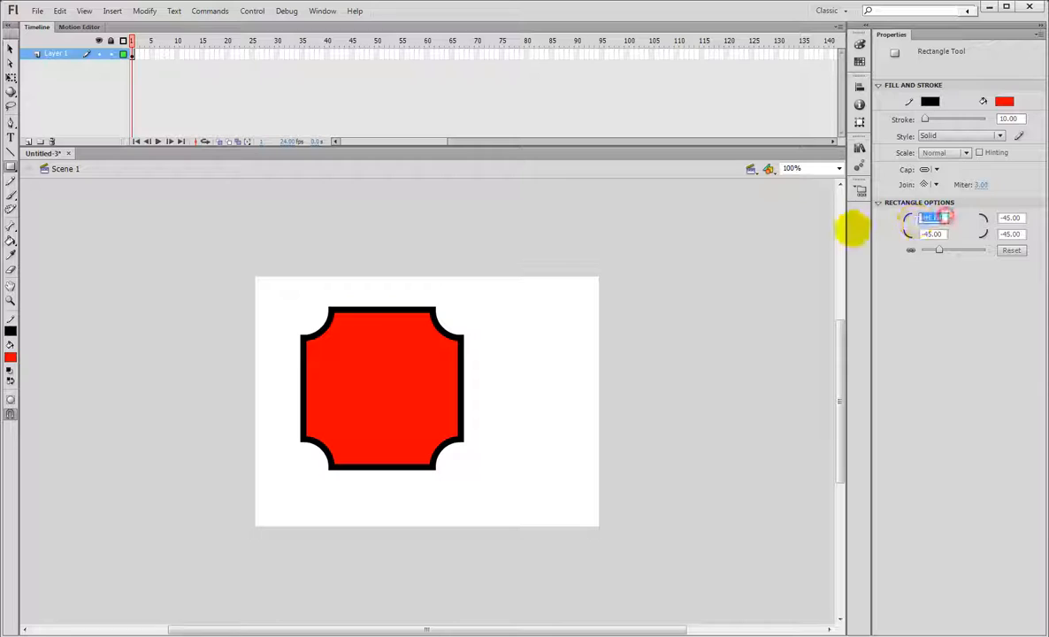
pyautogui.write('-')
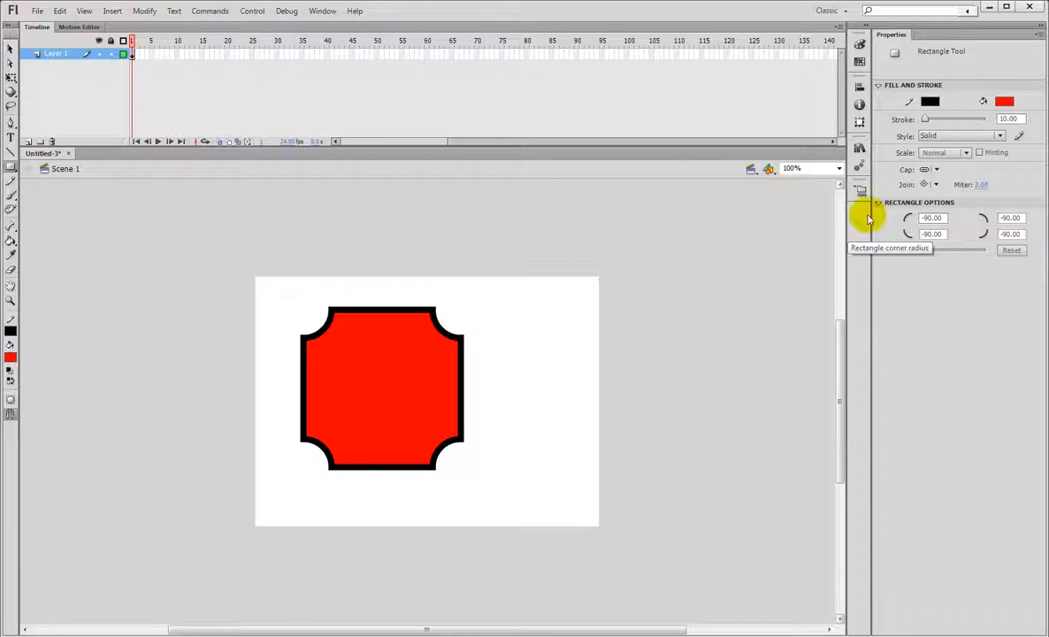
pyautogui.moveTo(475, 319); pyautogui.dragTo(596, 442)
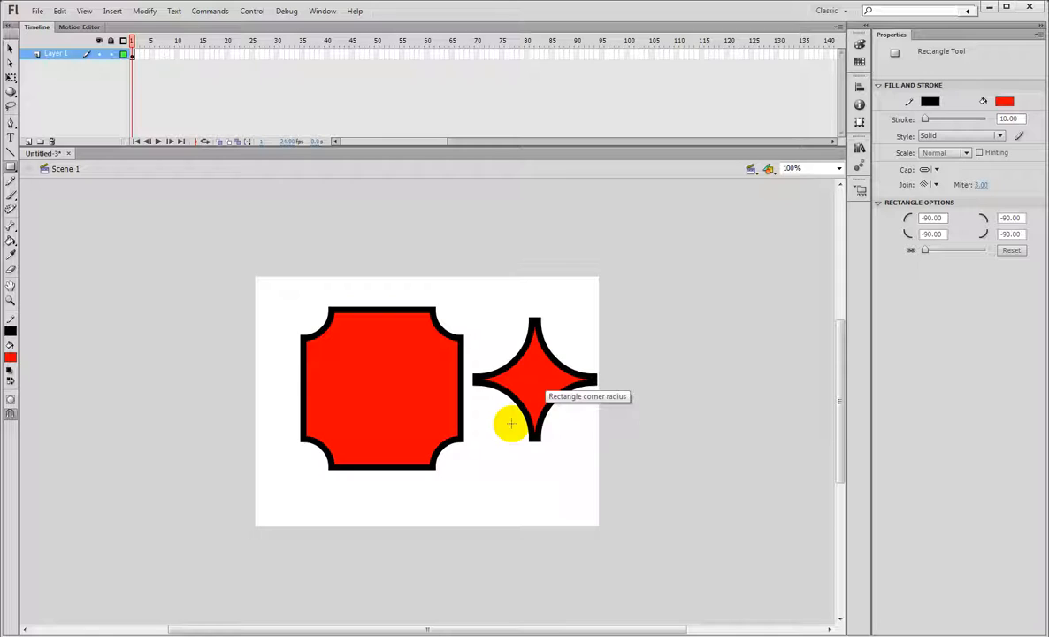
pyautogui.moveTo(257, 311); pyautogui.dragTo(517, 497)
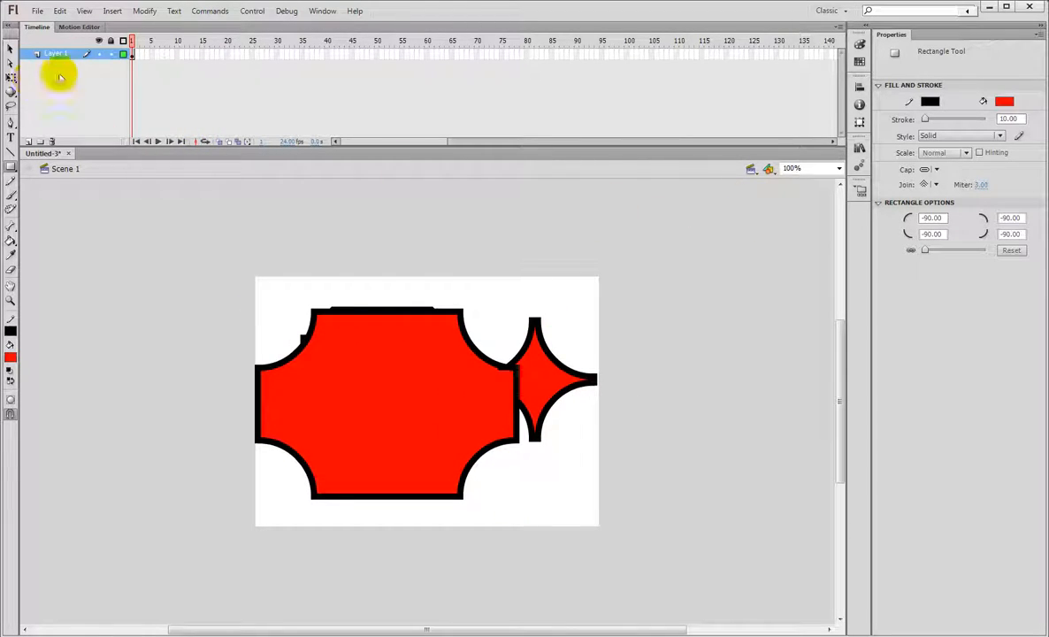
# Clear the stage by deleting all the inward-cornered shapes
pyautogui.click(9, 48)
pyautogui.hotkey('ctrl', 'a')
pyautogui.press('Delete')
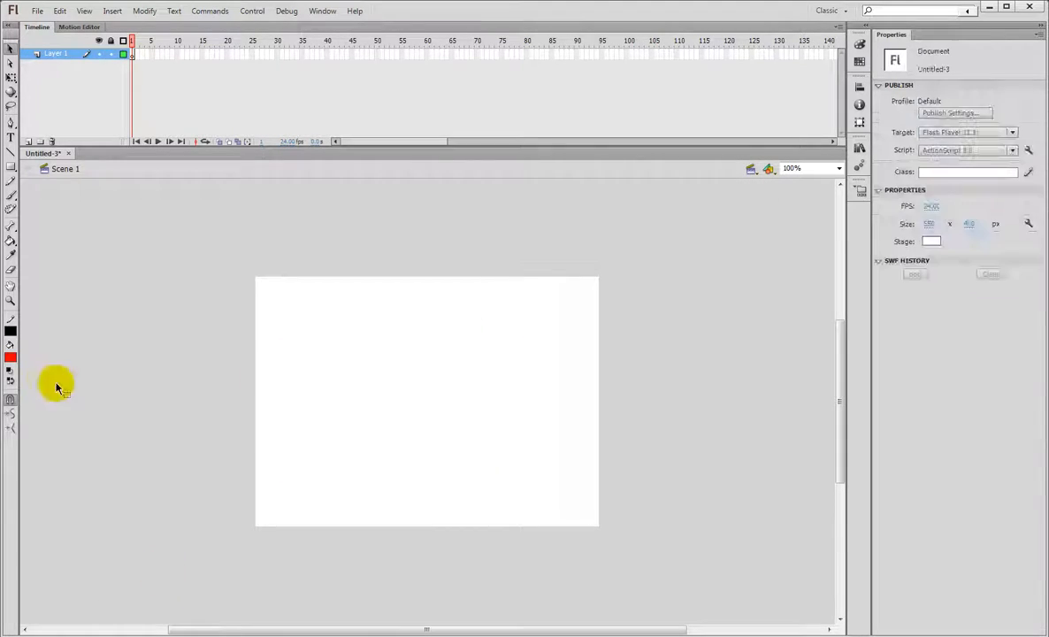
# Reset all the Rectangle tool's corner radii to 0
pyautogui.click(11, 168)
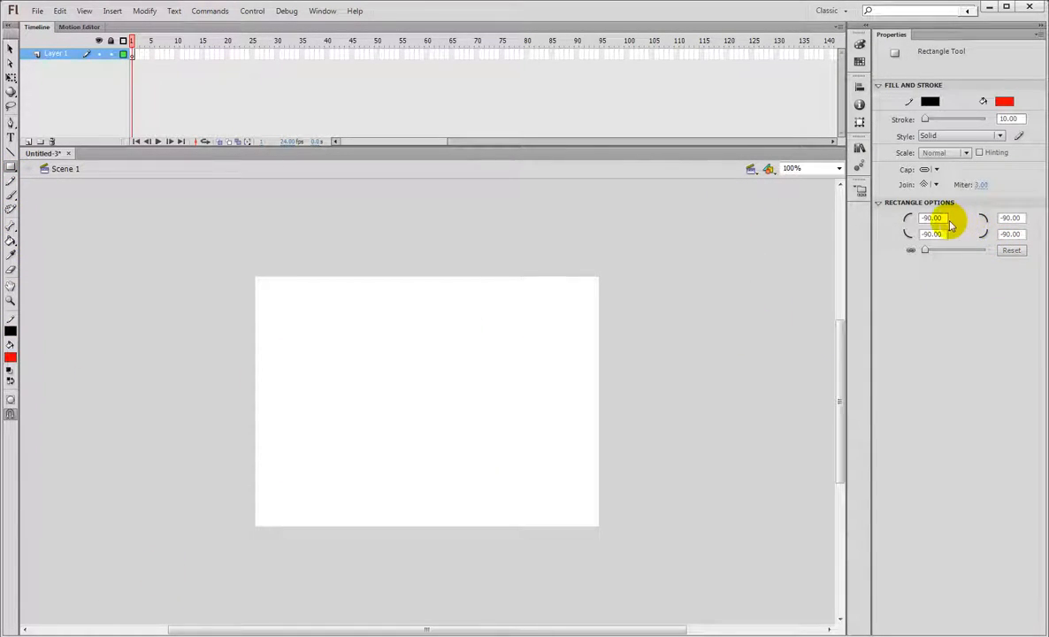
pyautogui.moveTo(945, 218); pyautogui.dragTo(773, 259)
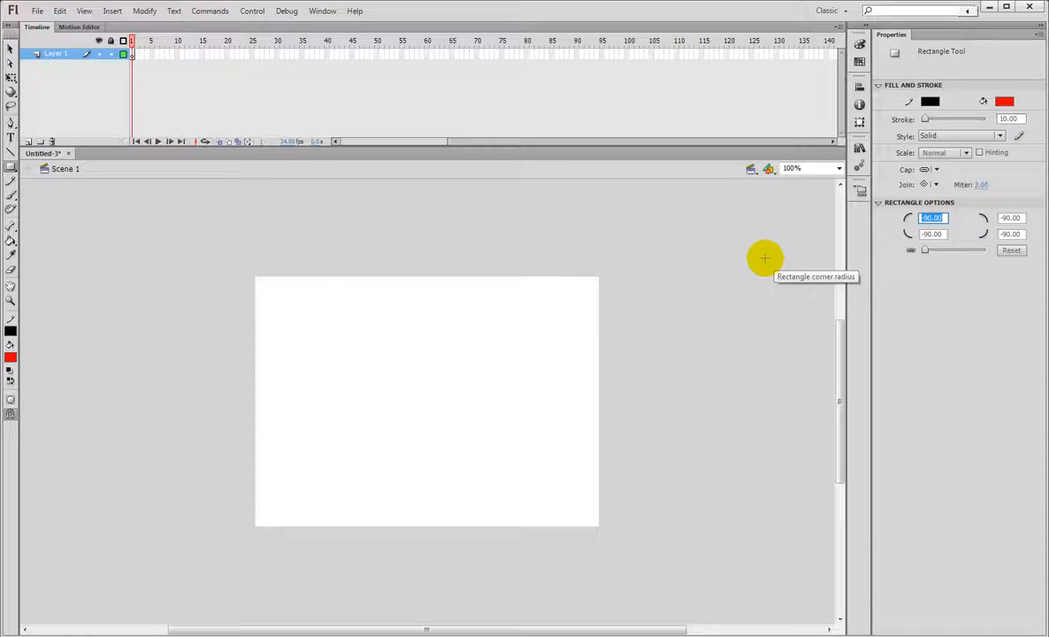
pyautogui.write('0')
pyautogui.press('Return')
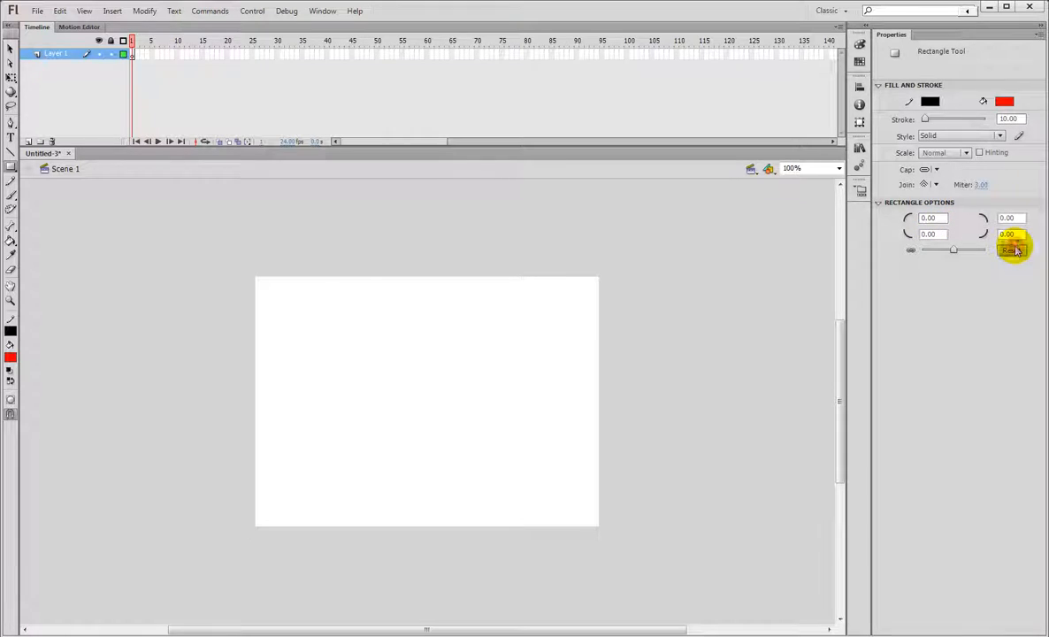
pyautogui.click(1014, 250)
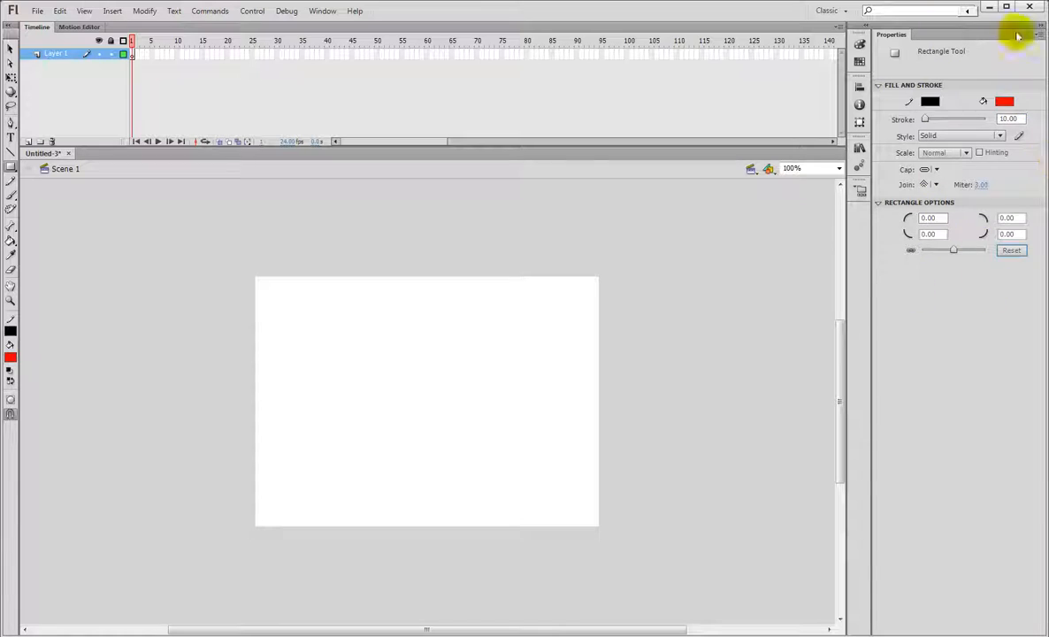
pyautogui.click(324, 12)
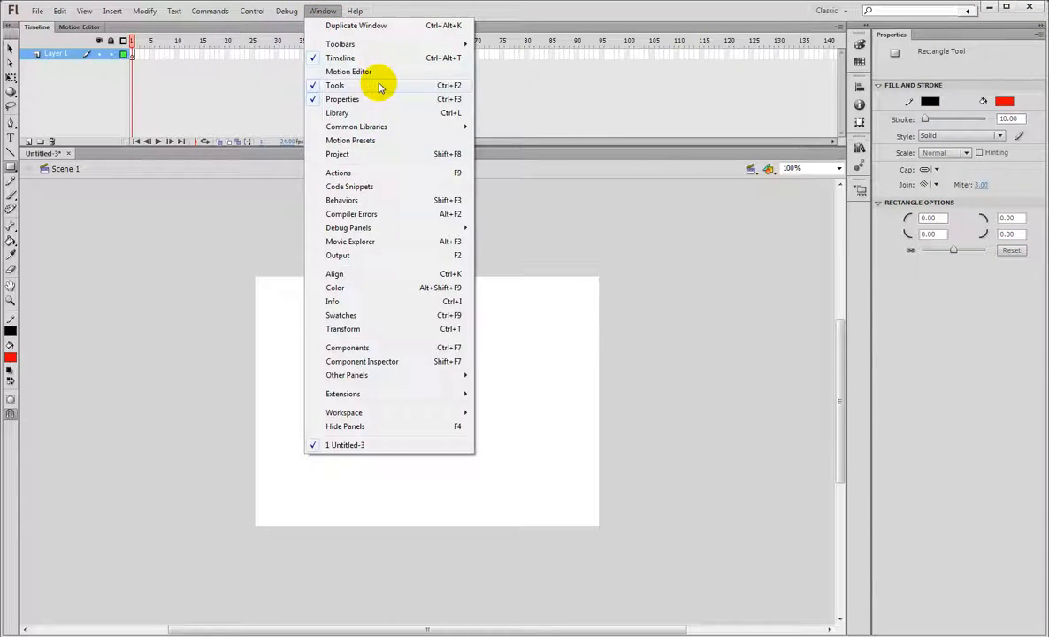
pyautogui.click(527, 270)
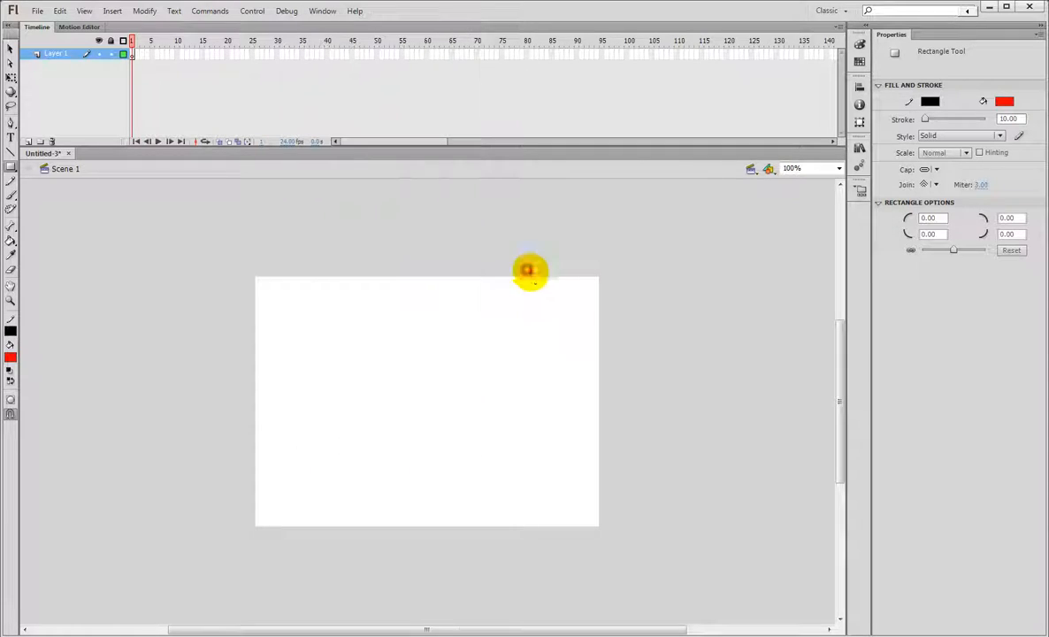
# Unlink the corner radius controls and set both upper corners to 45 and both lower corners to -45
pyautogui.click(912, 252)
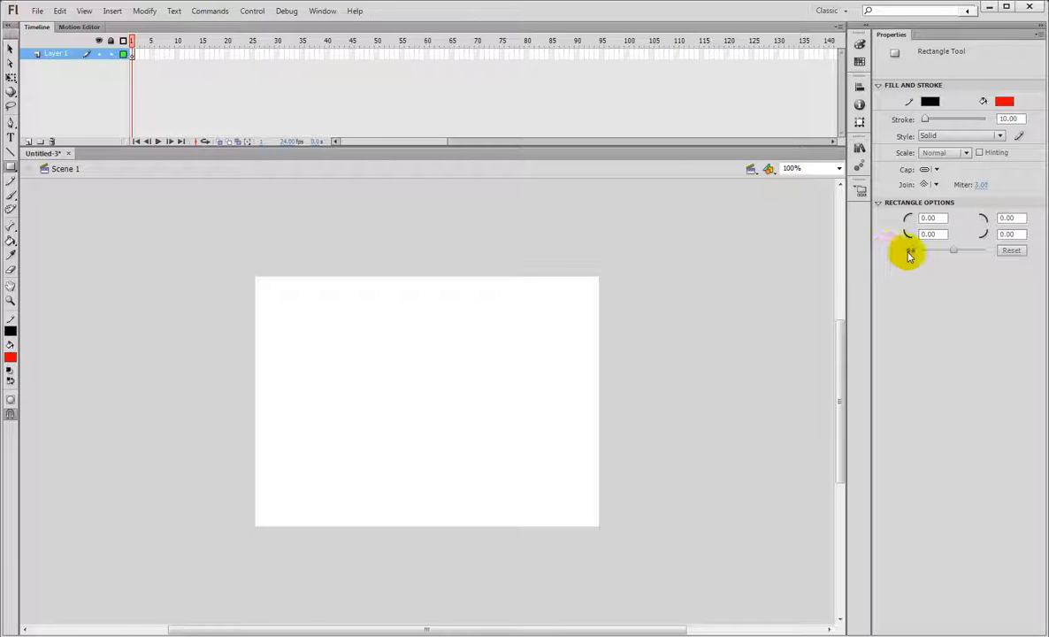
pyautogui.click(911, 252)
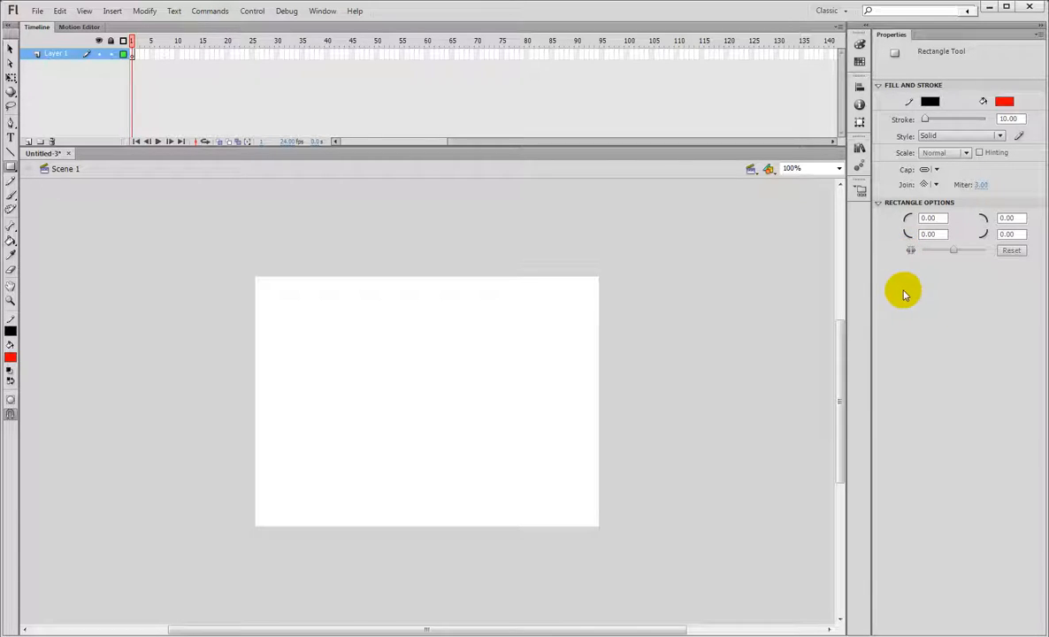
pyautogui.click(936, 218)
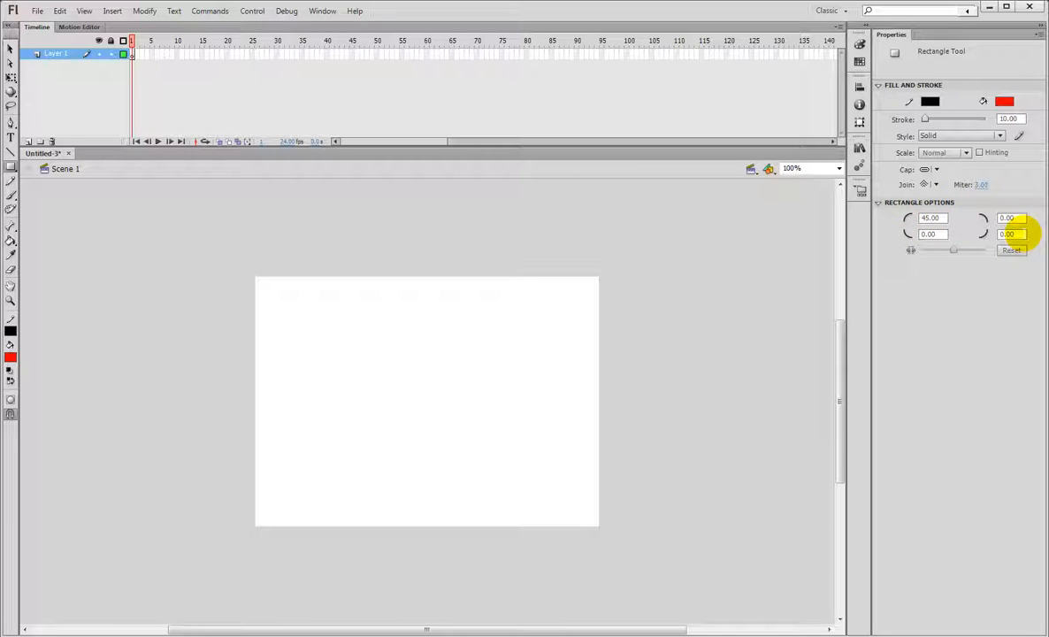
pyautogui.moveTo(1019, 218); pyautogui.dragTo(854, 238)
pyautogui.write('45')
pyautogui.write('-')
pyautogui.click(1011, 234)
pyautogui.write('-')
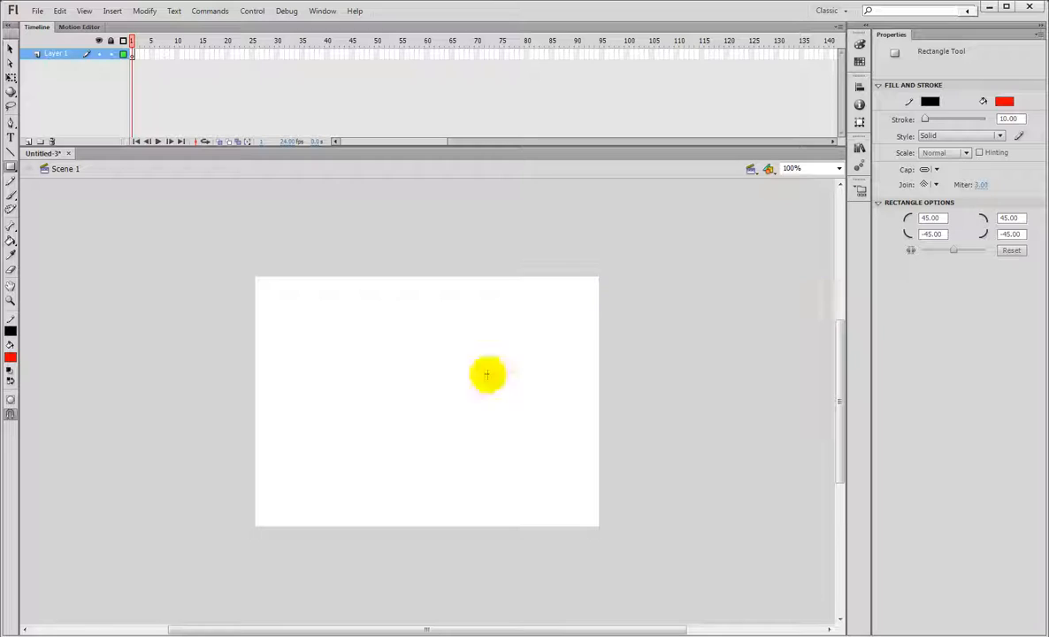
# Draw a large red rectangle with rounded upper corners and inward-curved lower corners in the middle of the stage
pyautogui.click(10, 166)
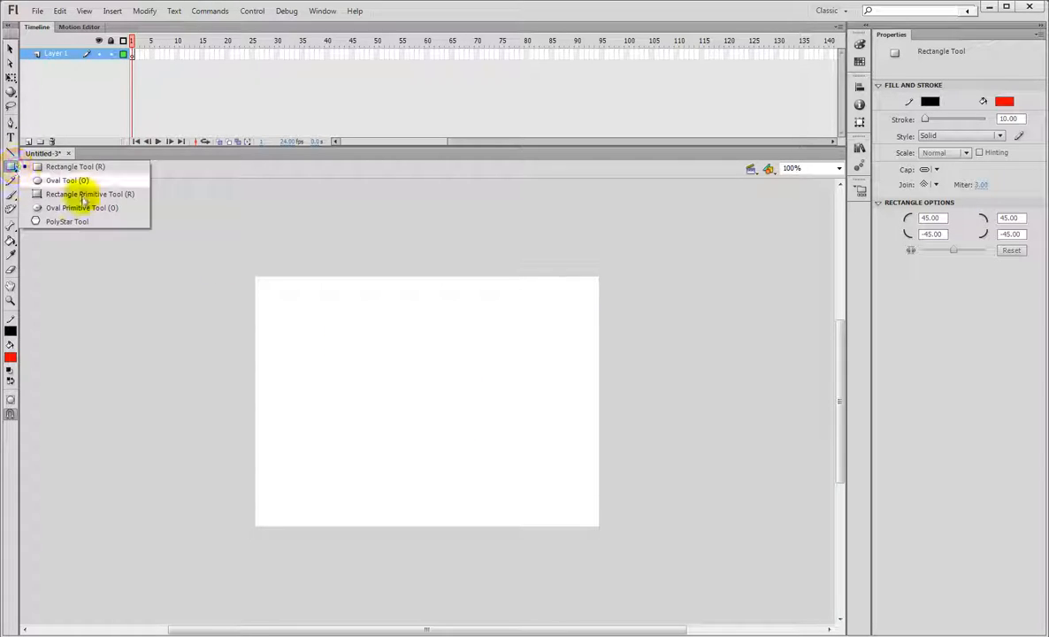
pyautogui.click(66, 165)
pyautogui.moveTo(344, 310)
pyautogui.mouseDown()
pyautogui.moveTo(417, 384)
pyautogui.moveTo(489, 425)
pyautogui.moveTo(441, 408)
pyautogui.moveTo(489, 438)
pyautogui.mouseUp()
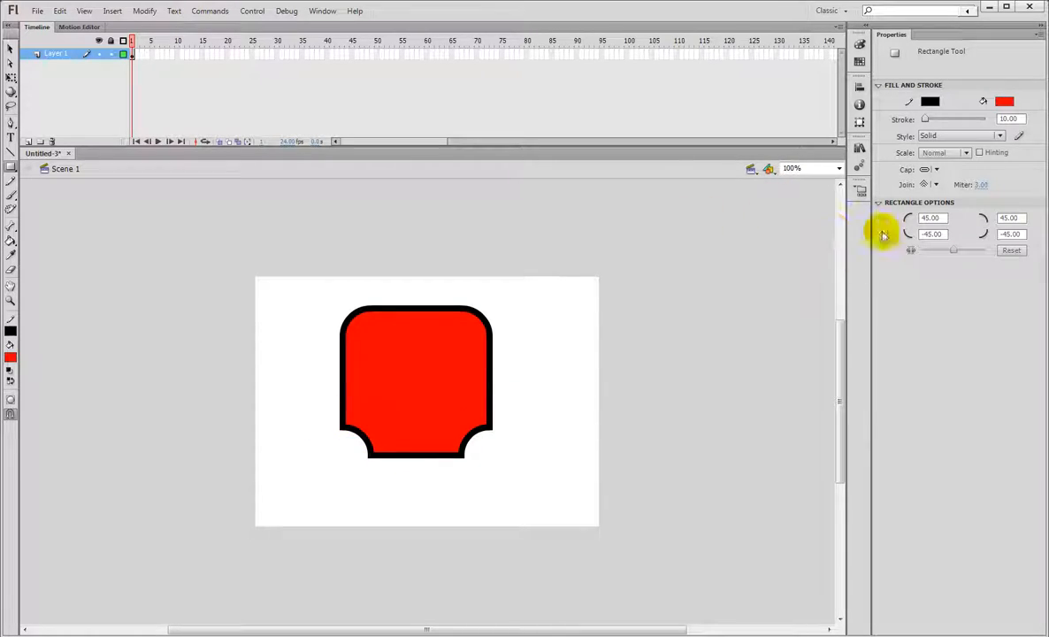
# Set the upper-left corner radius to -90 and the upper-right and lower-left radii to 0, and draw a large red rectangle across the stage
pyautogui.write('0')
pyautogui.press('Return')
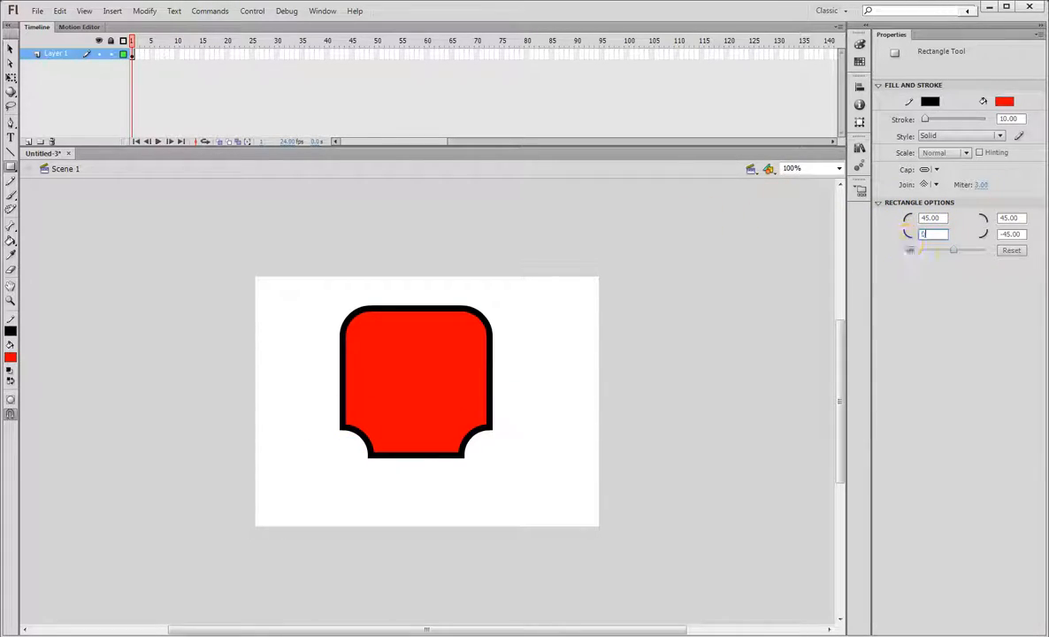
pyautogui.click(1010, 218)
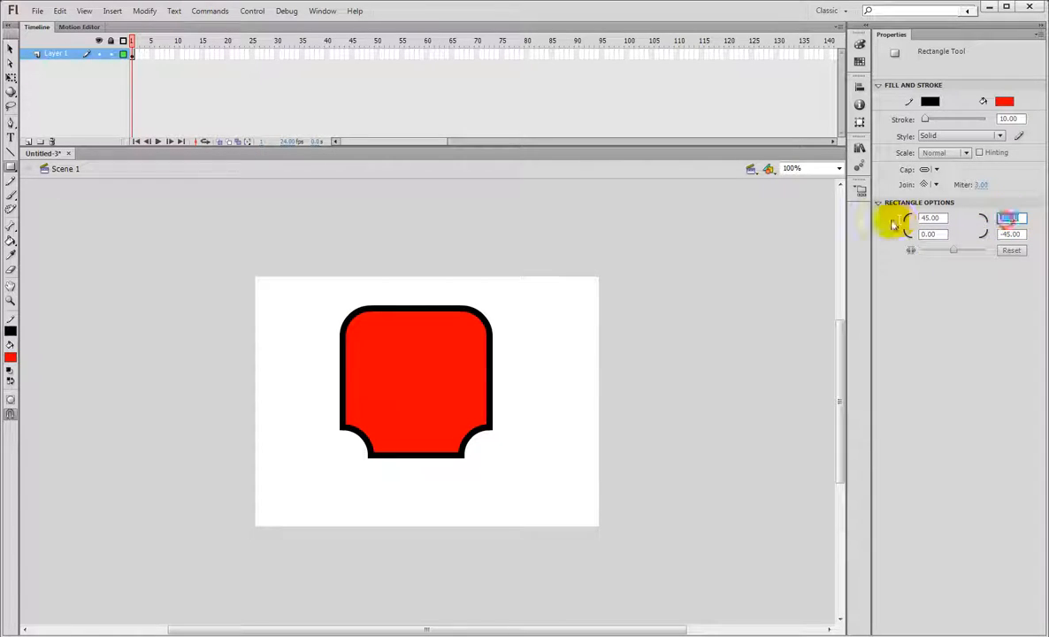
pyautogui.write('0')
pyautogui.press('Return')
pyautogui.click(922, 218)
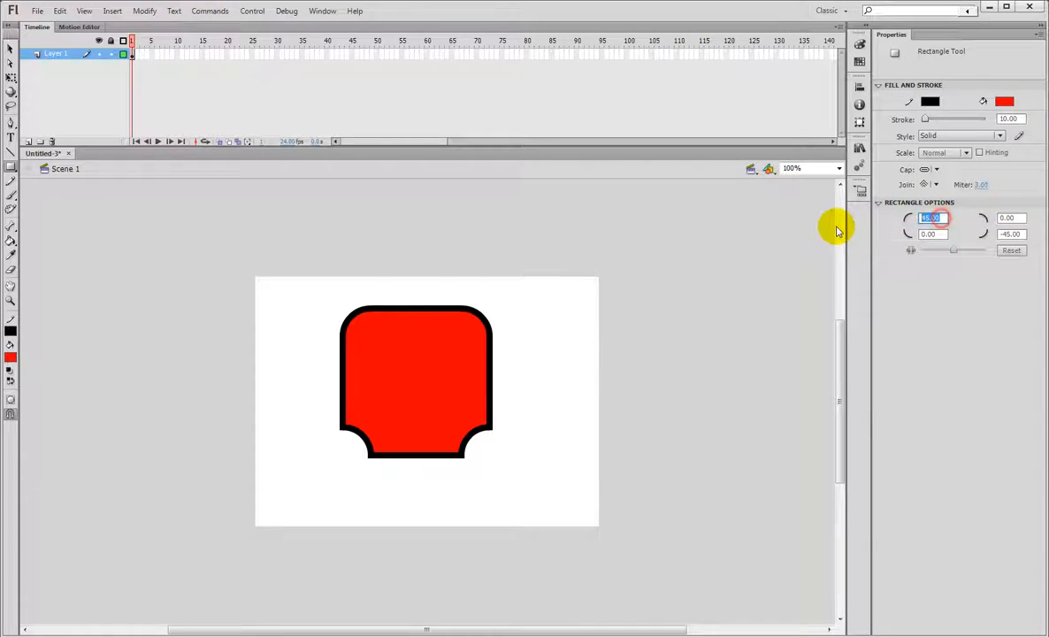
pyautogui.write('-30')
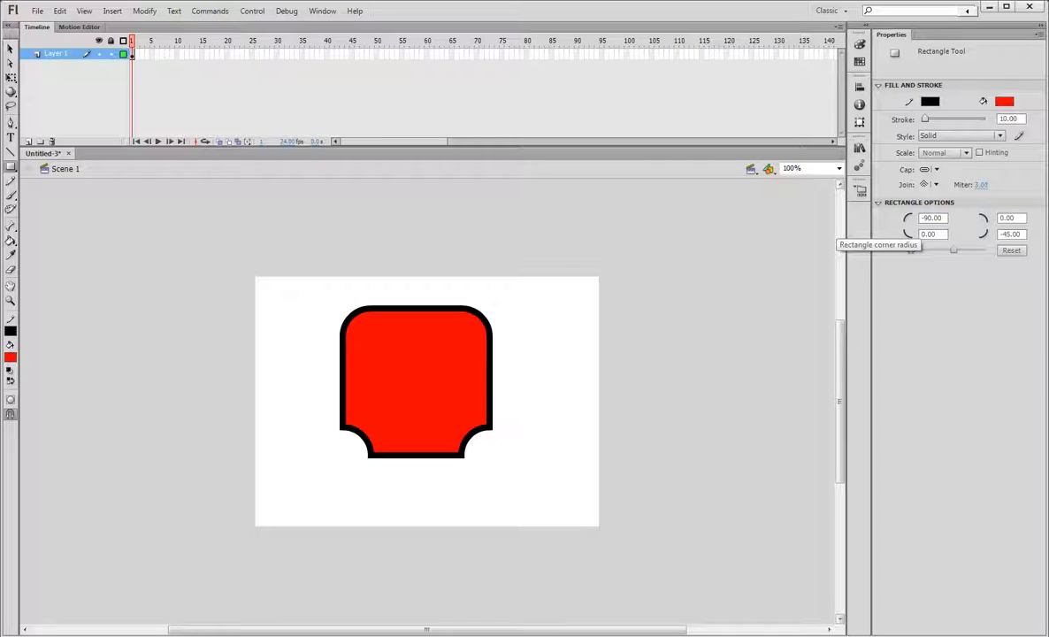
pyautogui.moveTo(281, 285); pyautogui.dragTo(513, 515)
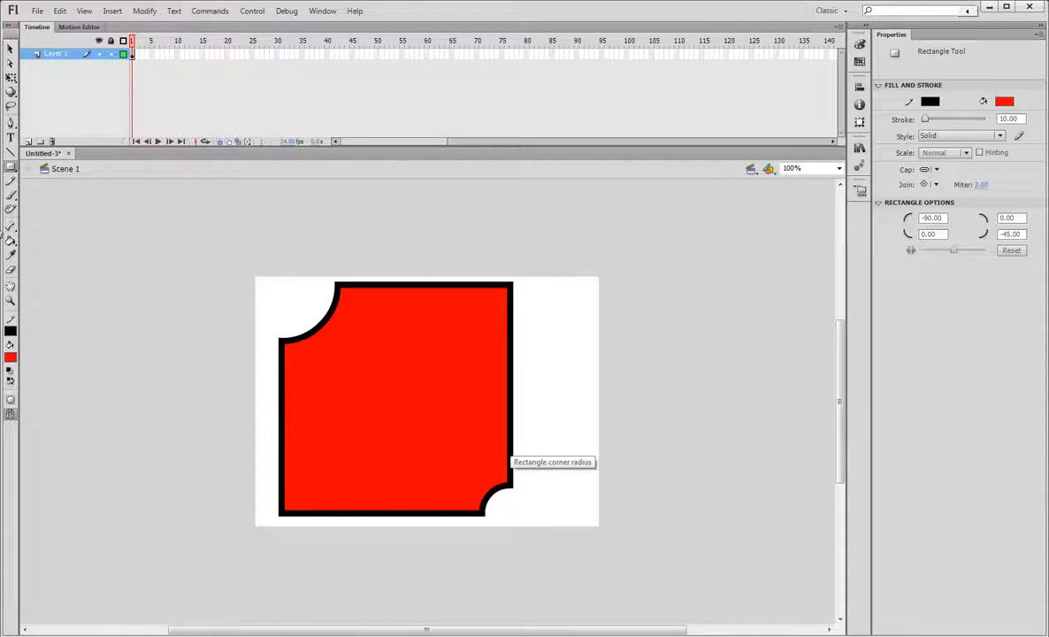
# Clear the stage by deleting all the red shapes
pyautogui.click(10, 49)
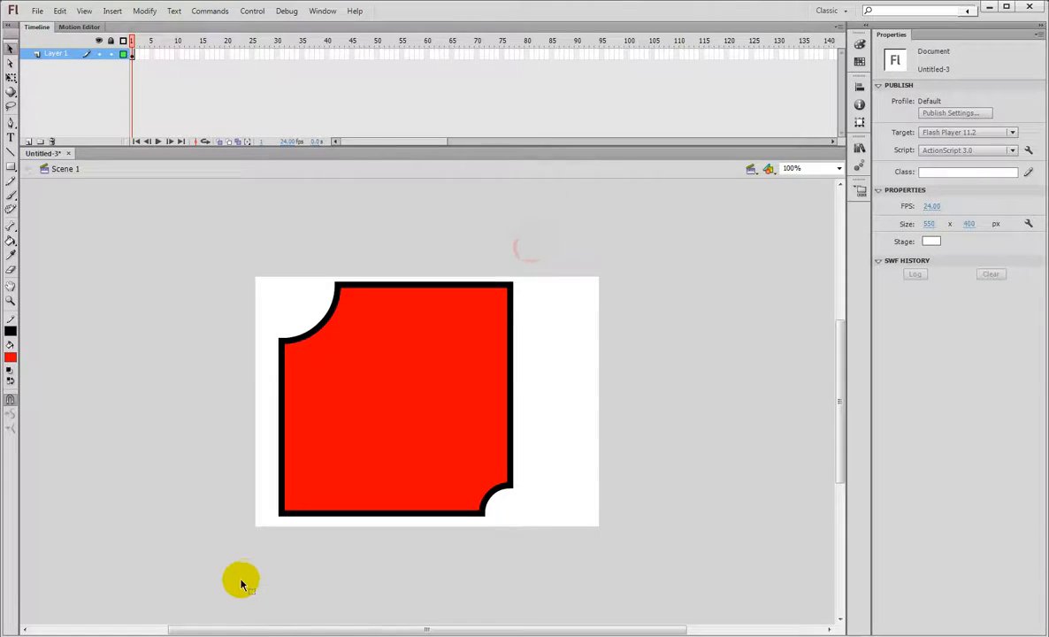
pyautogui.hotkey('ctrl', 'a')
pyautogui.press('Delete')
# Change the fill colour to yellow and draw a medium rectangle in the middle of the stage with the current corner radii
pyautogui.click(11, 357)
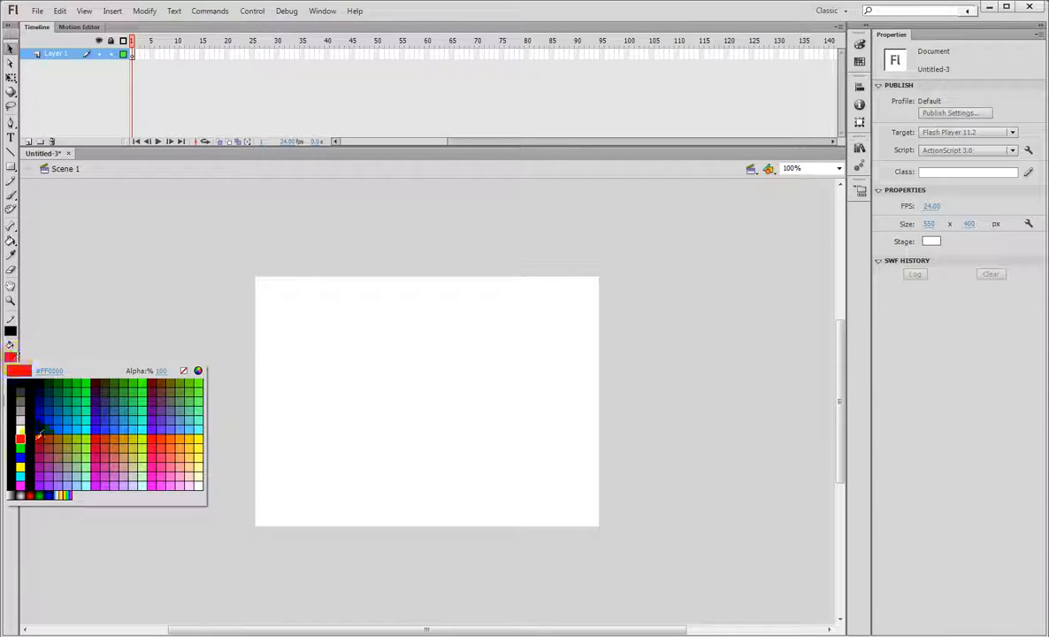
pyautogui.click(21, 466)
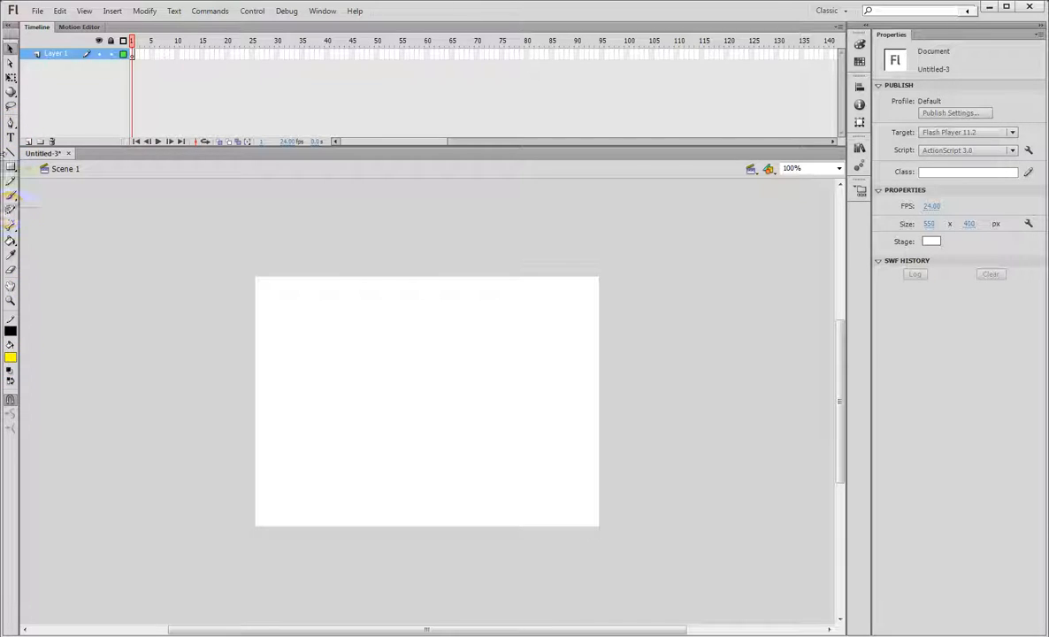
pyautogui.click(11, 168)
pyautogui.moveTo(317, 327); pyautogui.dragTo(474, 484)
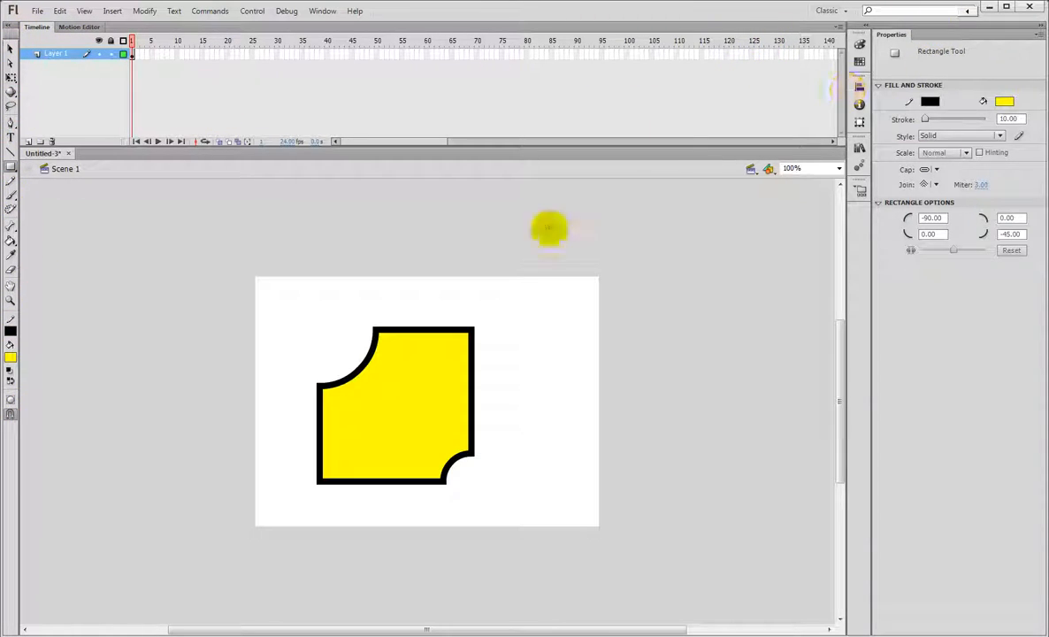
# Reset the Classic workspace to its default panel layout
pyautogui.click(322, 11)
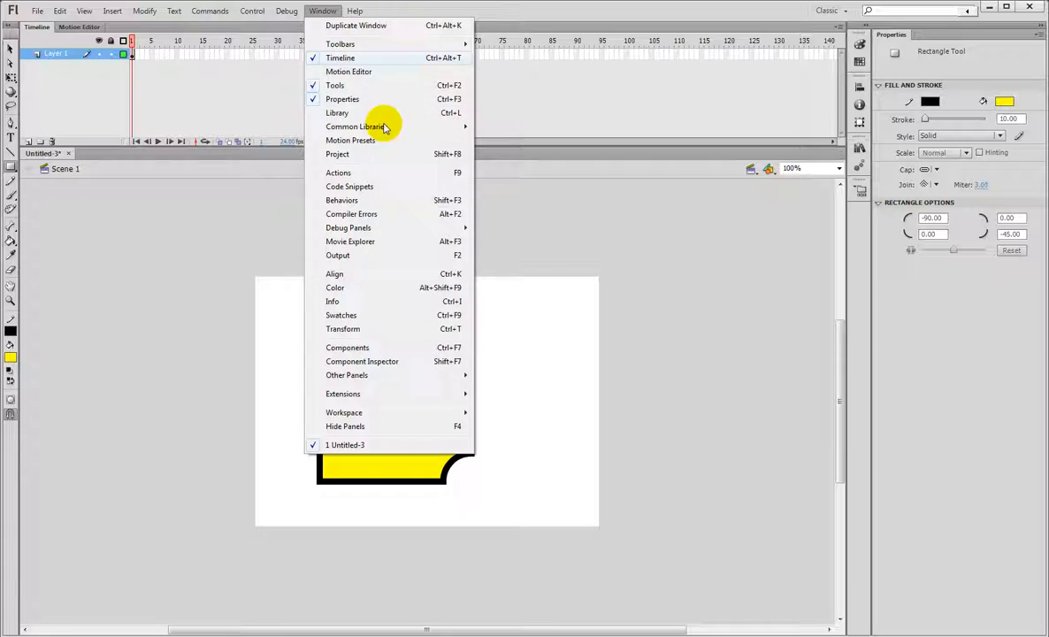
pyautogui.click(426, 6)
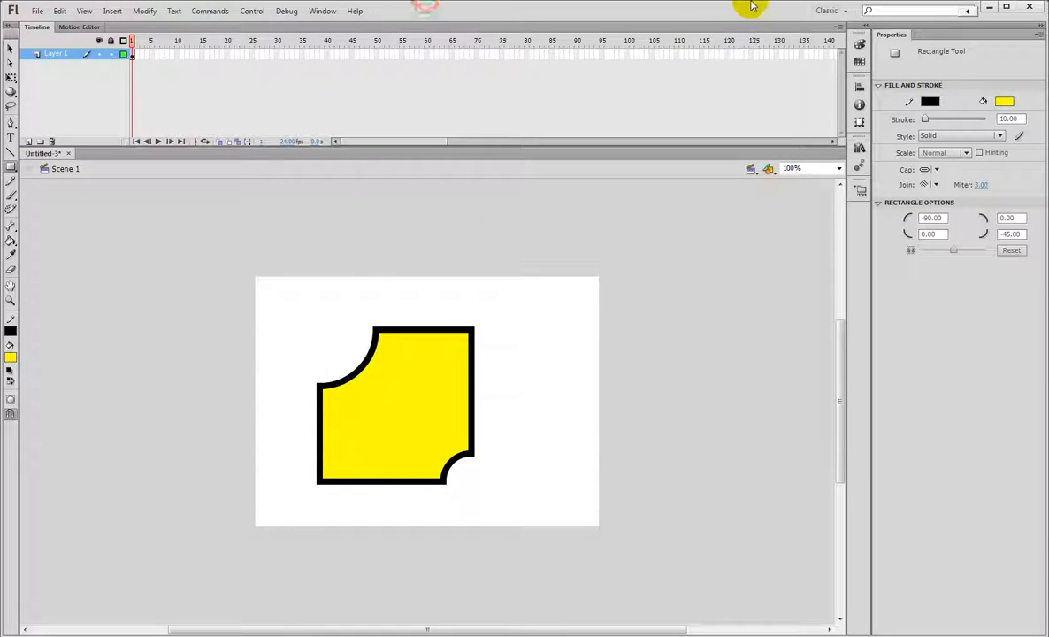
pyautogui.click(847, 10)
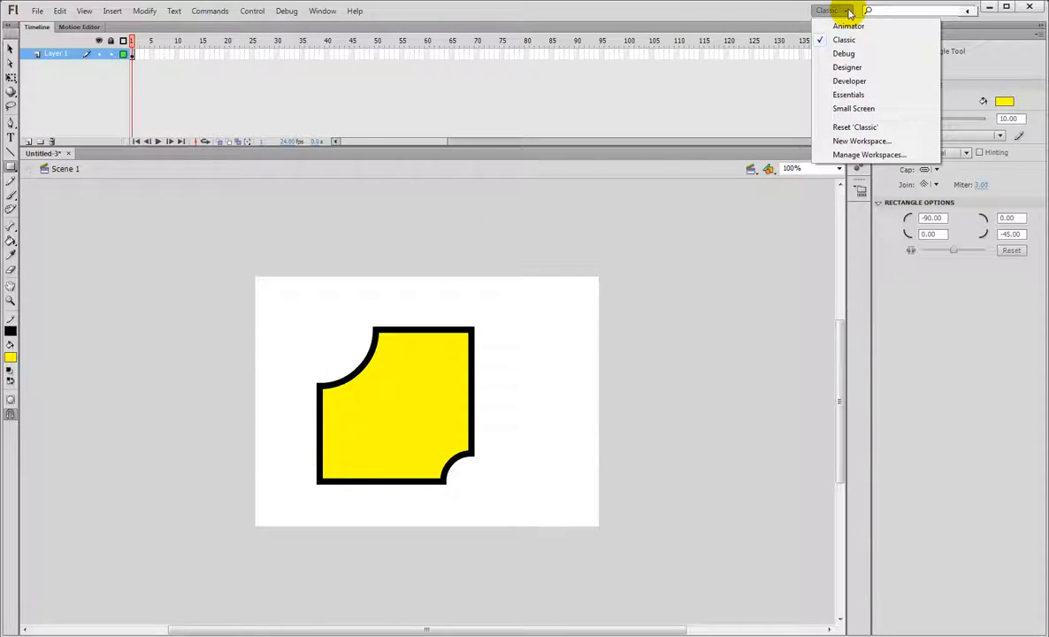
pyautogui.click(855, 129)
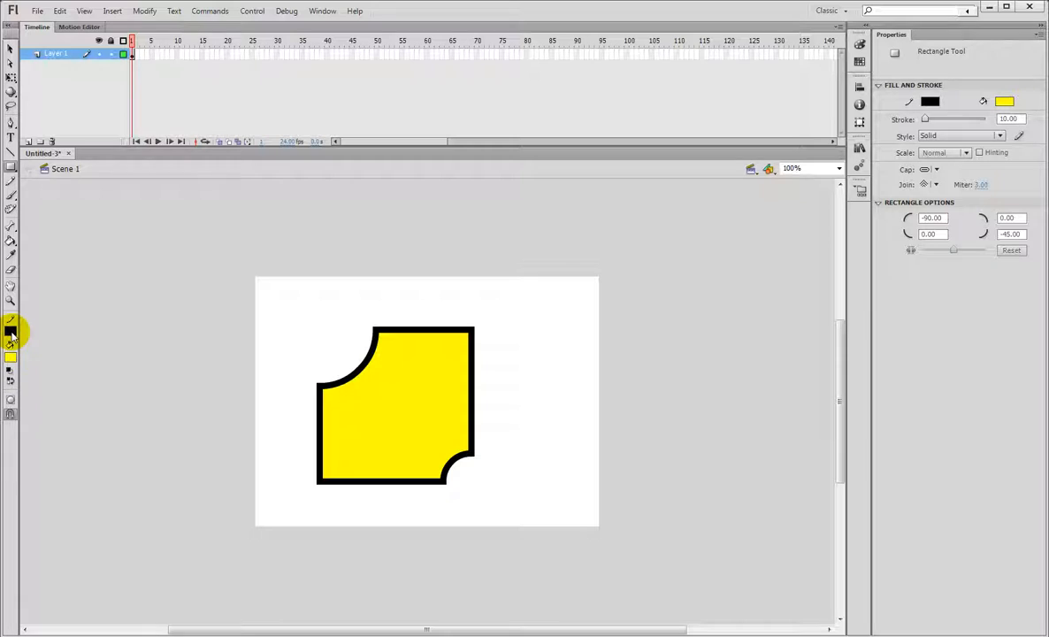
# Set the Rectangle tool to a black Solid stroke with a weight of 2.15 and a yellow fill
pyautogui.click(10, 332)
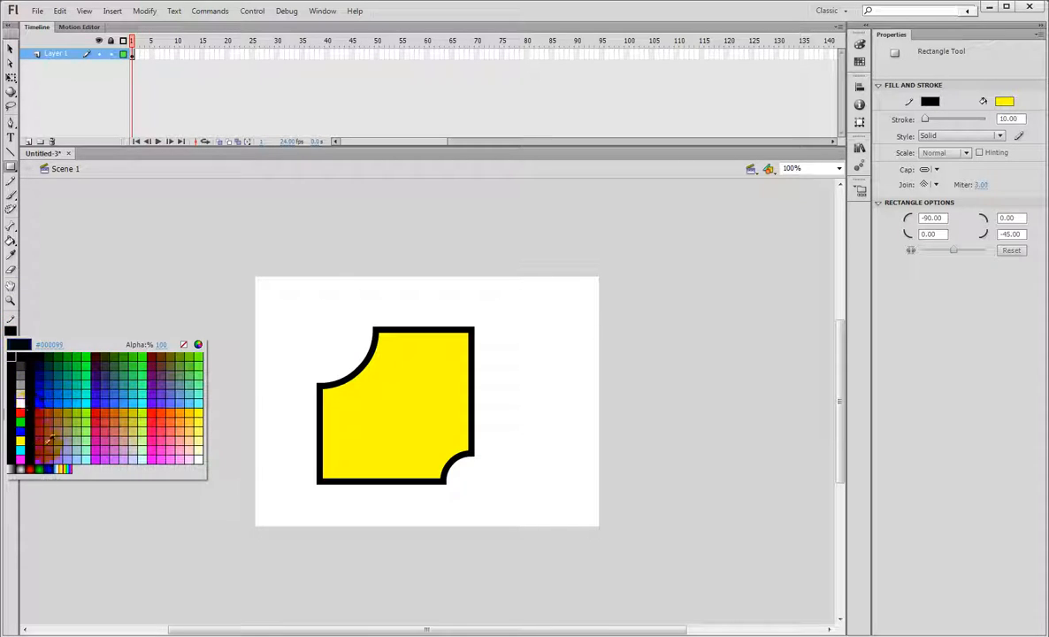
pyautogui.click(34, 392)
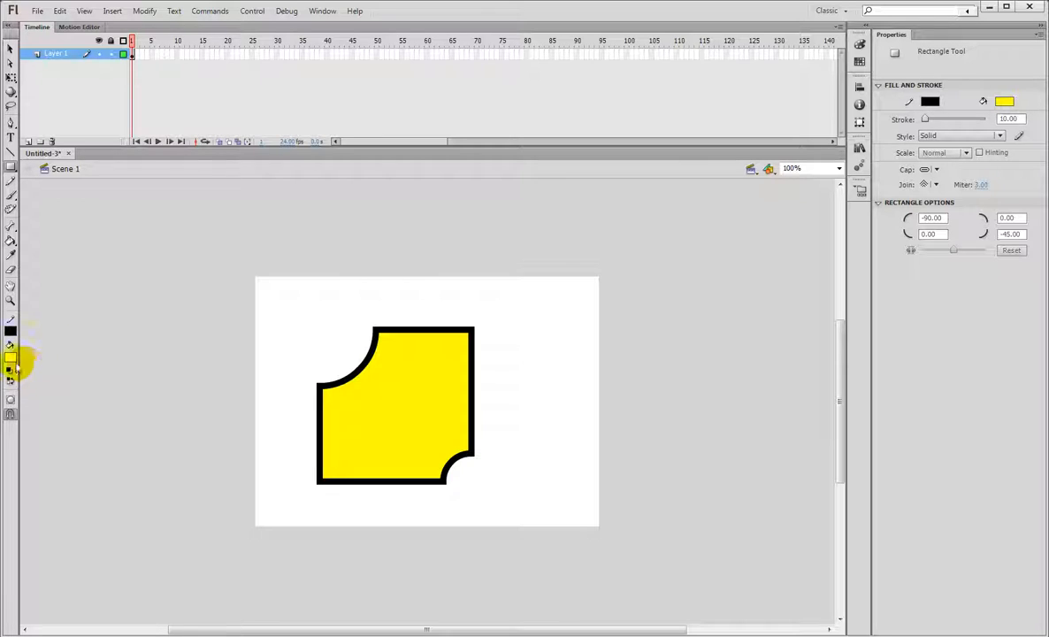
pyautogui.click(11, 358)
pyautogui.click(20, 461)
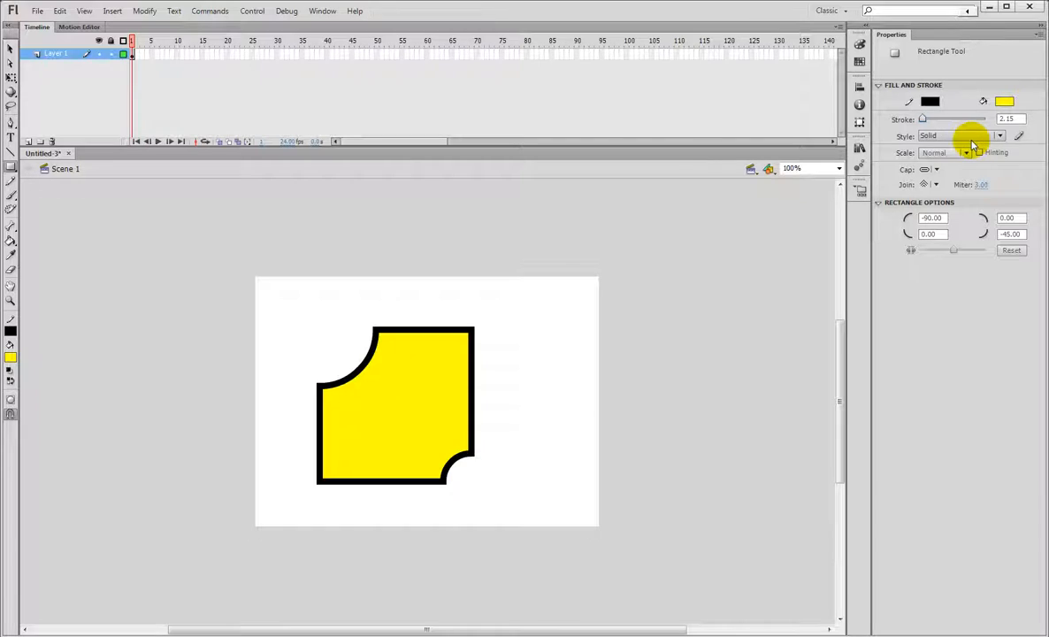
pyautogui.click(997, 136)
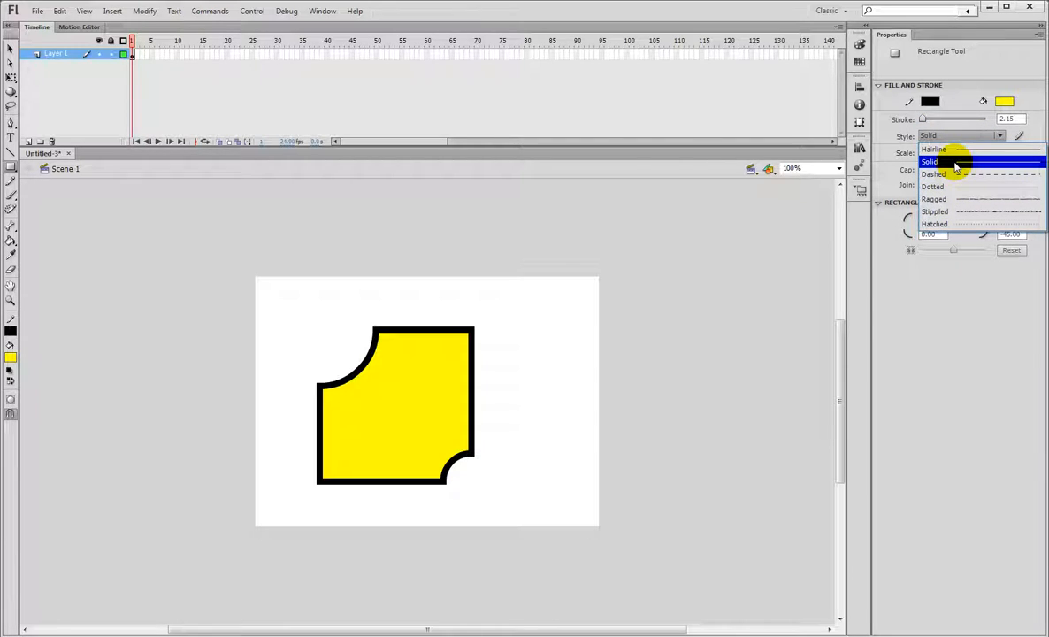
pyautogui.click(956, 164)
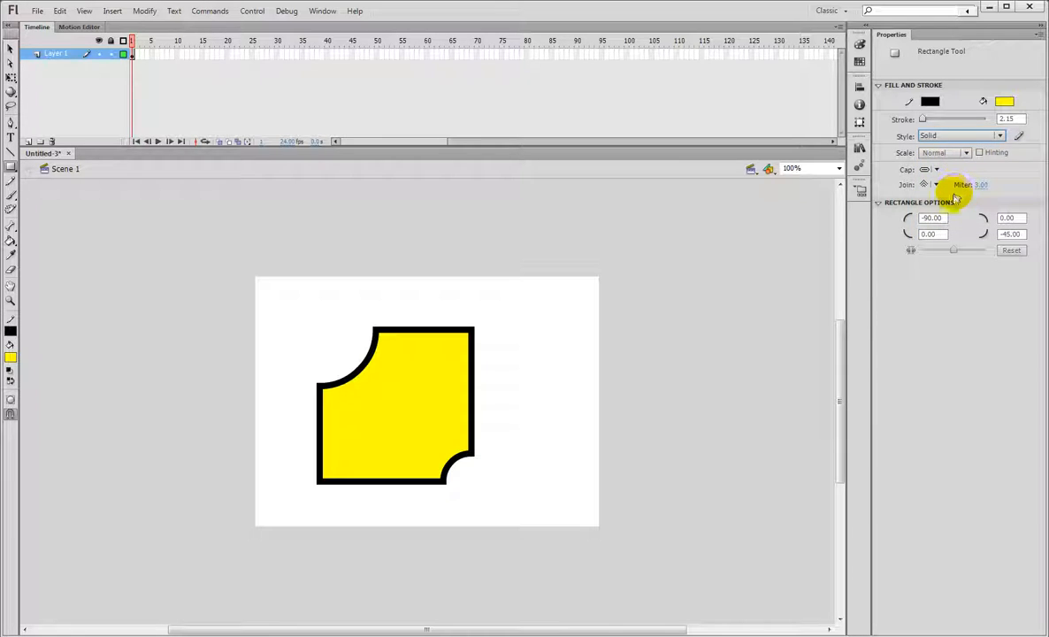
# Link all the corner radii at -90, unlink them again and set only the lower-left radius to 0
pyautogui.click(913, 253)
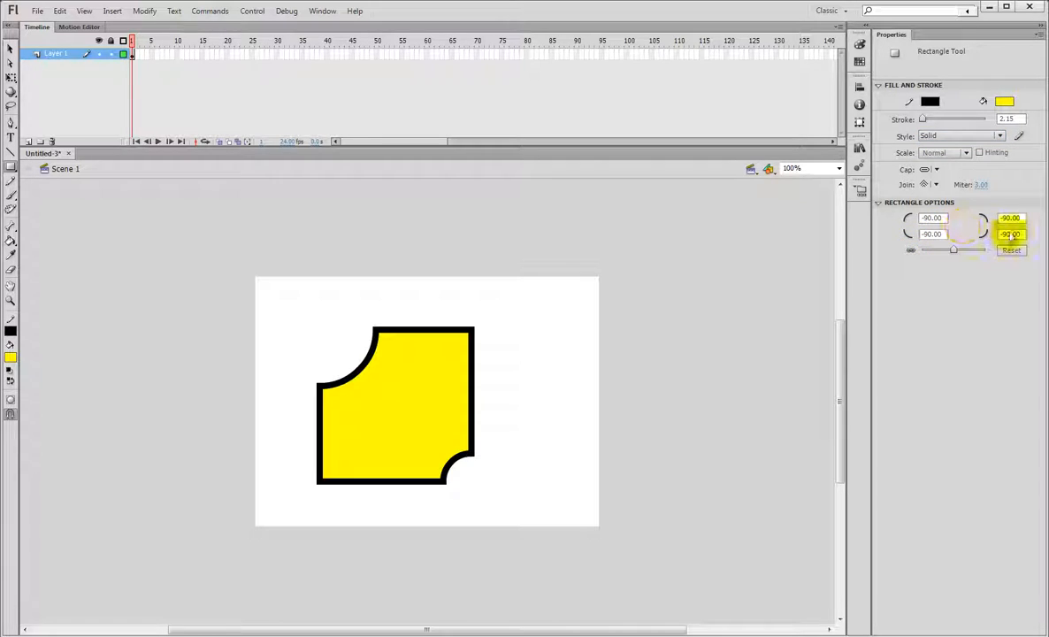
pyautogui.click(912, 252)
pyautogui.click(946, 235)
pyautogui.write('0')
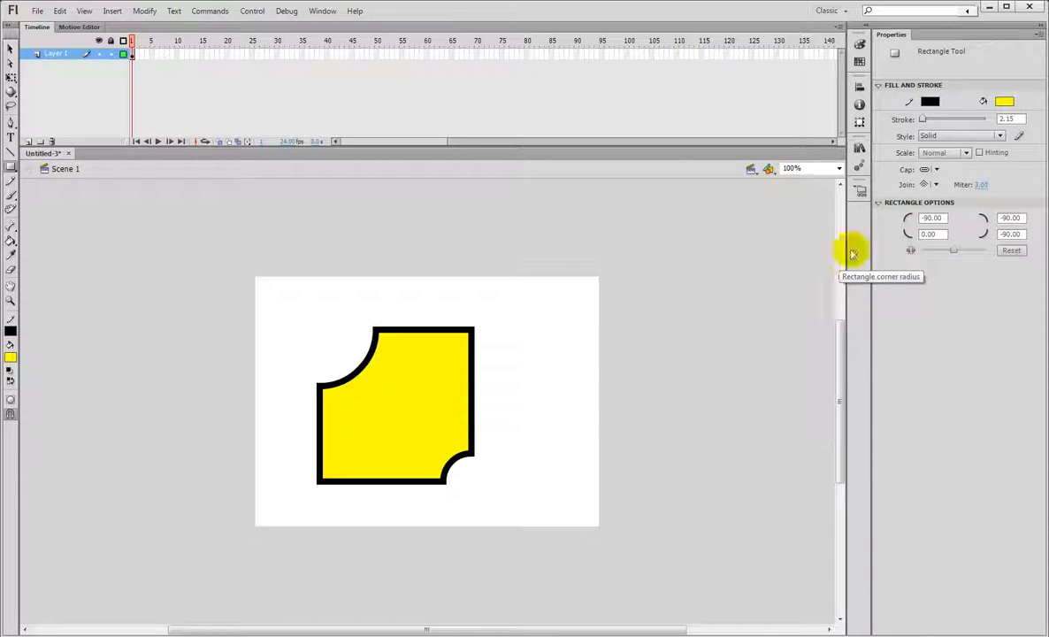
# Relink and reset all corner radii to 0, and draw a yellow square about 305 px wide over the upper part of the notched shape
pyautogui.click(910, 250)
pyautogui.click(1011, 250)
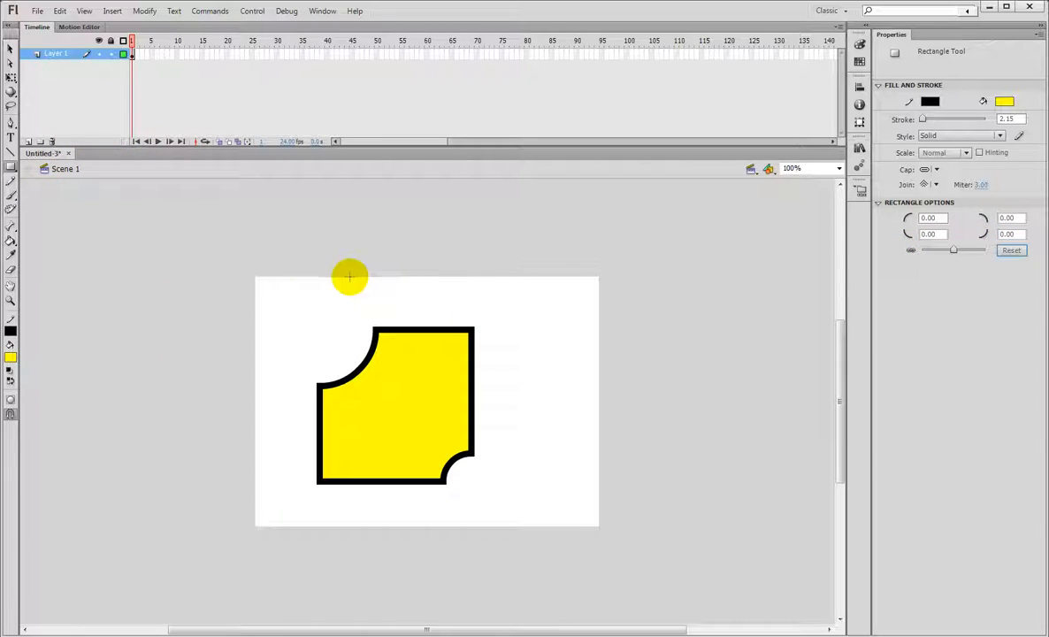
pyautogui.moveTo(319, 275); pyautogui.dragTo(430, 333)
pyautogui.moveTo(423, 376); pyautogui.dragTo(509, 462)
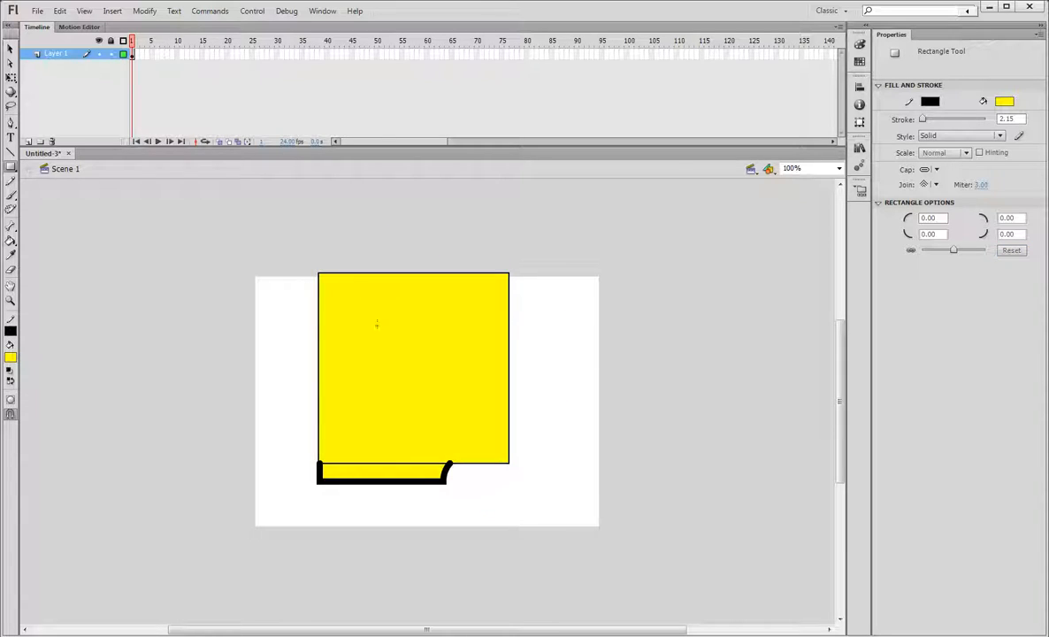
# Separate the large square's yellow fill from its outline by moving it past the stage's right edge, to about X 494, Y 77
pyautogui.click(9, 49)
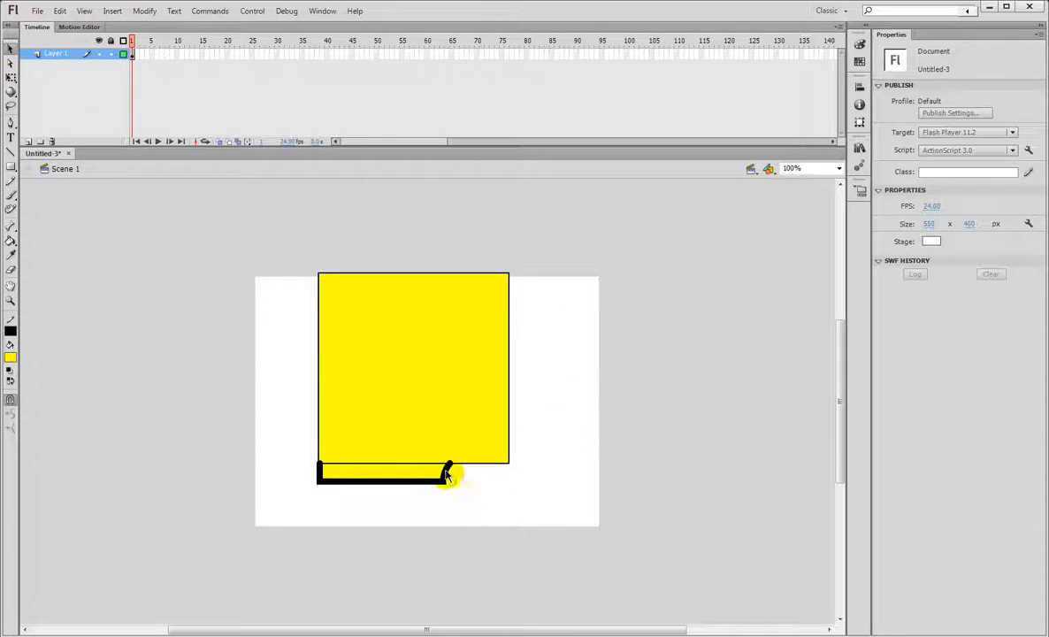
pyautogui.click(449, 476)
pyautogui.moveTo(402, 321)
pyautogui.mouseDown()
pyautogui.moveTo(497, 354)
pyautogui.moveTo(647, 372)
pyautogui.mouseUp()
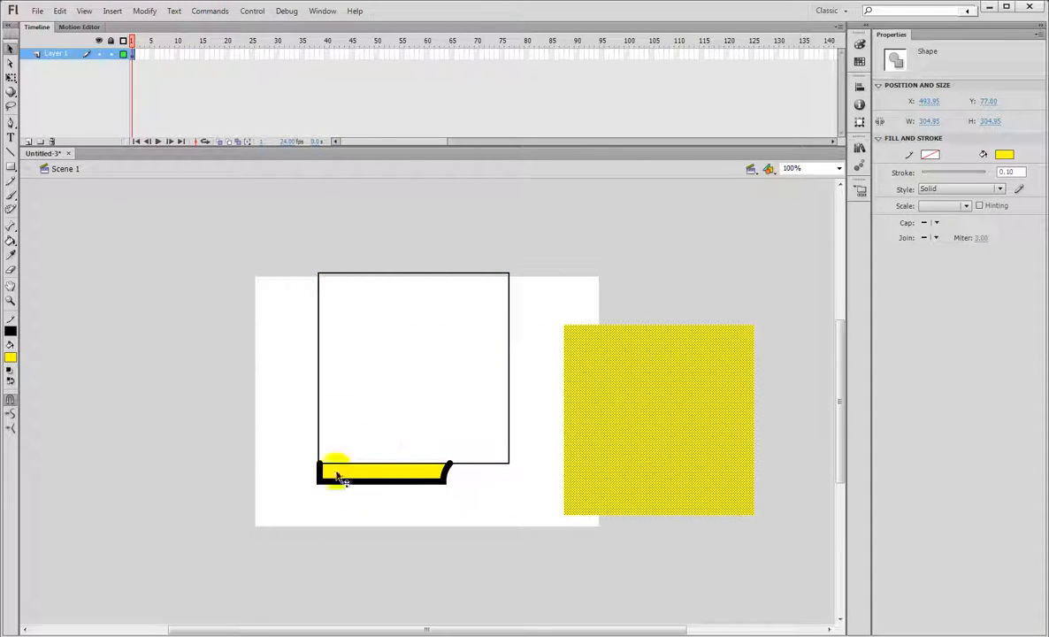